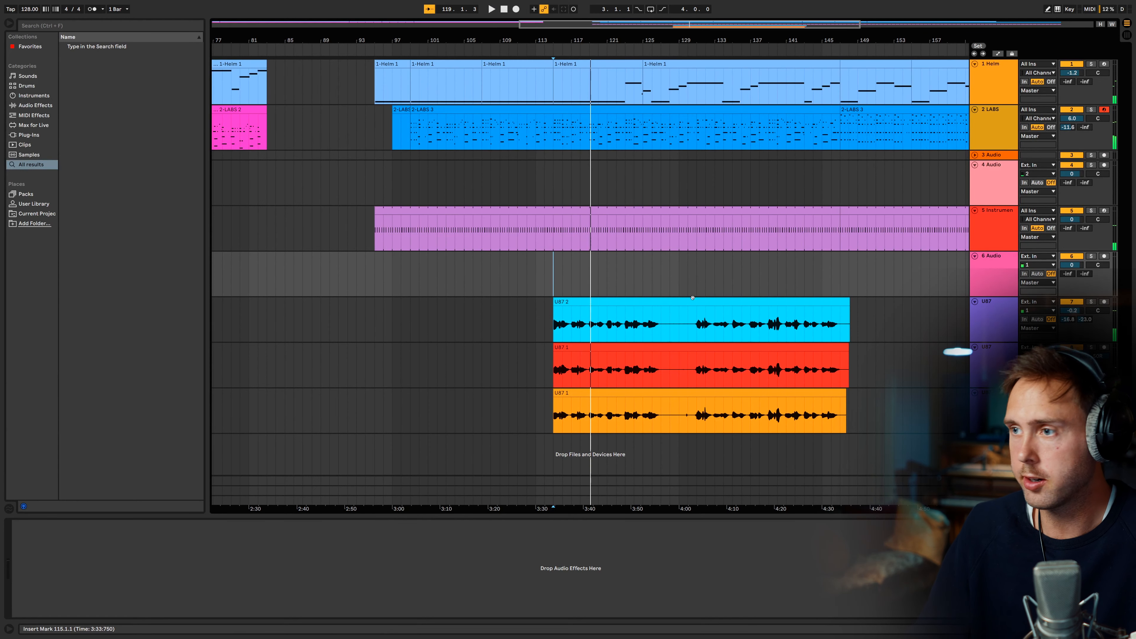
Step: Add a MIDI track below the three U87 vocal tracks and load the LABS instrument from the browser onto it
{"action": "left_click", "coordinate": [990, 394]}
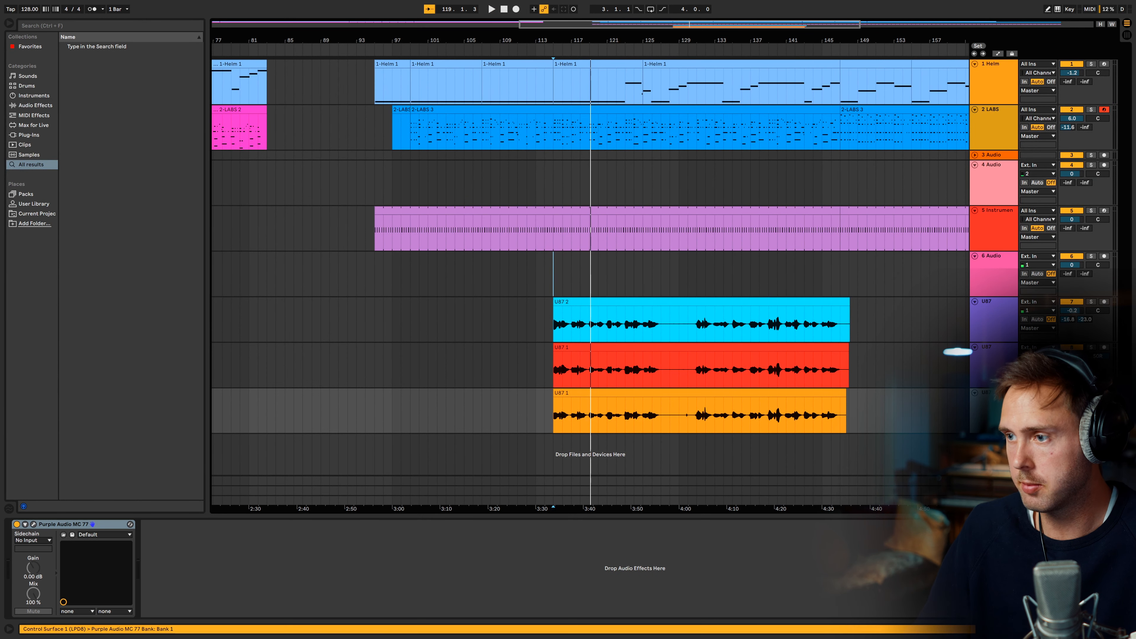
{"action": "key", "text": "ctrl+shift+t"}
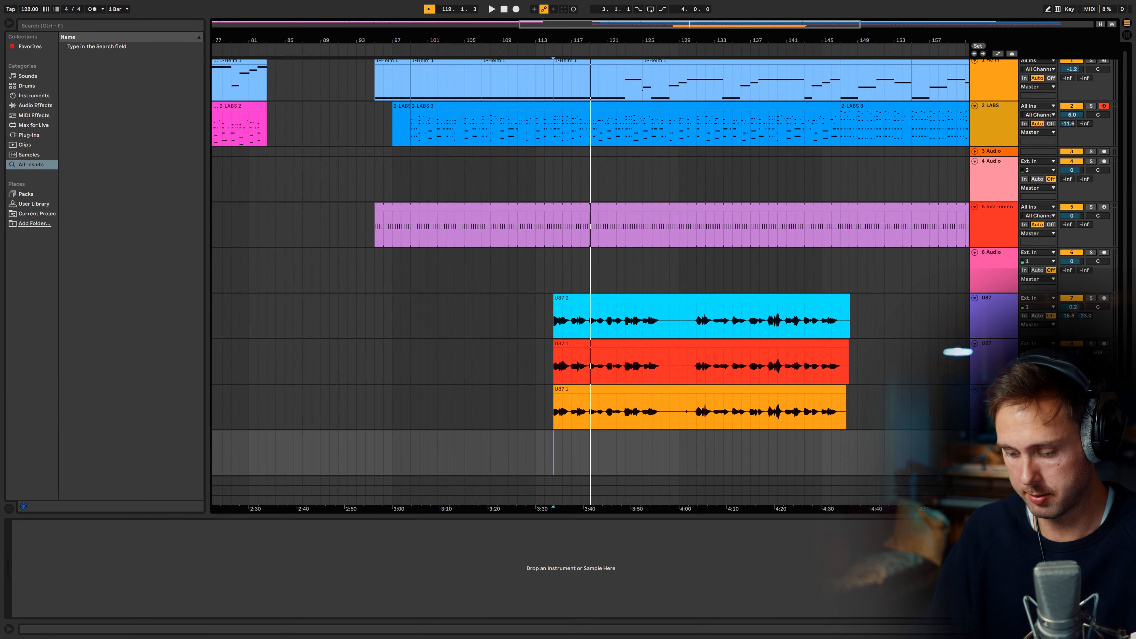
{"action": "key", "text": "ctrl+f"}
{"action": "type", "text": "labs"}
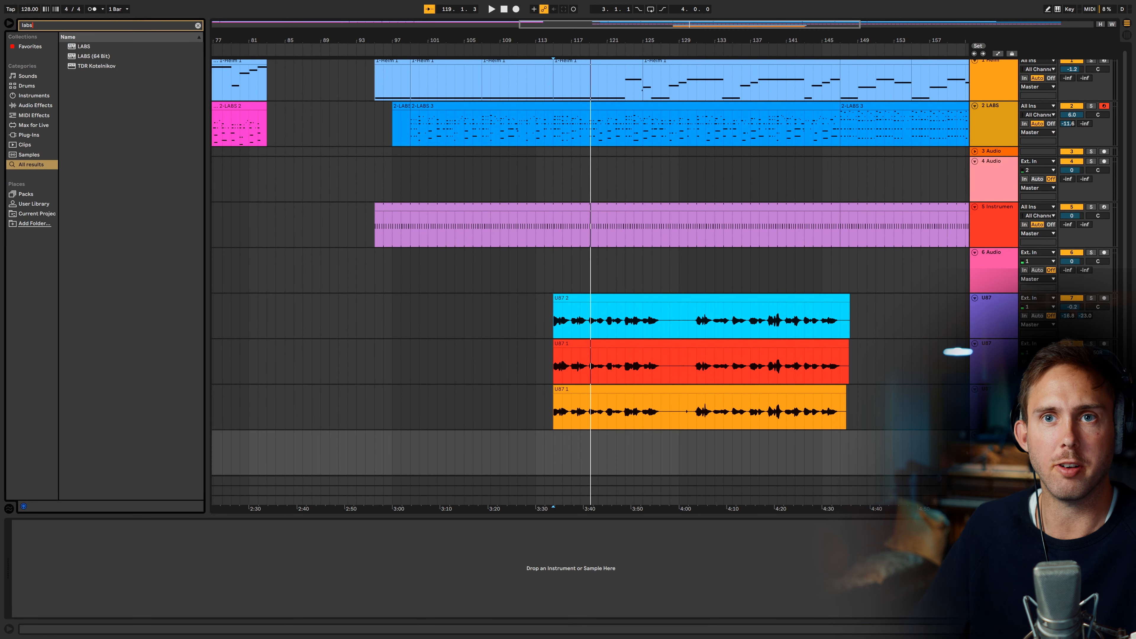
{"action": "left_click", "coordinate": [84, 47]}
{"action": "left_click_drag", "start_coordinate": [84, 46], "coordinate": [551, 441]}
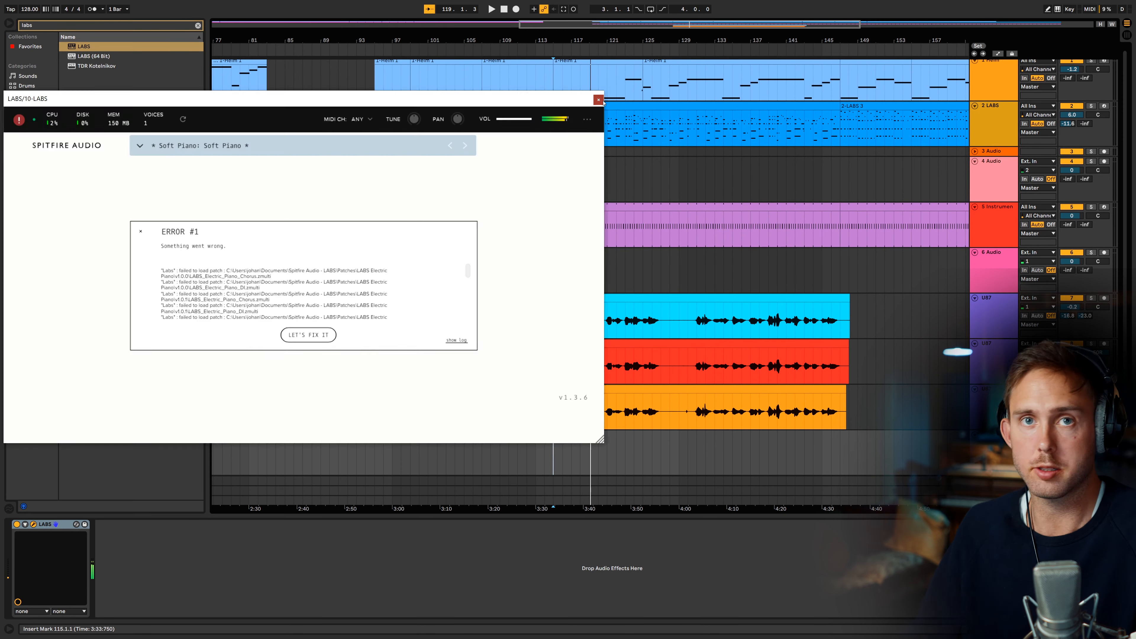
{"action": "left_click", "coordinate": [603, 103]}
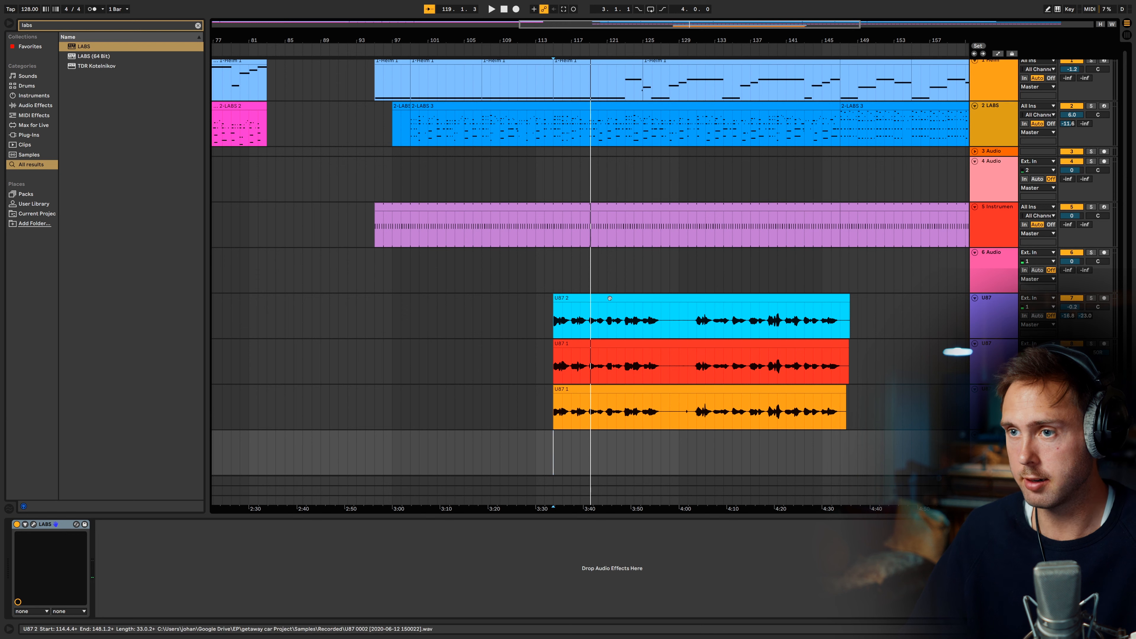
Step: Convert the U87 2 vocal clip to MIDI on the LABS track as Melody and open the resulting clip's notes
{"action": "left_click_drag", "start_coordinate": [609, 298], "coordinate": [606, 441]}
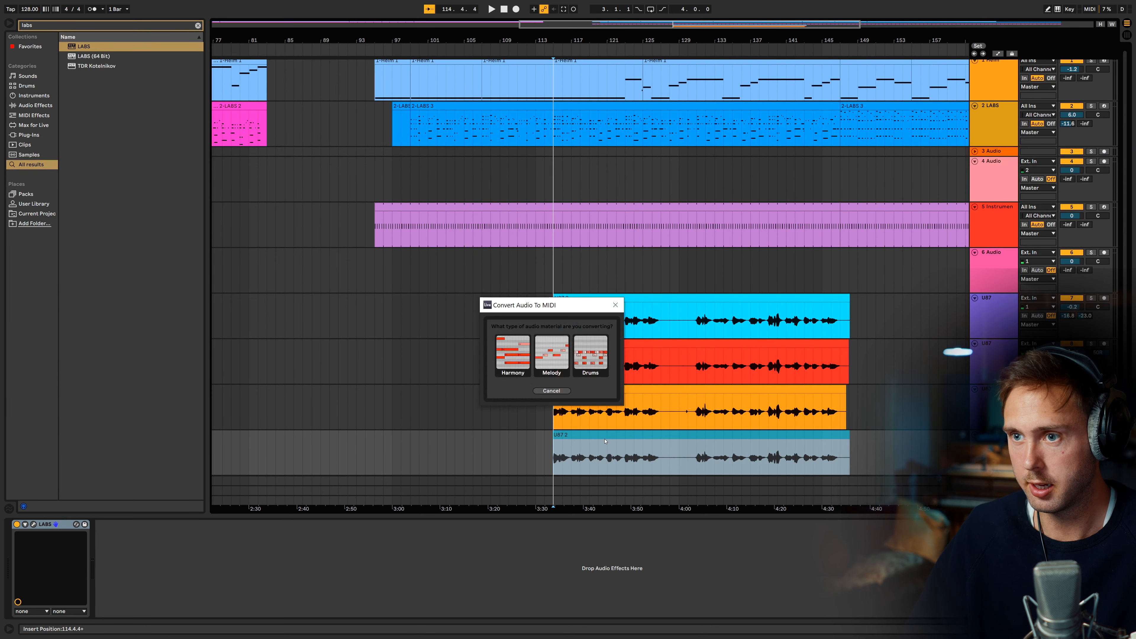
{"action": "left_click", "coordinate": [552, 348]}
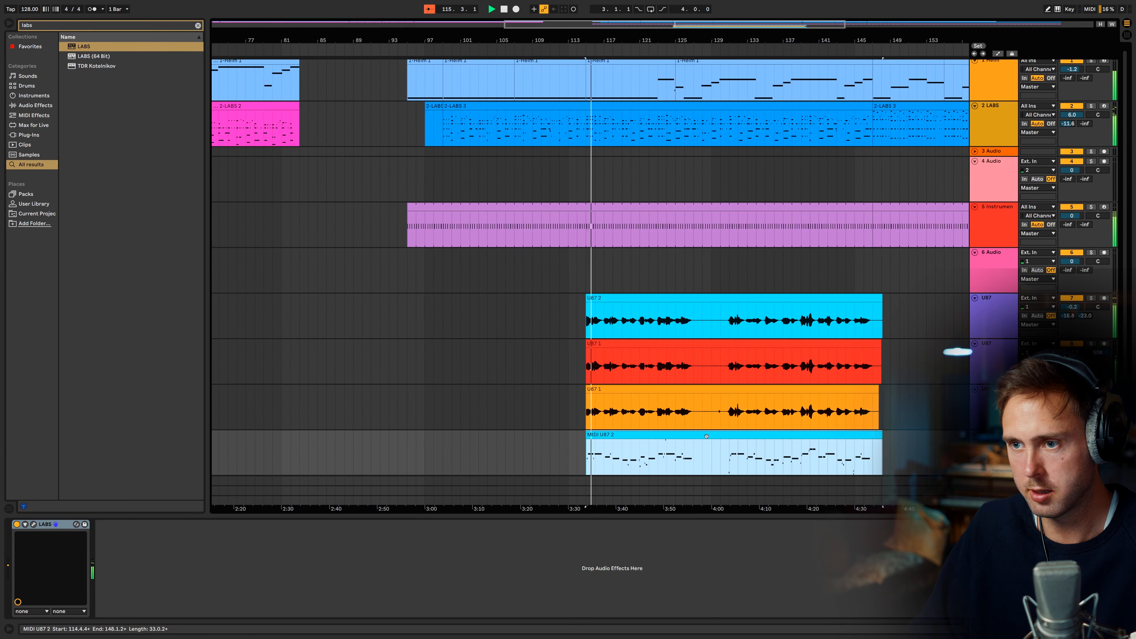
{"action": "double_click", "coordinate": [659, 438]}
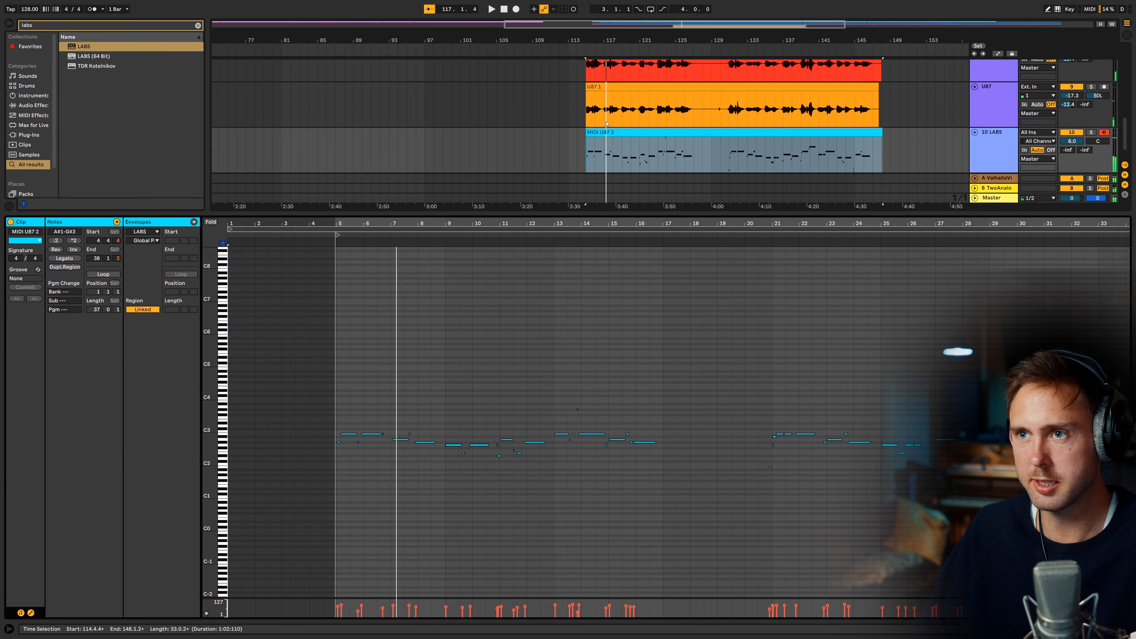
{"action": "left_click", "coordinate": [622, 132]}
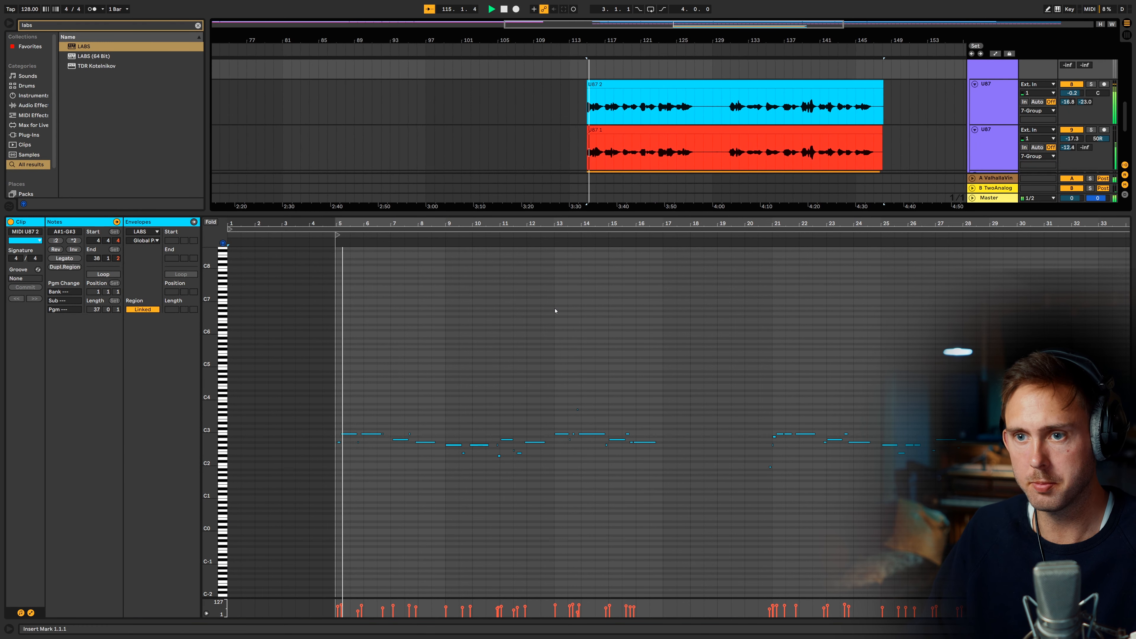
Step: Remove the stray G#2 notes around the opening note and extend the opening B2 note back to 5.1.1
{"action": "left_click", "coordinate": [339, 442]}
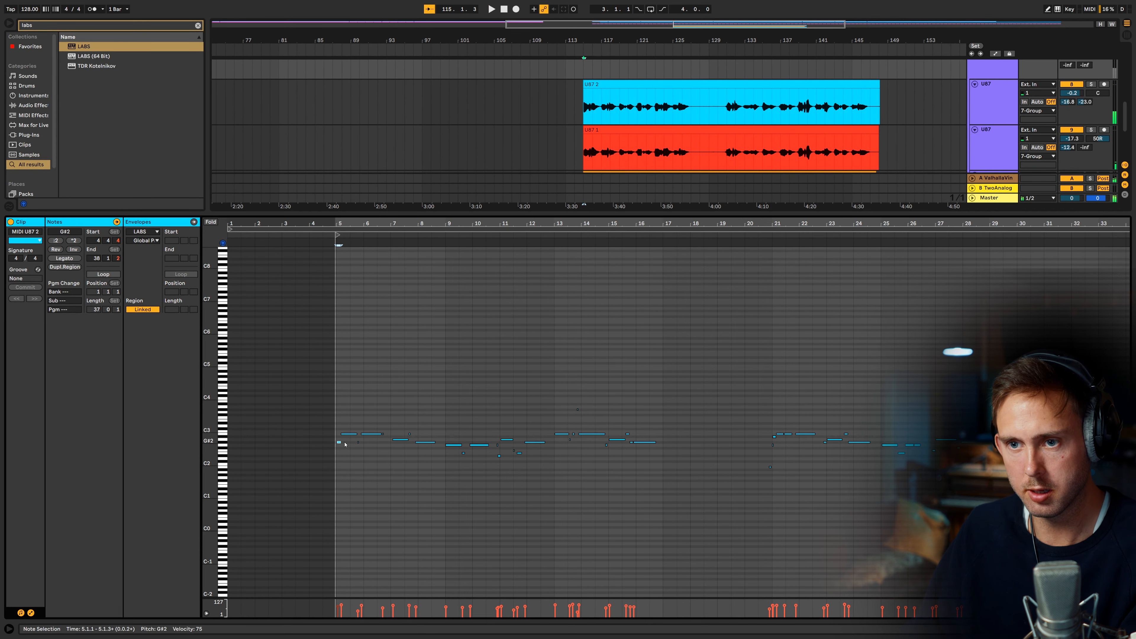
{"action": "left_click_drag", "start_coordinate": [337, 434], "coordinate": [335, 433]}
{"action": "key", "text": "space"}
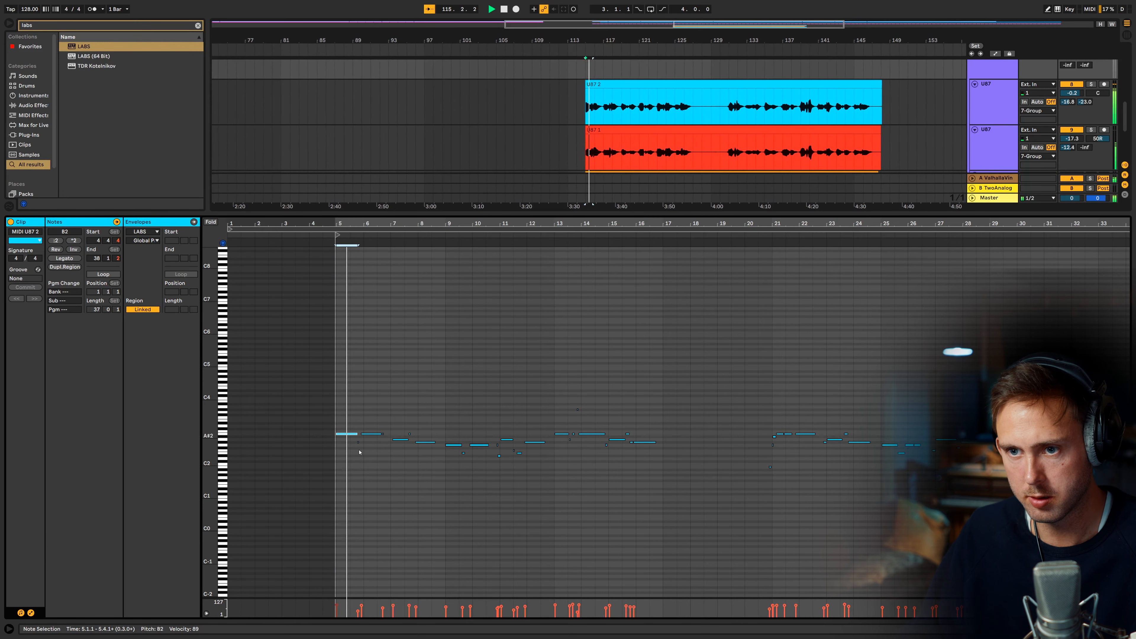
{"action": "left_click", "coordinate": [356, 442]}
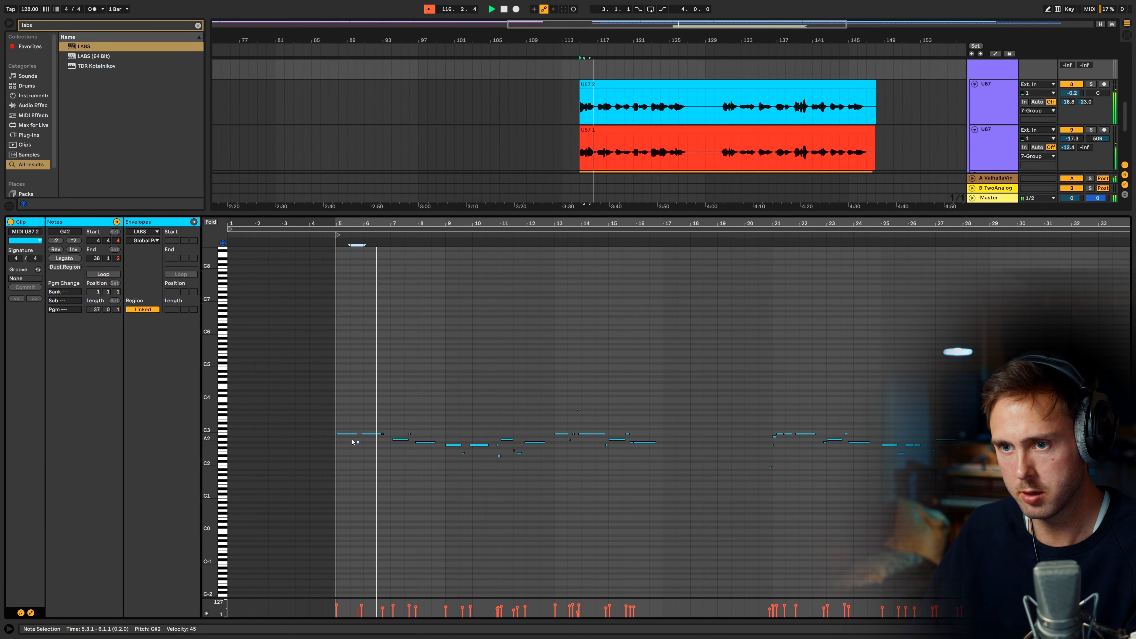
{"action": "key", "text": "Delete"}
Step: Clean up the second B2 note around bar 6 and delete the stray short notes in bars 11 and 13
{"action": "left_click_drag", "start_coordinate": [387, 442], "coordinate": [377, 432]}
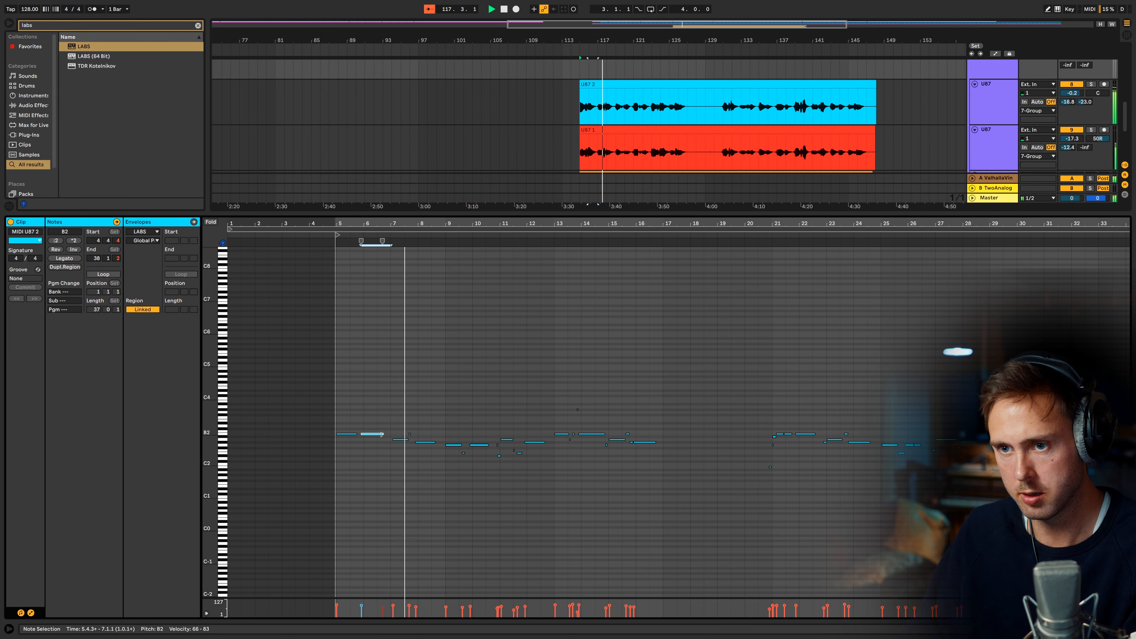
{"action": "left_click", "coordinate": [383, 435]}
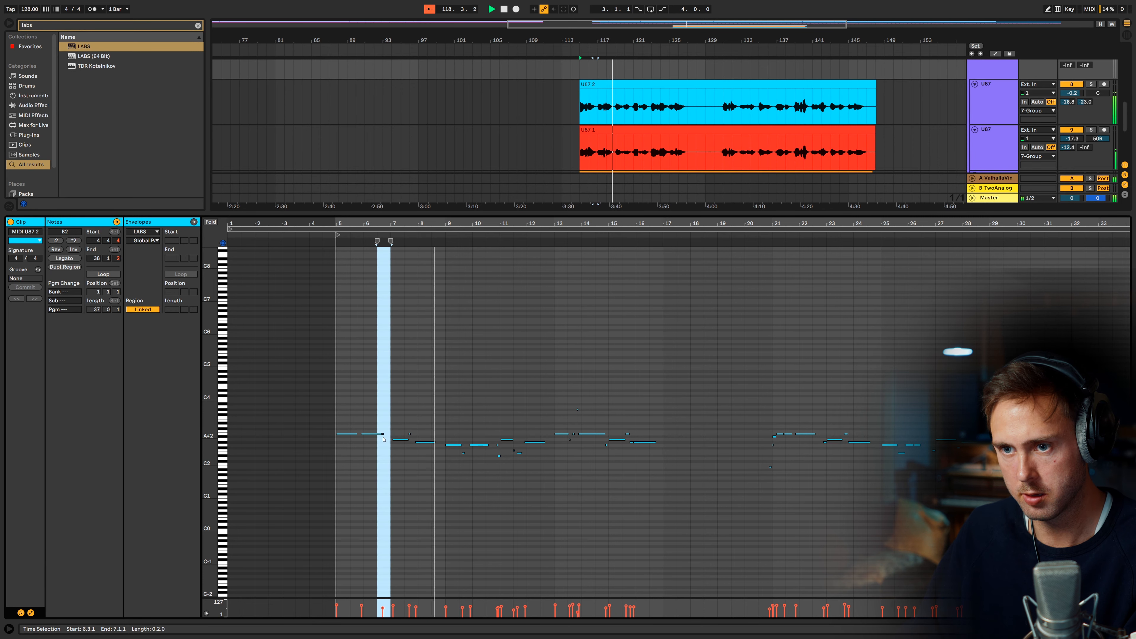
{"action": "left_click", "coordinate": [383, 435], "text": "shift"}
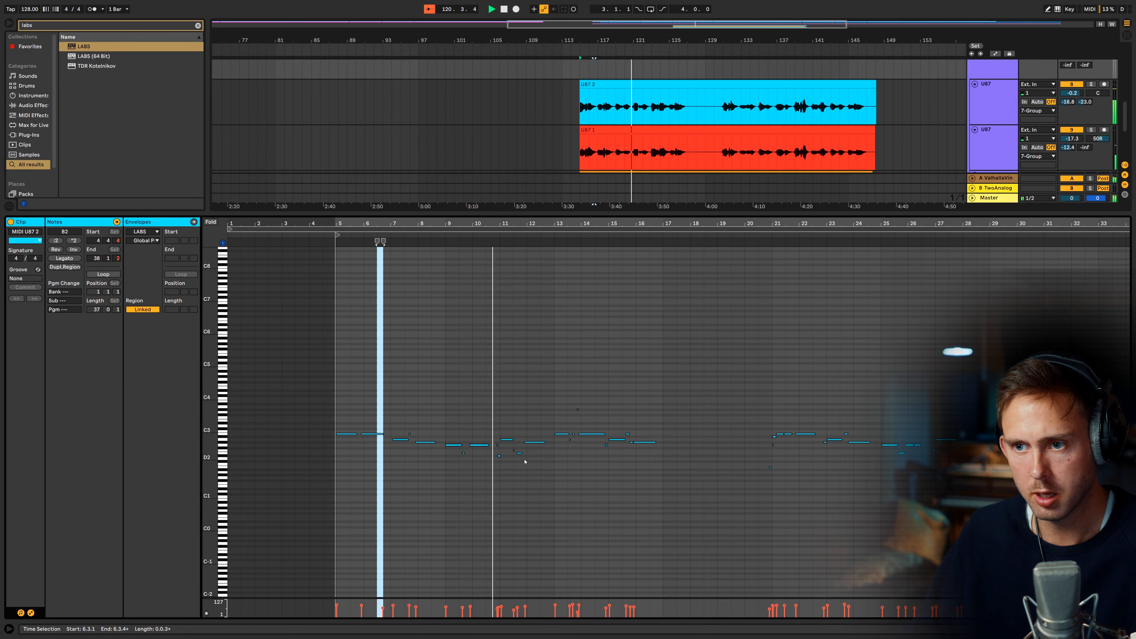
{"action": "left_click", "coordinate": [500, 445]}
{"action": "left_click", "coordinate": [513, 448]}
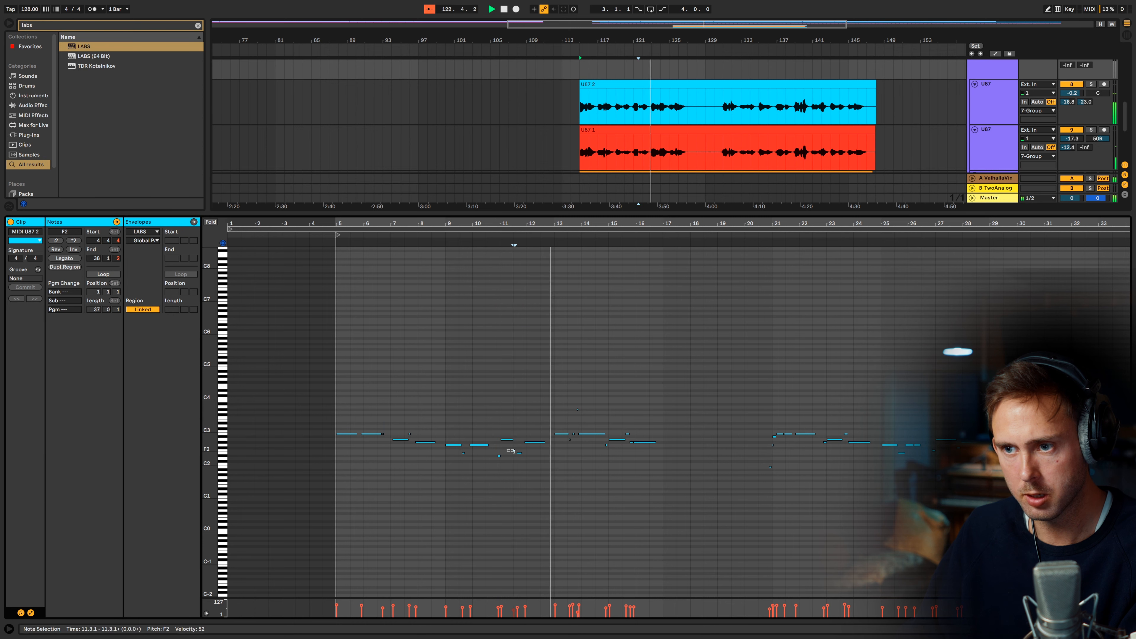
{"action": "left_click", "coordinate": [571, 439]}
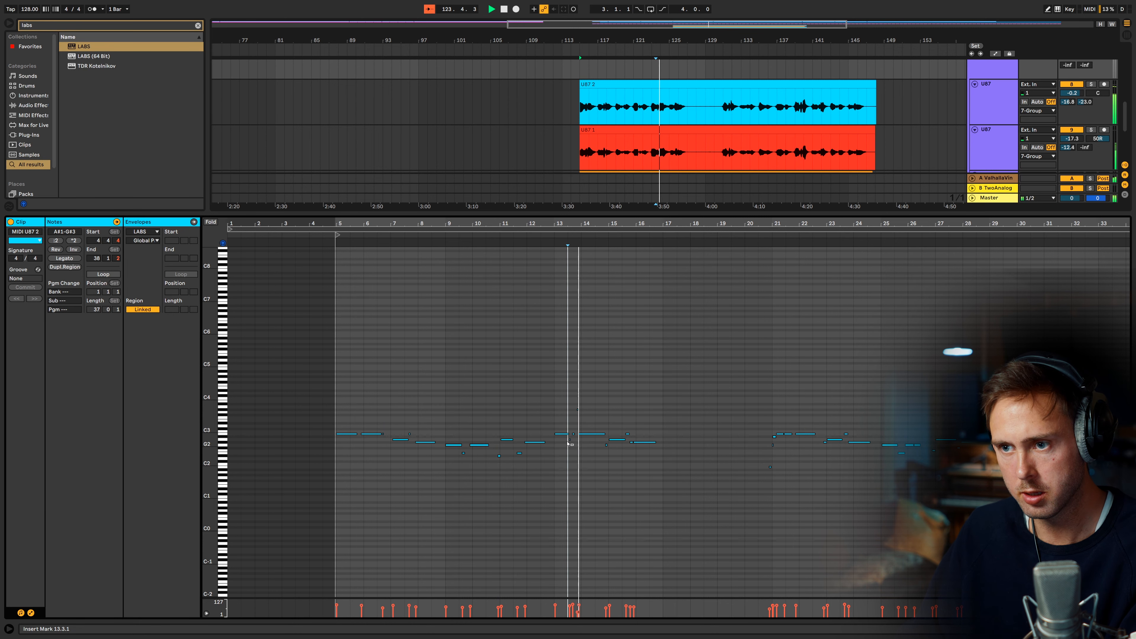
{"action": "key", "text": "Delete"}
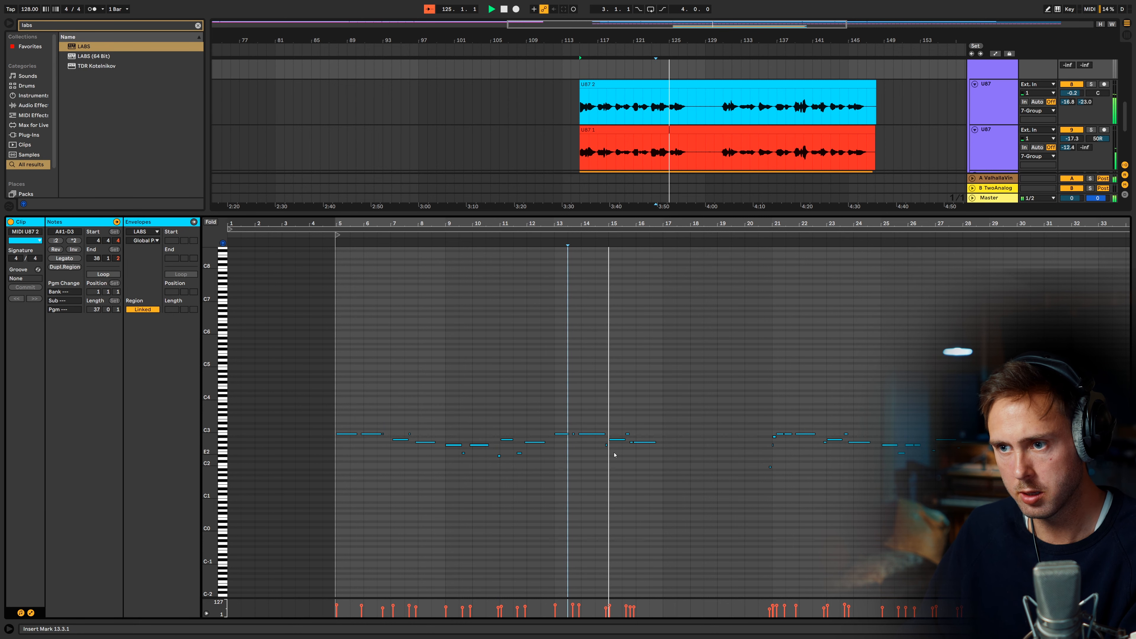
Step: Extend the long G#2 note near bar 16 so that it starts at 15.4.1
{"action": "left_click", "coordinate": [633, 443]}
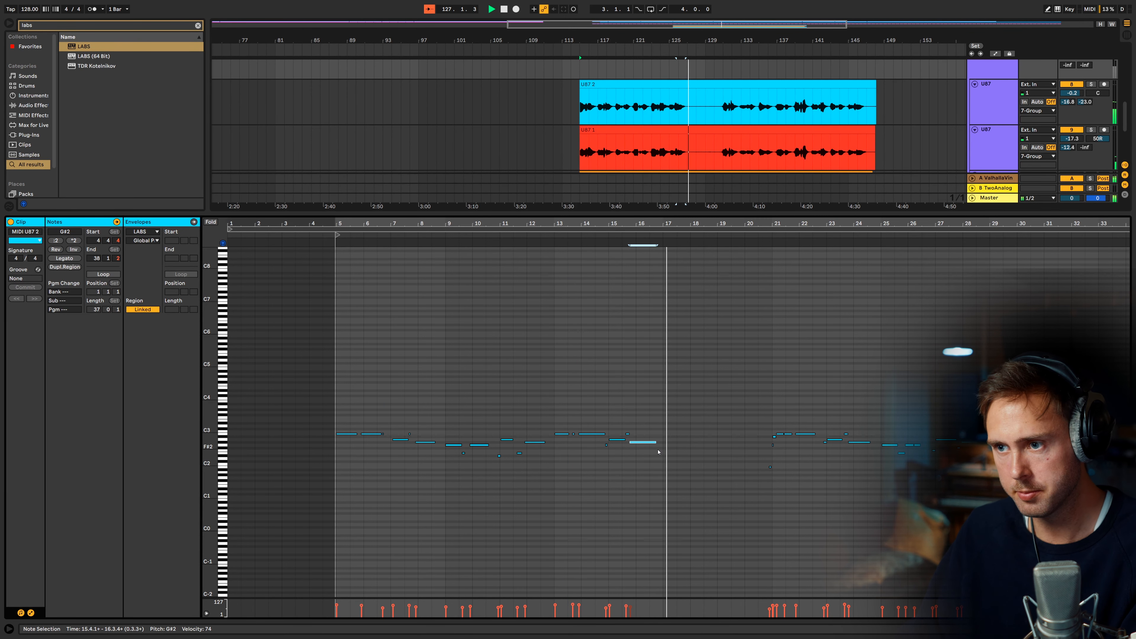
{"action": "left_click_drag", "start_coordinate": [630, 442], "coordinate": [632, 442]}
{"action": "key", "text": "space"}
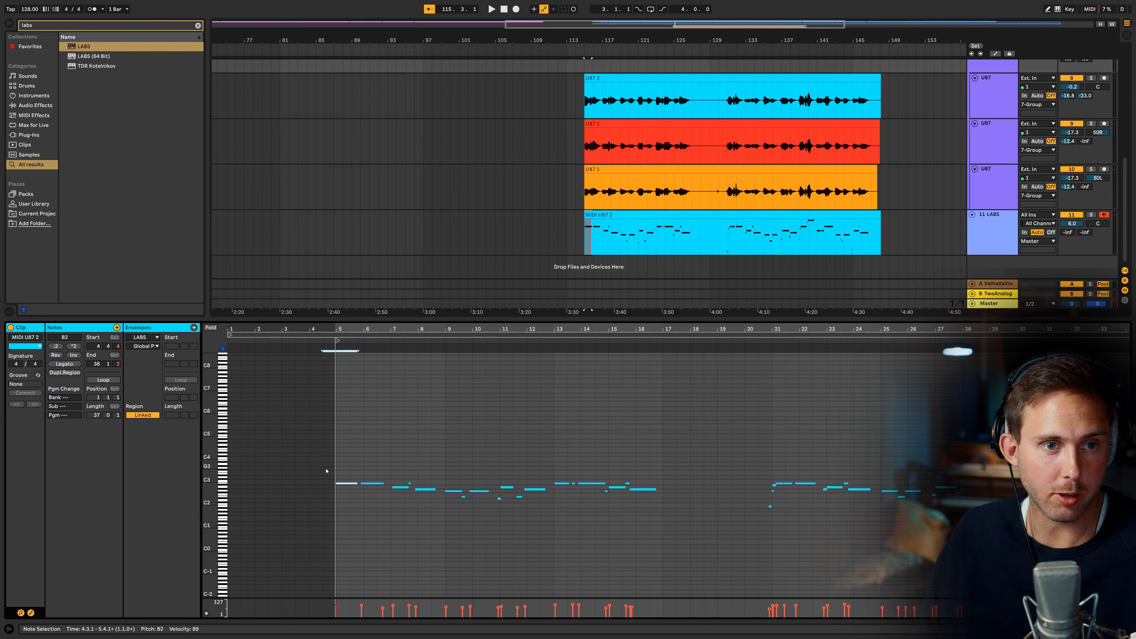
Step: Transpose the opening B2 note up to D3 and audition it against the vocals
{"action": "key", "text": "space"}
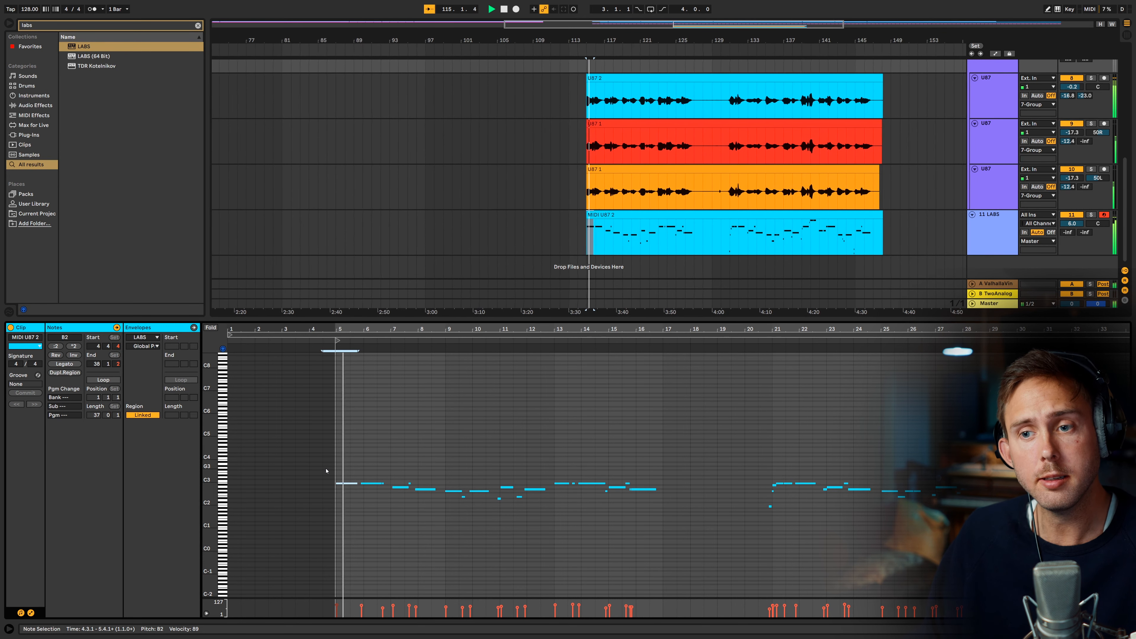
{"action": "key", "text": "space"}
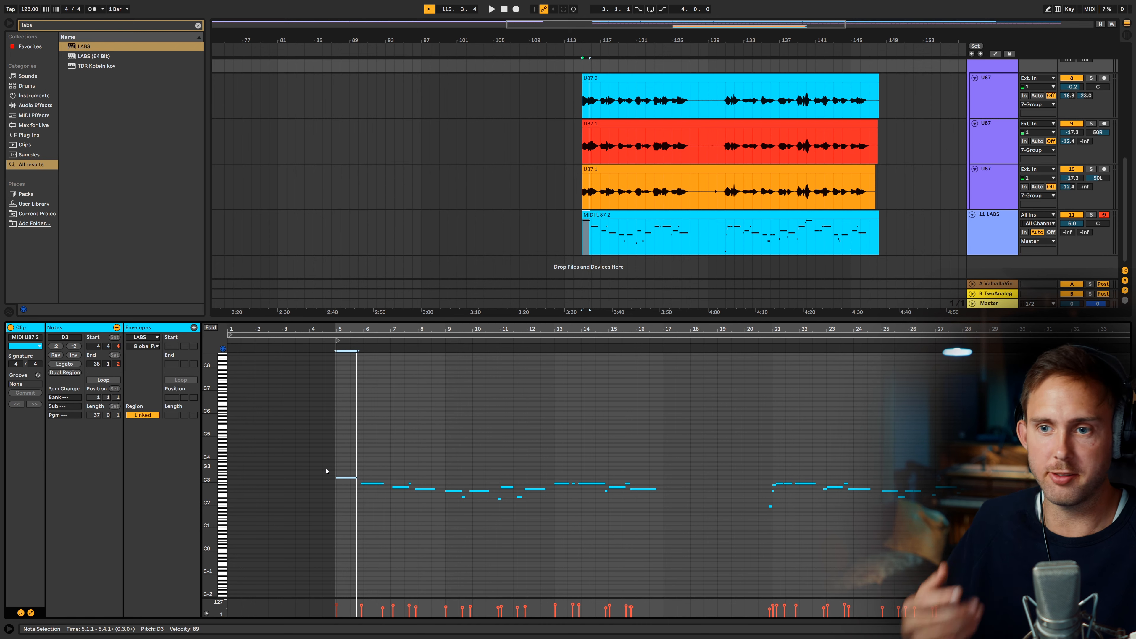
{"action": "key", "text": "space"}
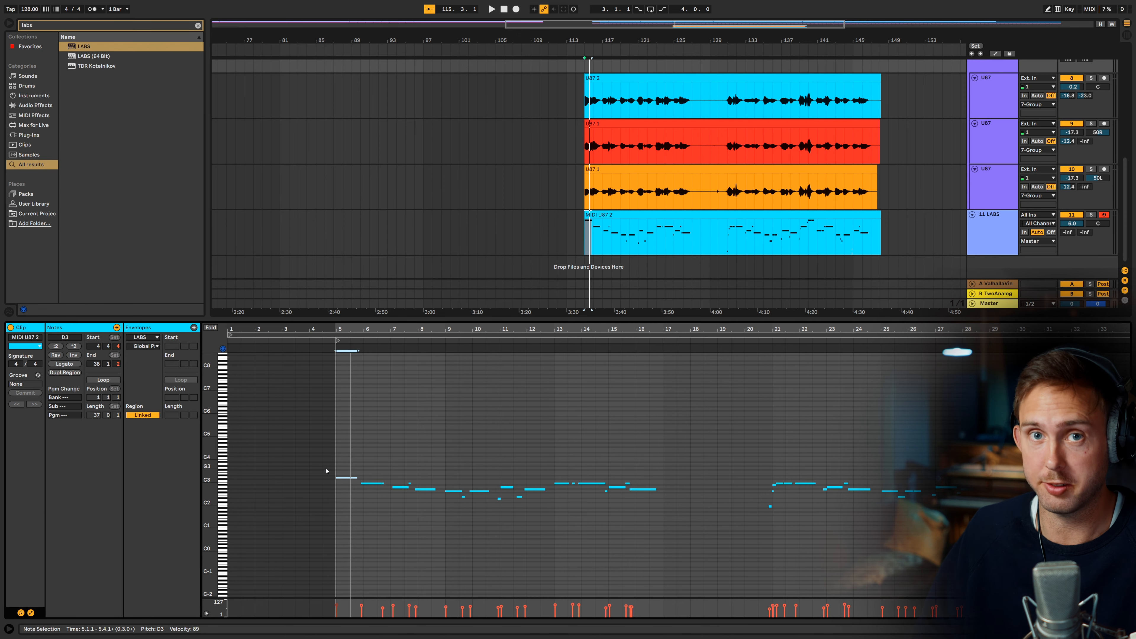
Step: Raise the opening harmony note to E3 and on to F#3, playing each pitch against the vocals
{"action": "key", "text": "Up"}
{"action": "key", "text": "Up"}
{"action": "key", "text": "space"}
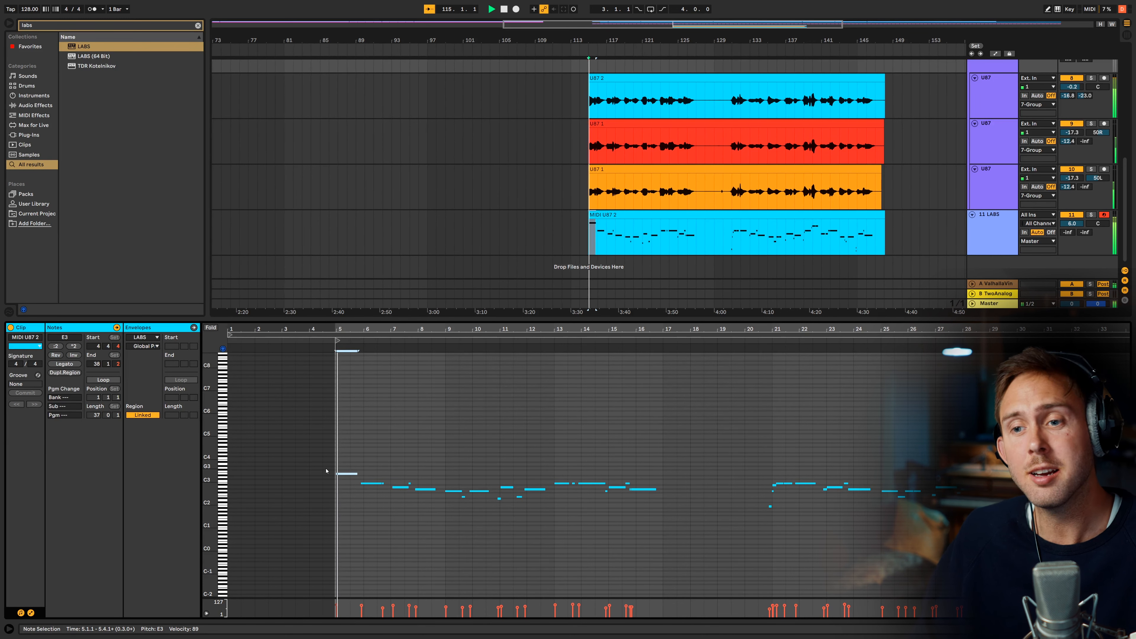
{"action": "key", "text": "Up"}
{"action": "key", "text": "Up"}
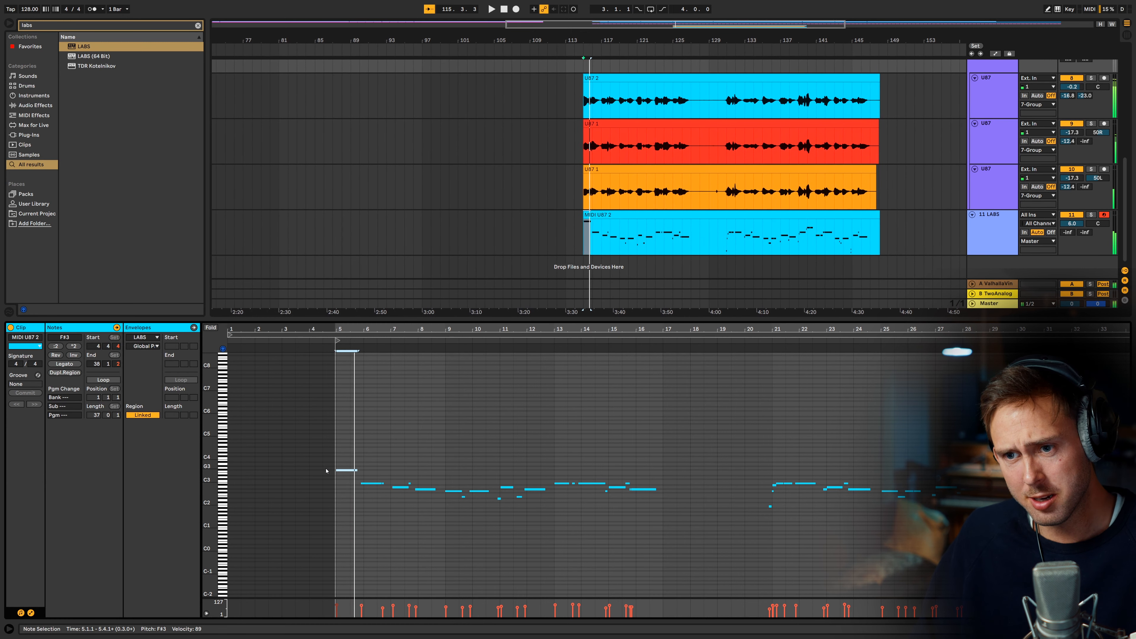
{"action": "key", "text": "space"}
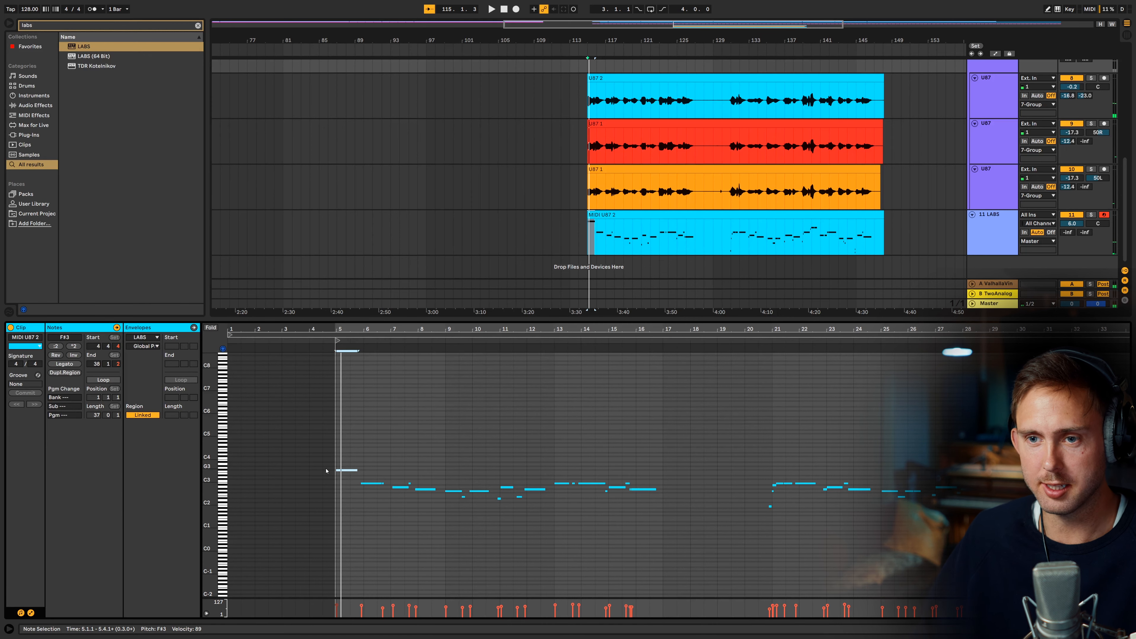
{"action": "key", "text": "space"}
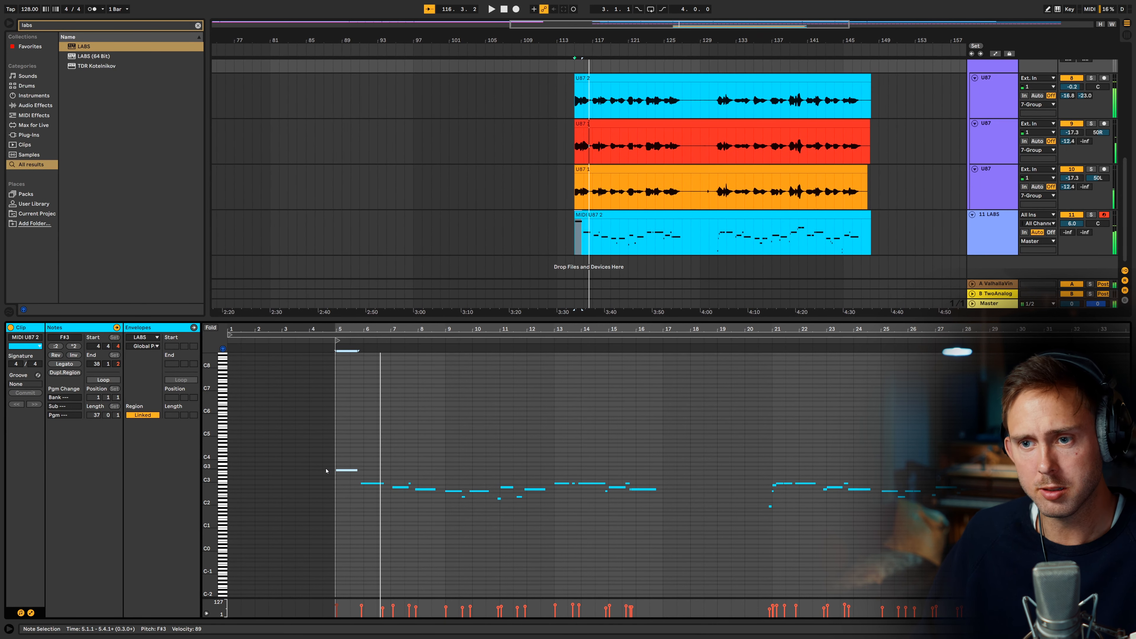
Step: Try B3 and G3 as the opening harmony note against the vocals and return it to F#3
{"action": "key", "text": "space"}
{"action": "key", "text": "Down"}
{"action": "key", "text": "space"}
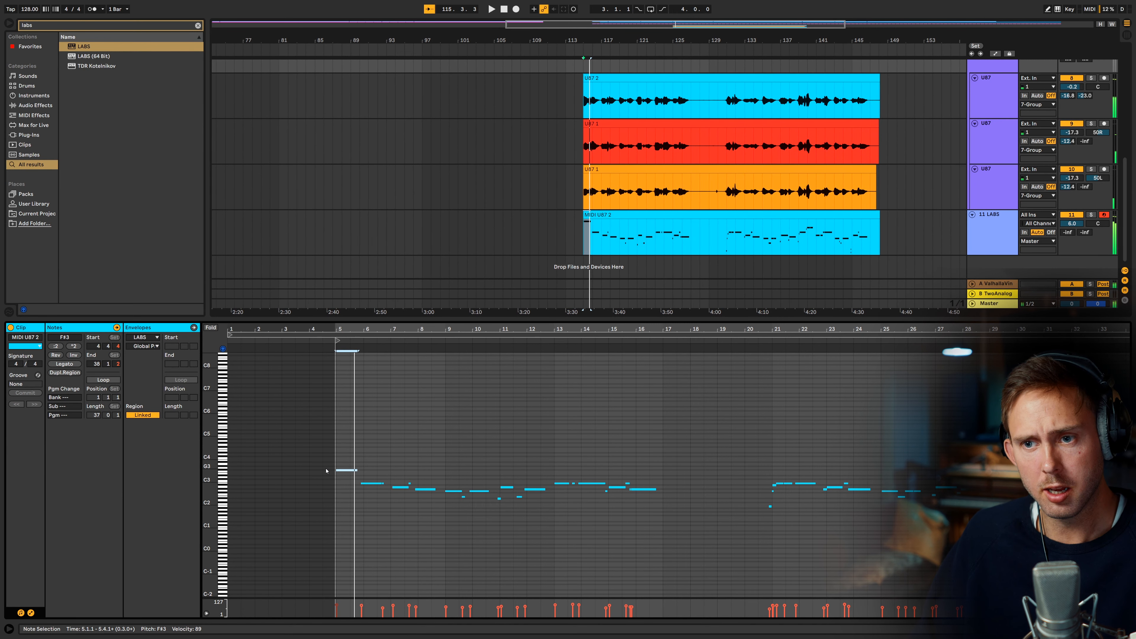
{"action": "key", "text": "space"}
{"action": "key", "text": "Up"}
{"action": "key", "text": "space"}
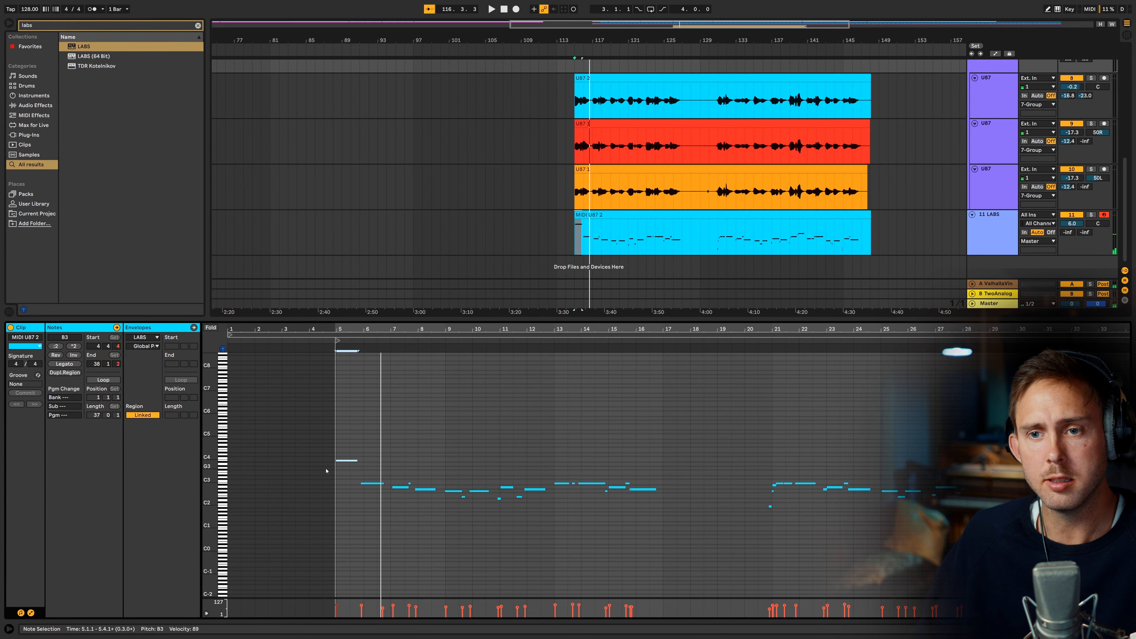
{"action": "key", "text": "space"}
{"action": "key", "text": "space"}
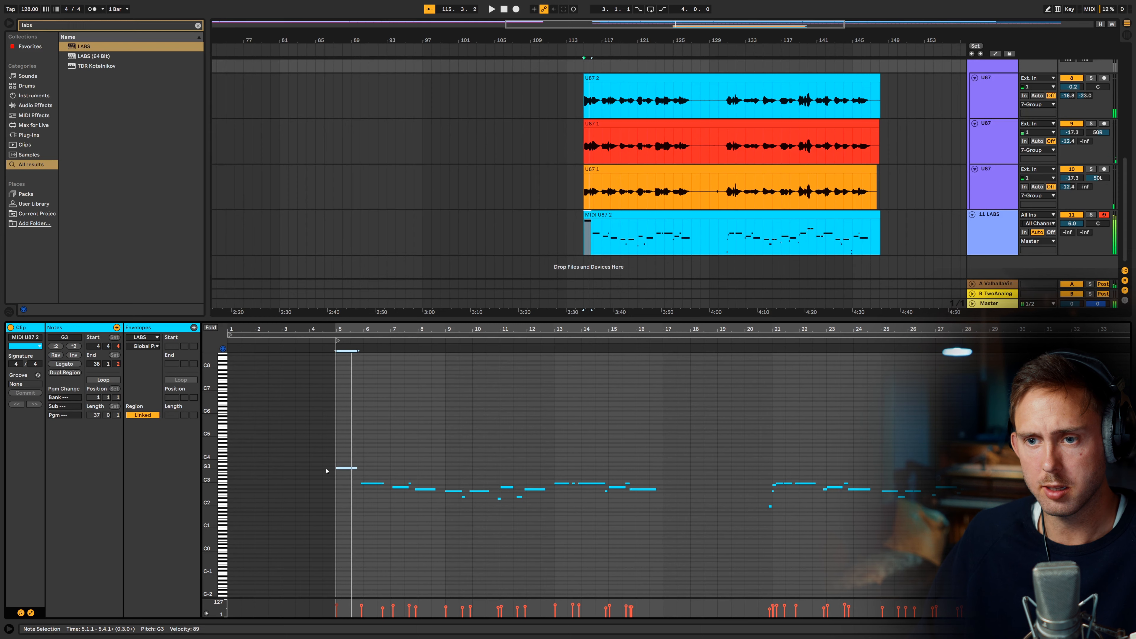
{"action": "key", "text": "space"}
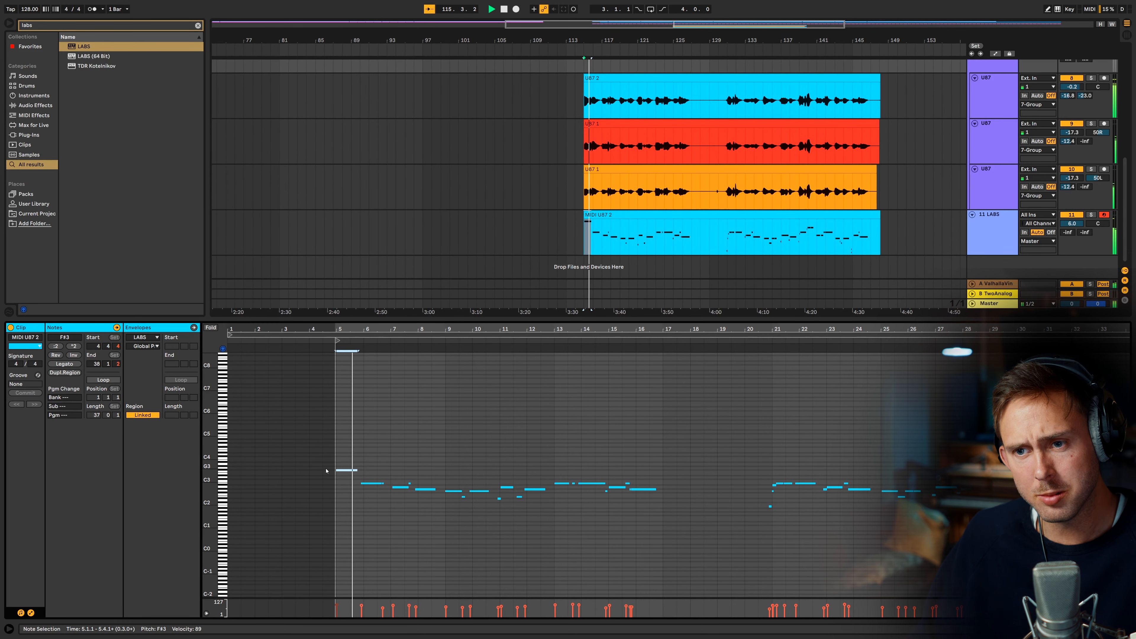
Step: Listen to the opening harmony and draw a short B3 note from 5.3.3 to 5.4.1 above the F#3 note
{"action": "key", "text": "space"}
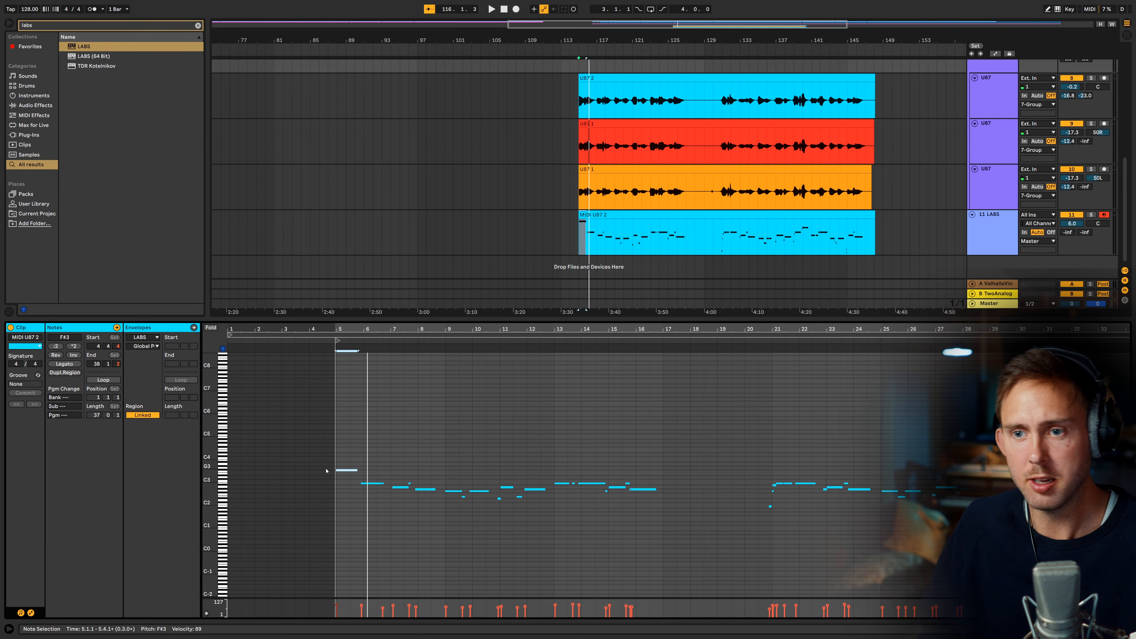
{"action": "key", "text": "space"}
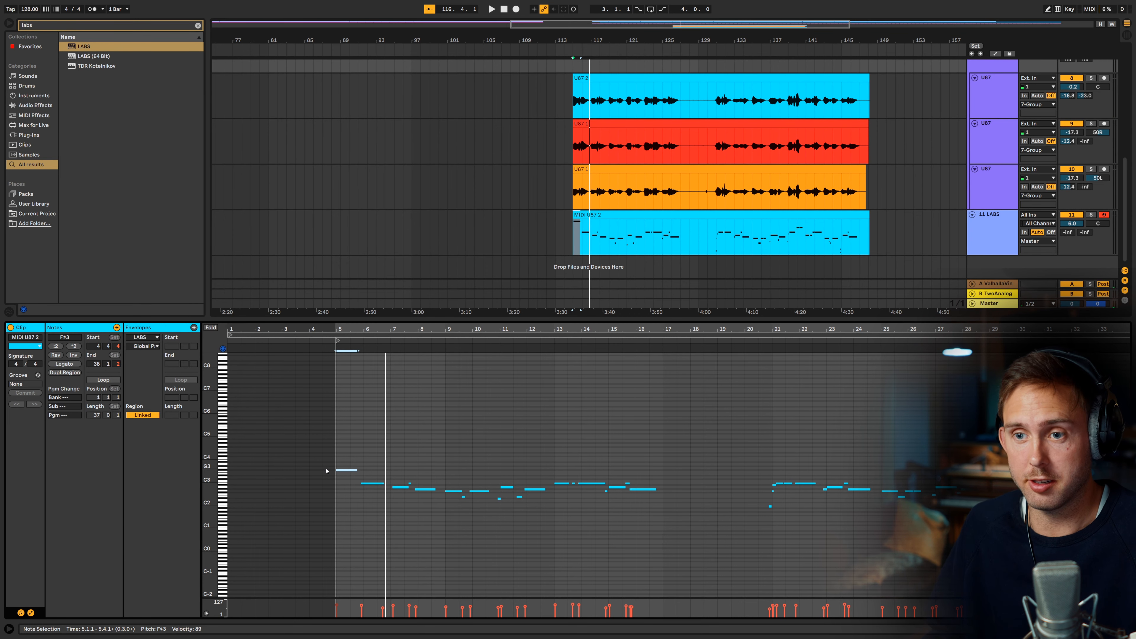
{"action": "scroll", "coordinate": [344, 467], "scroll_direction": "up", "scroll_amount": 5}
{"action": "key", "text": "space"}
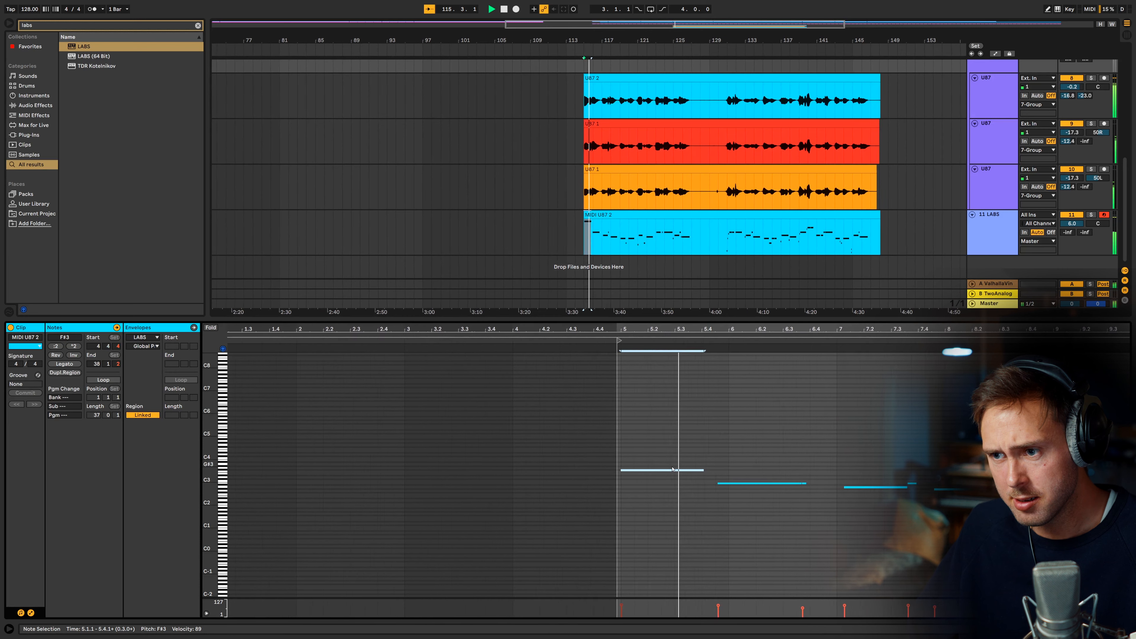
{"action": "key", "text": "space"}
{"action": "left_click", "coordinate": [683, 459]}
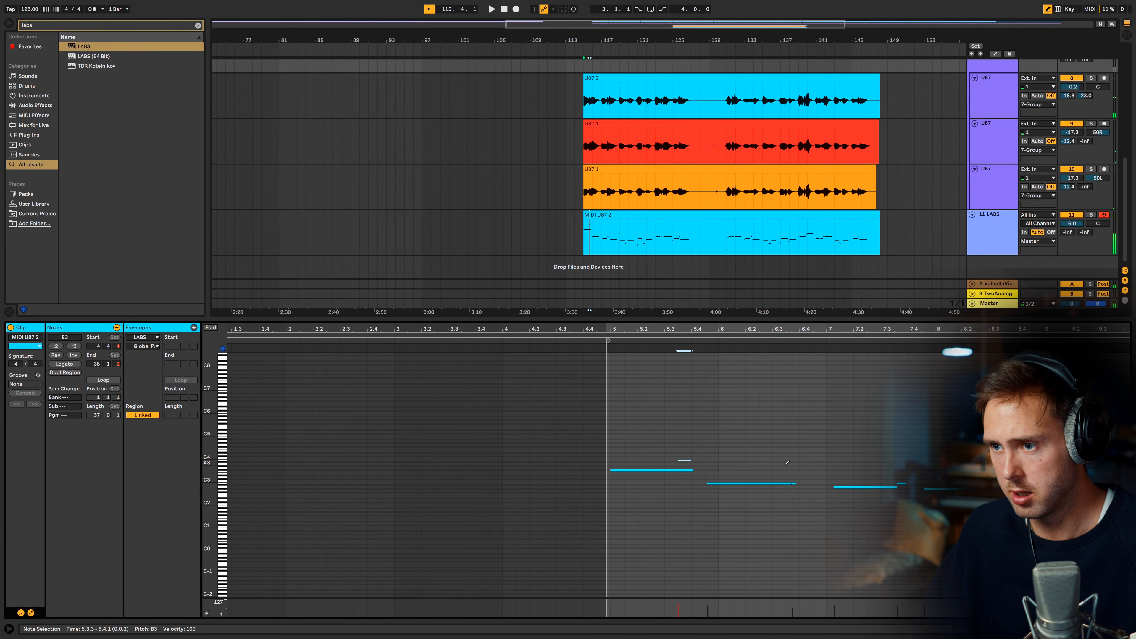
Step: Extend the short upper harmony note to 5.4.3 and audition it at G#3 and A#3 against the vocals
{"action": "key", "text": "shift+Right"}
{"action": "key", "text": "space"}
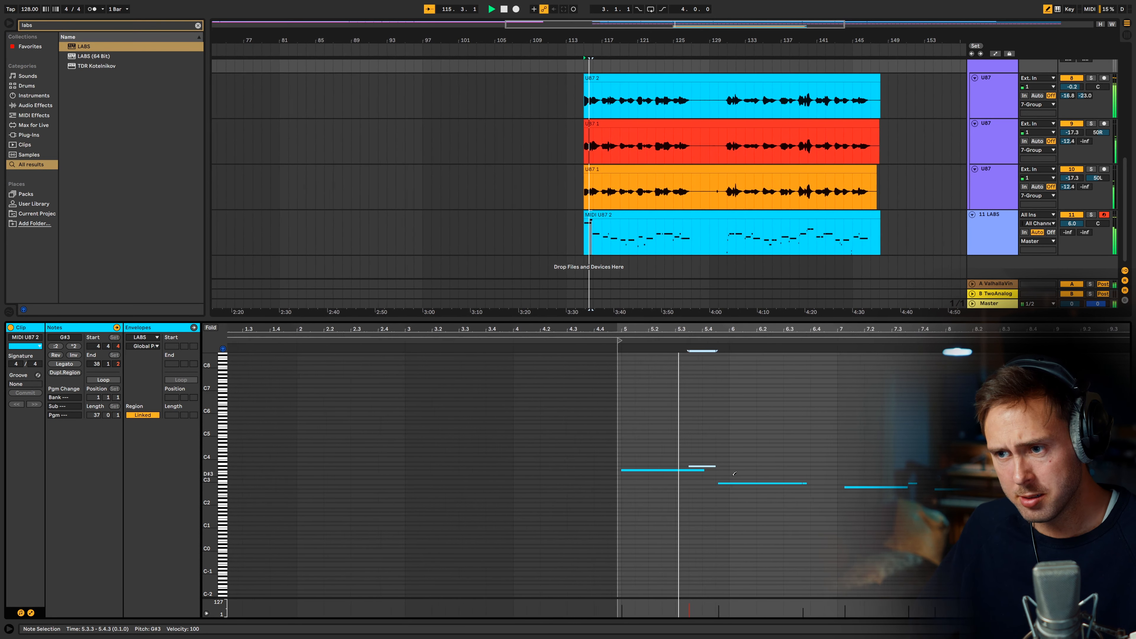
{"action": "key", "text": "space"}
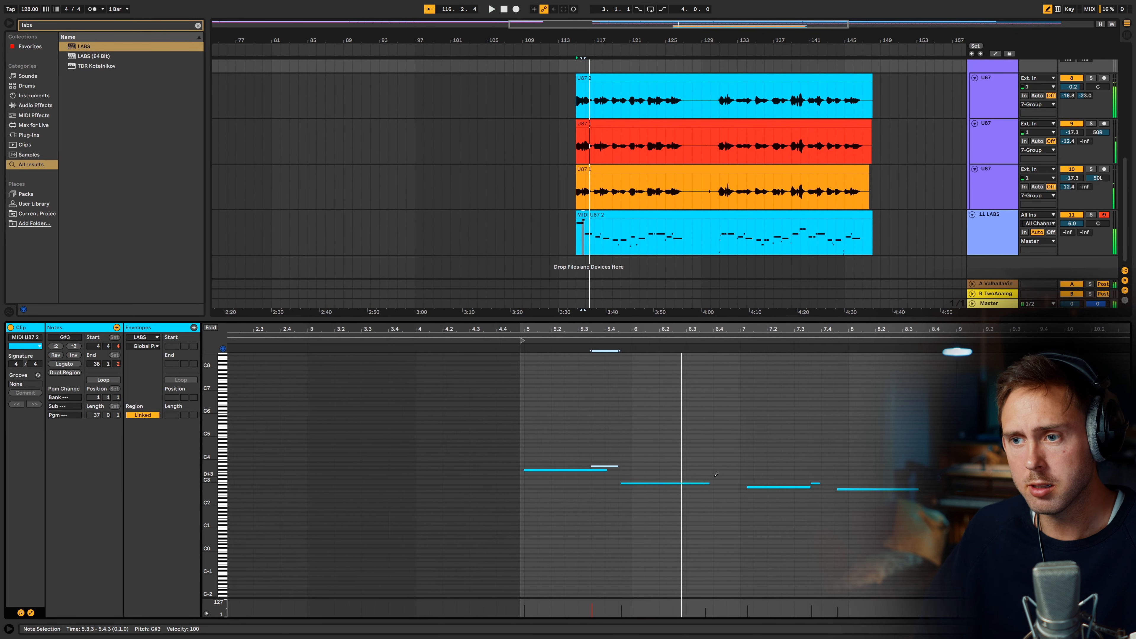
{"action": "key", "text": "space"}
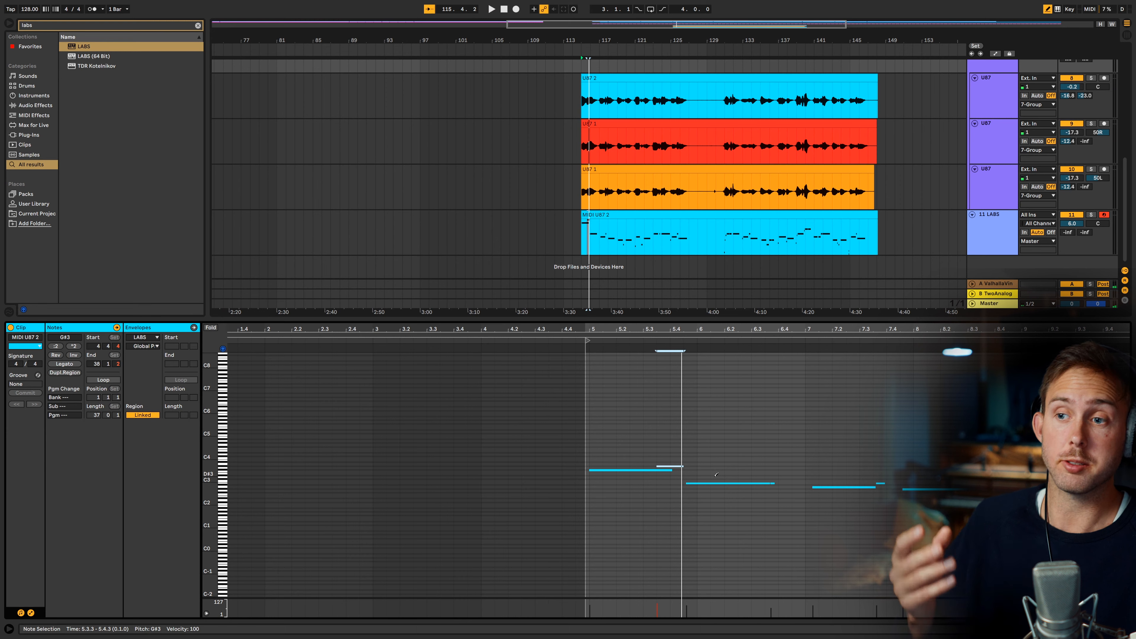
{"action": "key", "text": "space"}
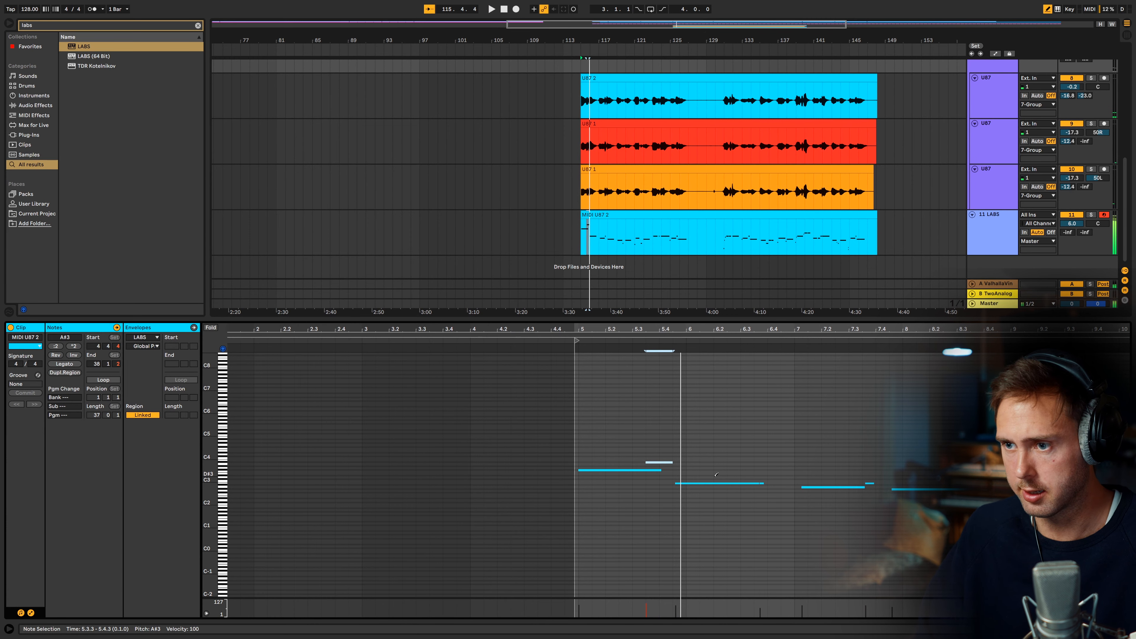
Step: Try the short note starting at 5.3.3 at B3, C4 and C#4, playing it against the vocals
{"action": "key", "text": "space"}
{"action": "key", "text": "space"}
{"action": "key", "text": "Up"}
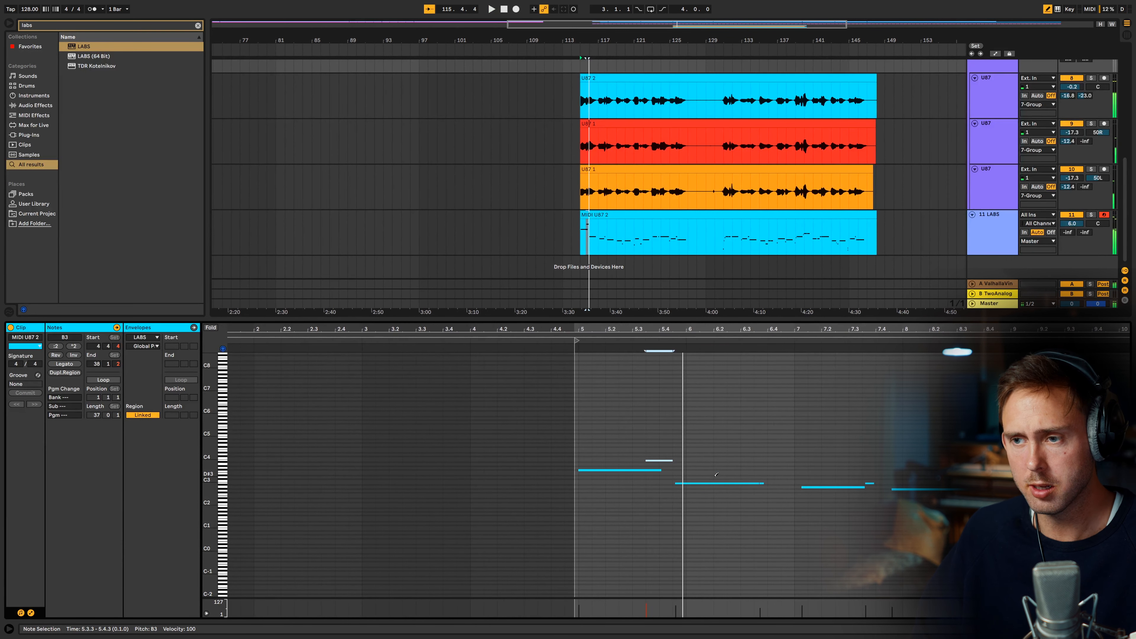
{"action": "key", "text": "Down"}
{"action": "key", "text": "space"}
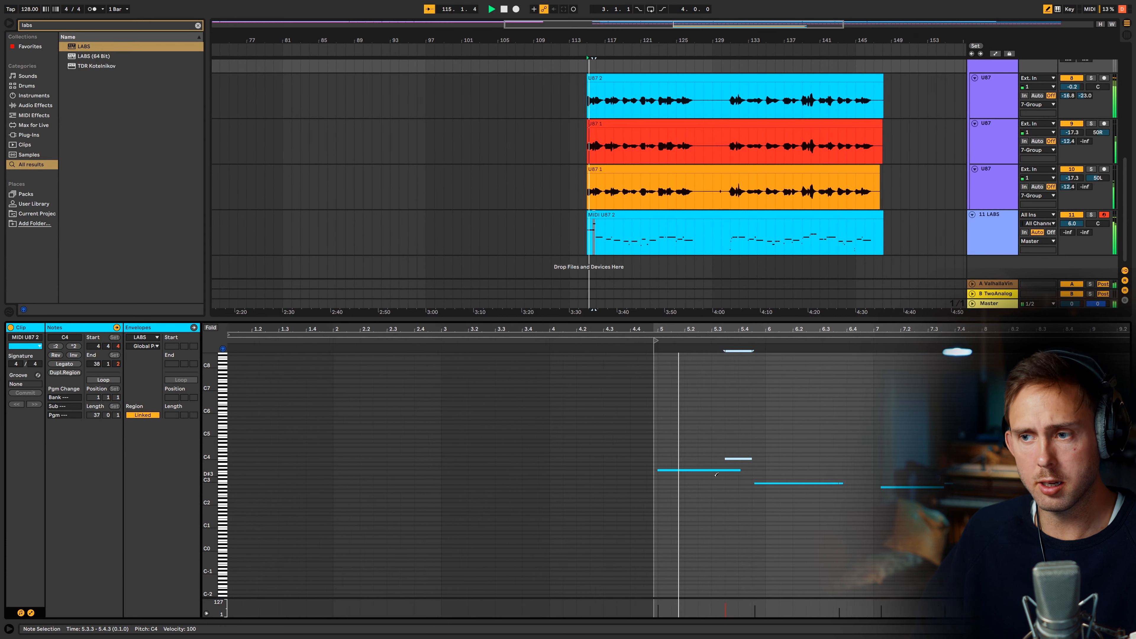
{"action": "key", "text": "space"}
{"action": "key", "text": "Up"}
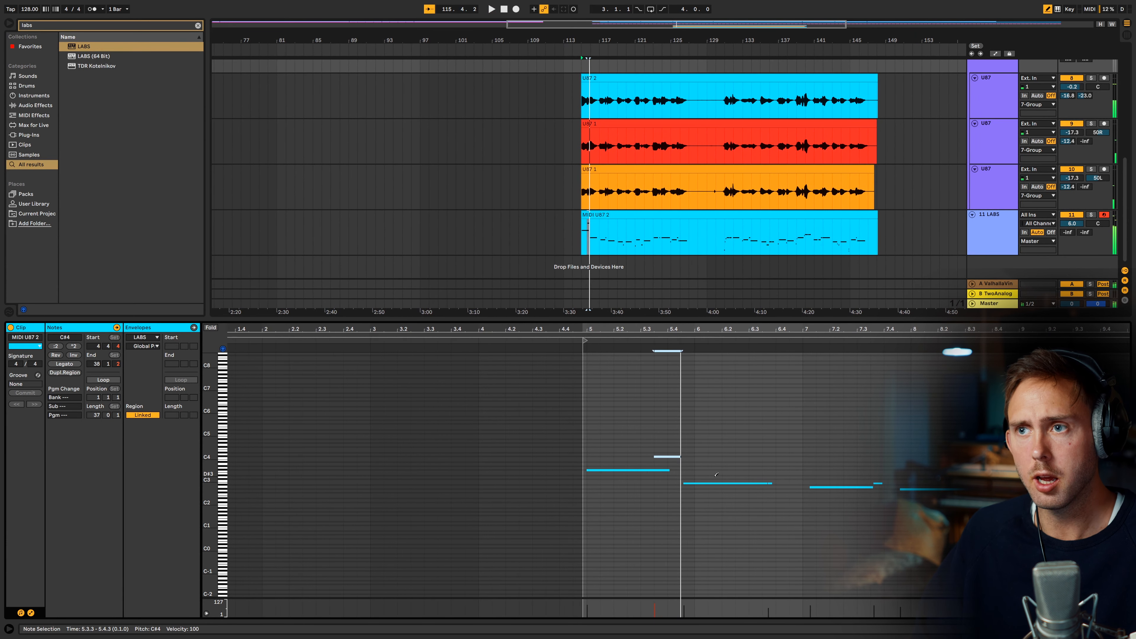
Step: Raise the short second note through D4 and D#4 to E4, auditioning the pitches, and drop it to E3
{"action": "key", "text": "space"}
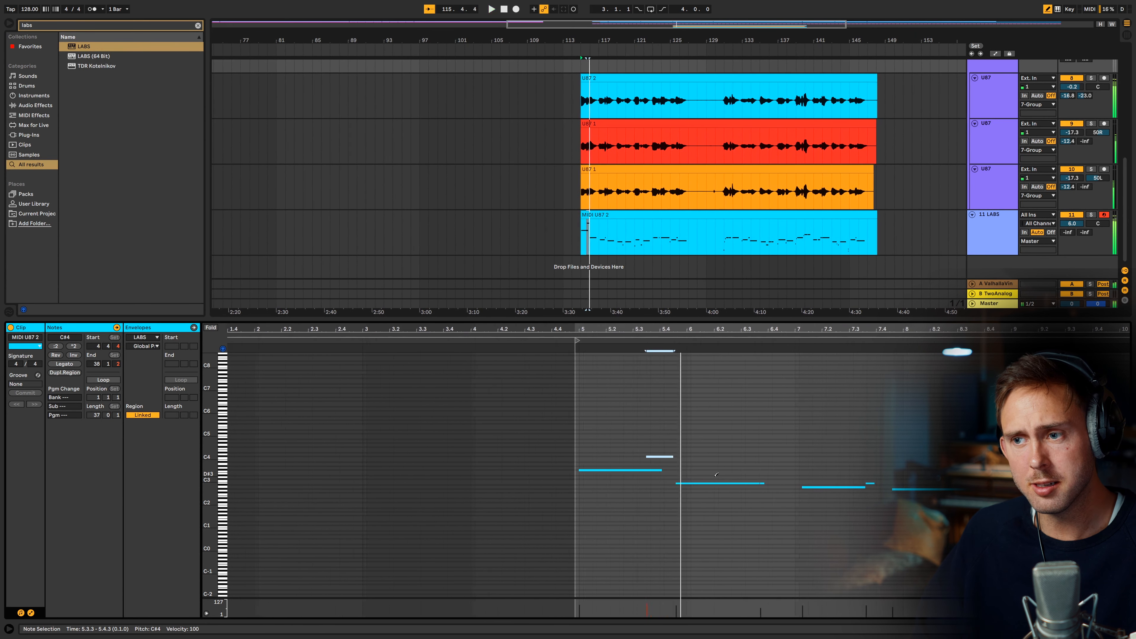
{"action": "key", "text": "space"}
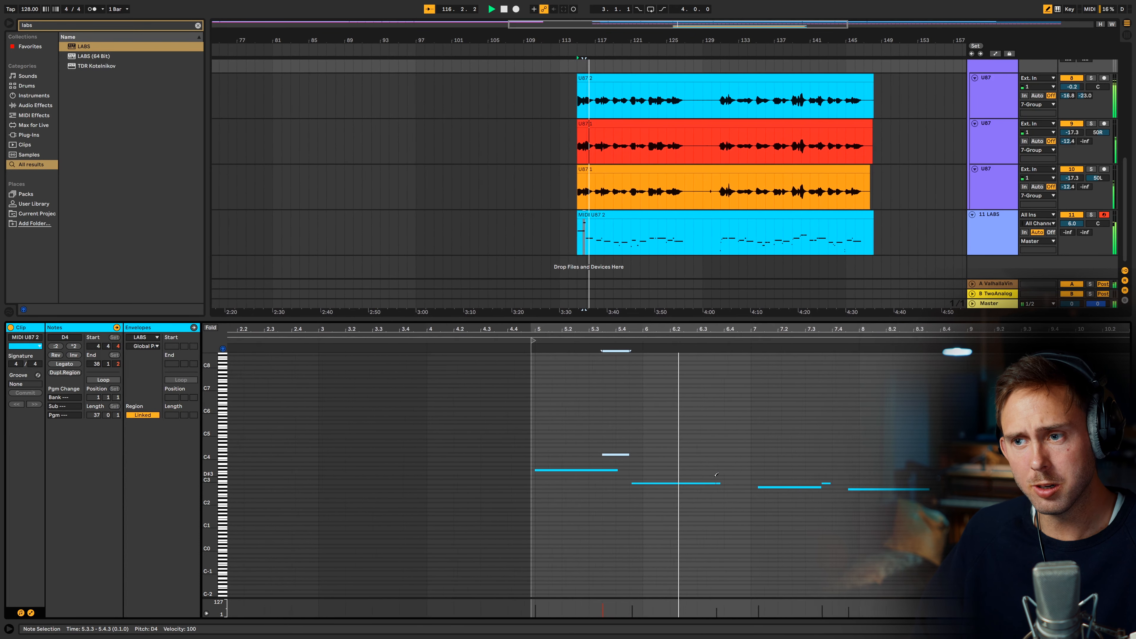
{"action": "key", "text": "space"}
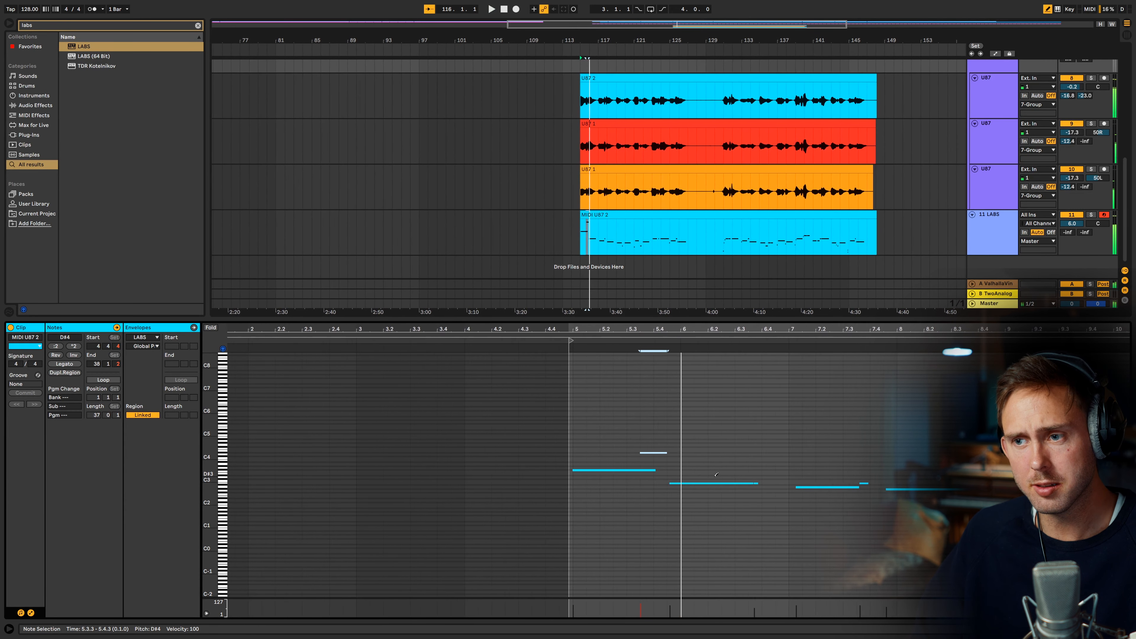
{"action": "key", "text": "space"}
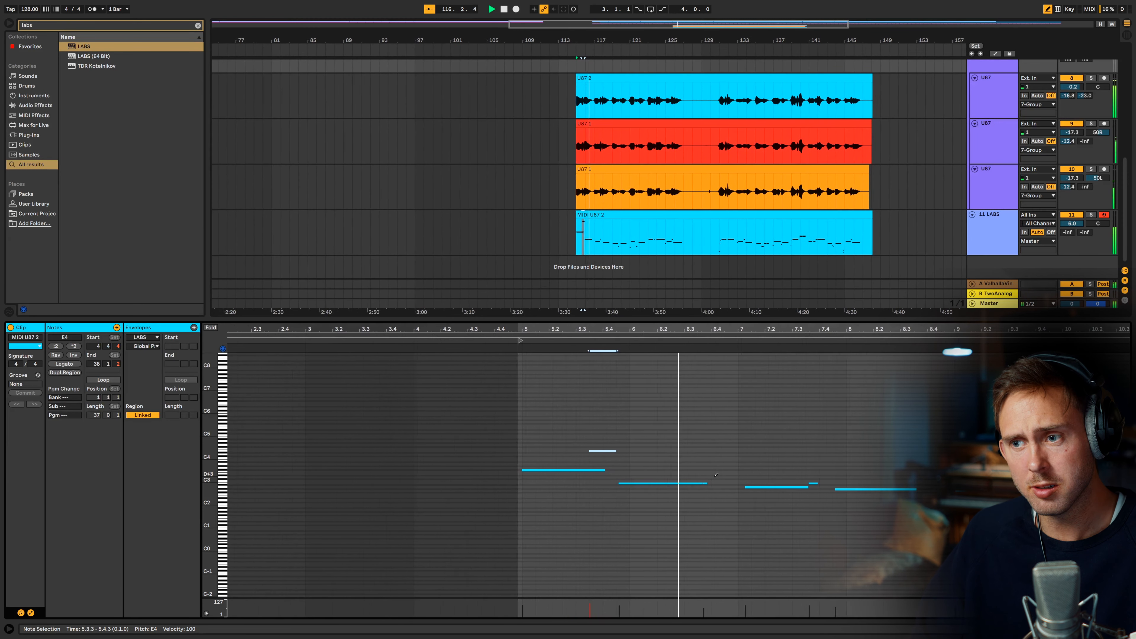
{"action": "key", "text": "space"}
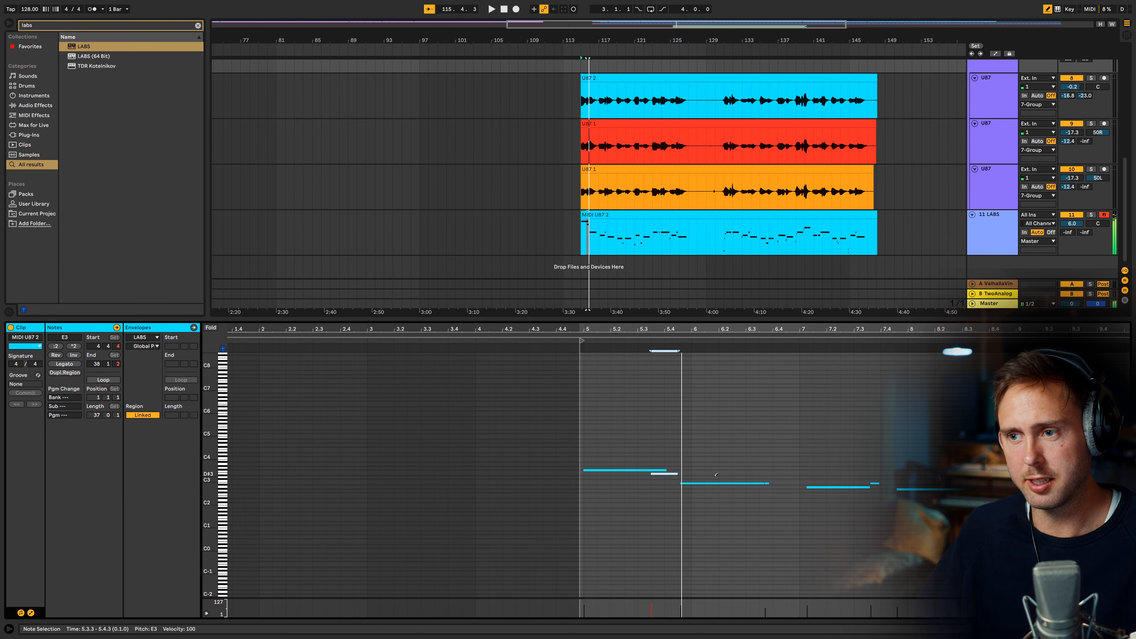
Step: Try C#3, F#3, G#3 and A#3 as the short second note's pitch against the vocals
{"action": "key", "text": "Down"}
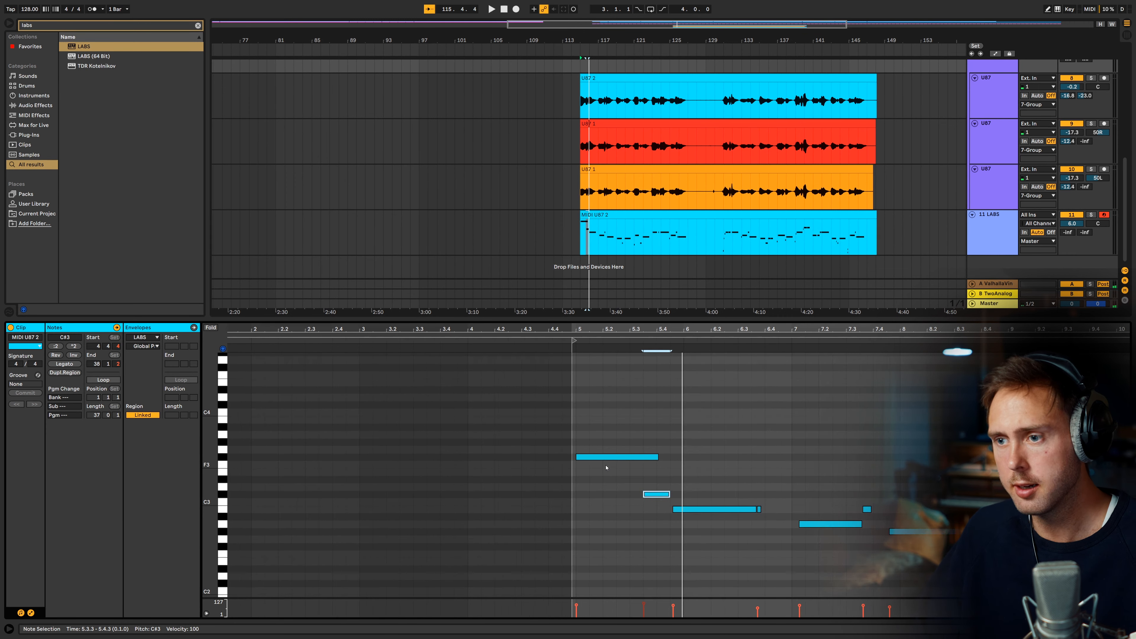
{"action": "key", "text": "space"}
{"action": "key", "text": "Down"}
{"action": "key", "text": "Down"}
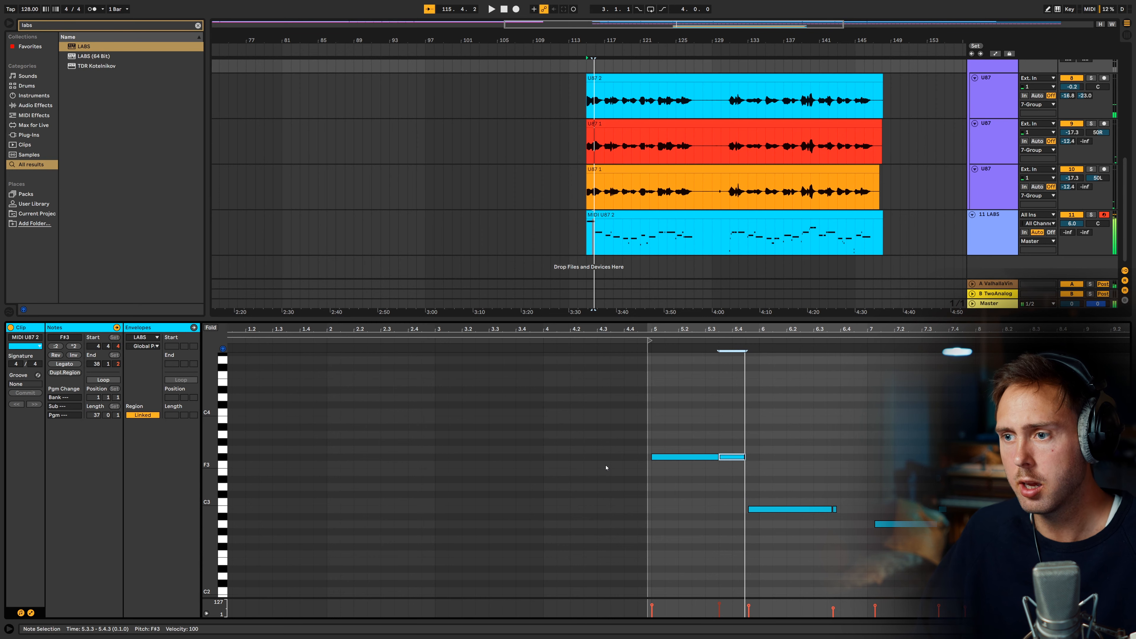
{"action": "key", "text": "space"}
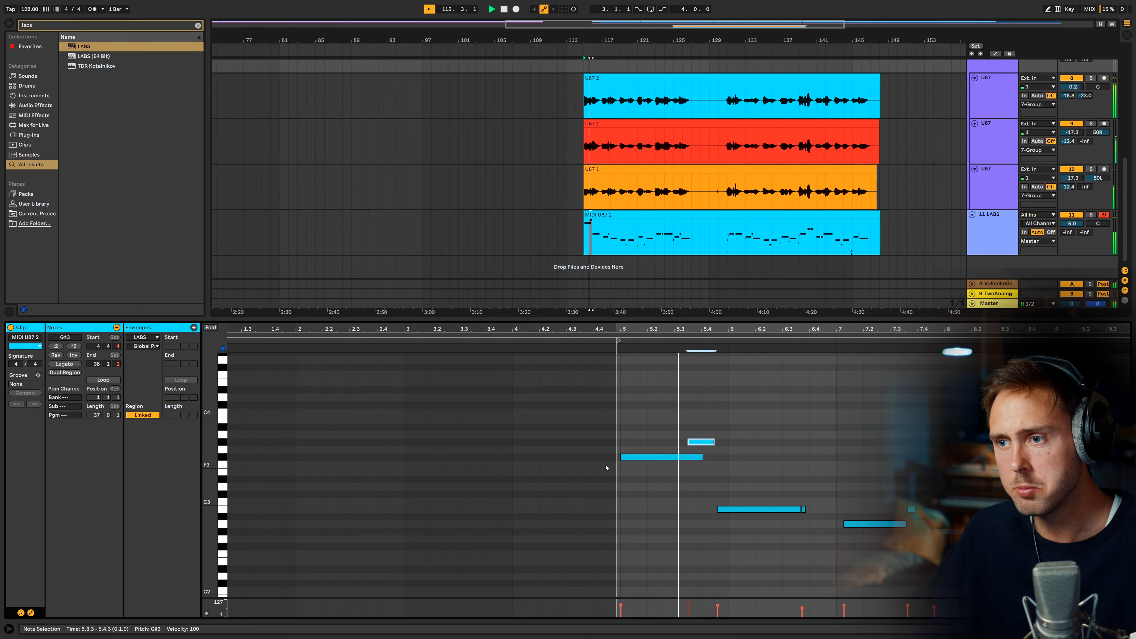
{"action": "key", "text": "space"}
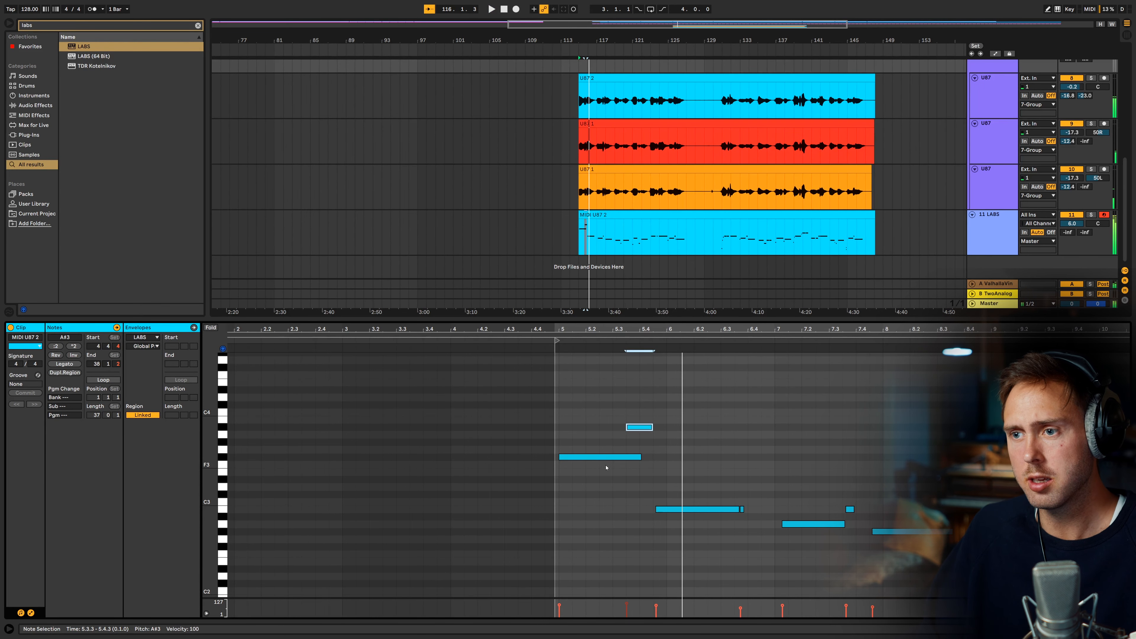
Step: Audition the short second note at D4 and C4 and set it to B3
{"action": "key", "text": "Up"}
{"action": "key", "text": "space"}
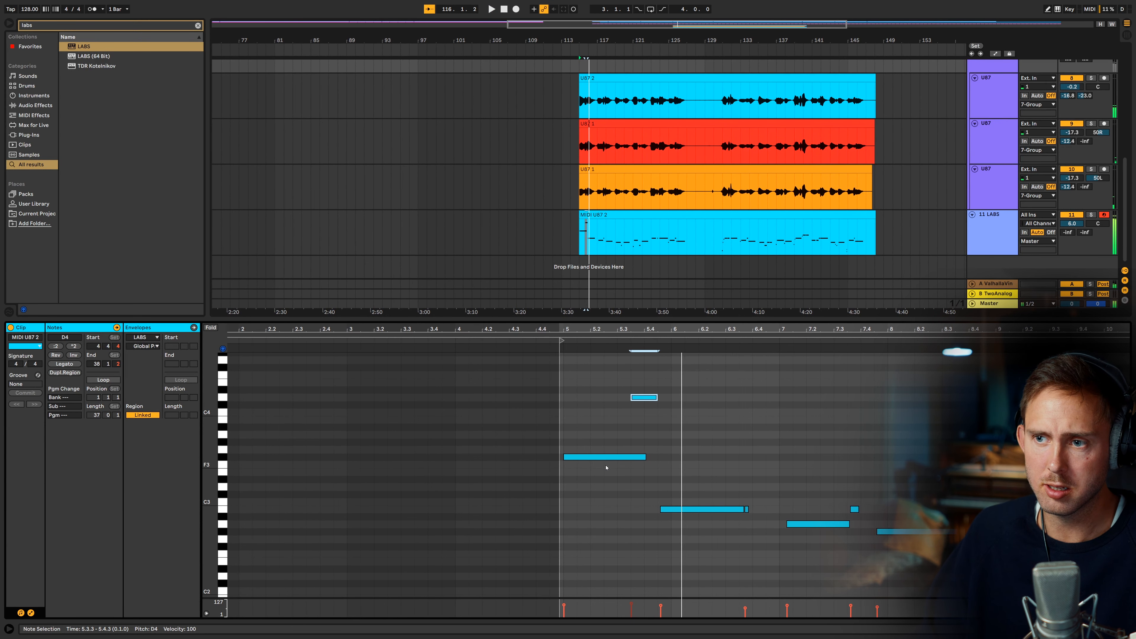
{"action": "key", "text": "space"}
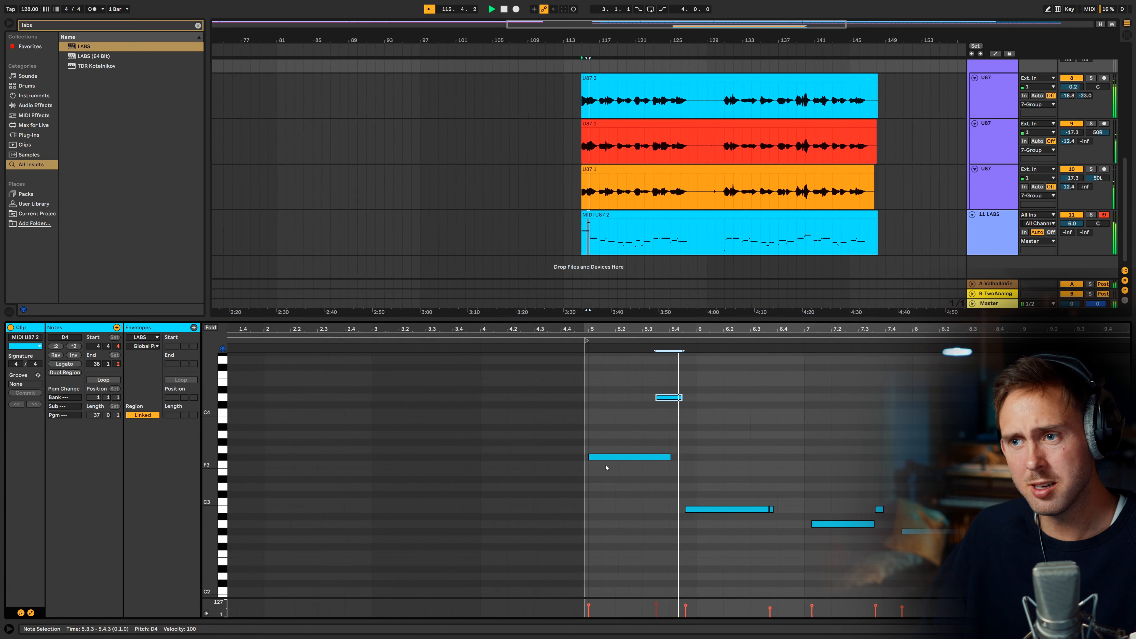
{"action": "key", "text": "Up"}
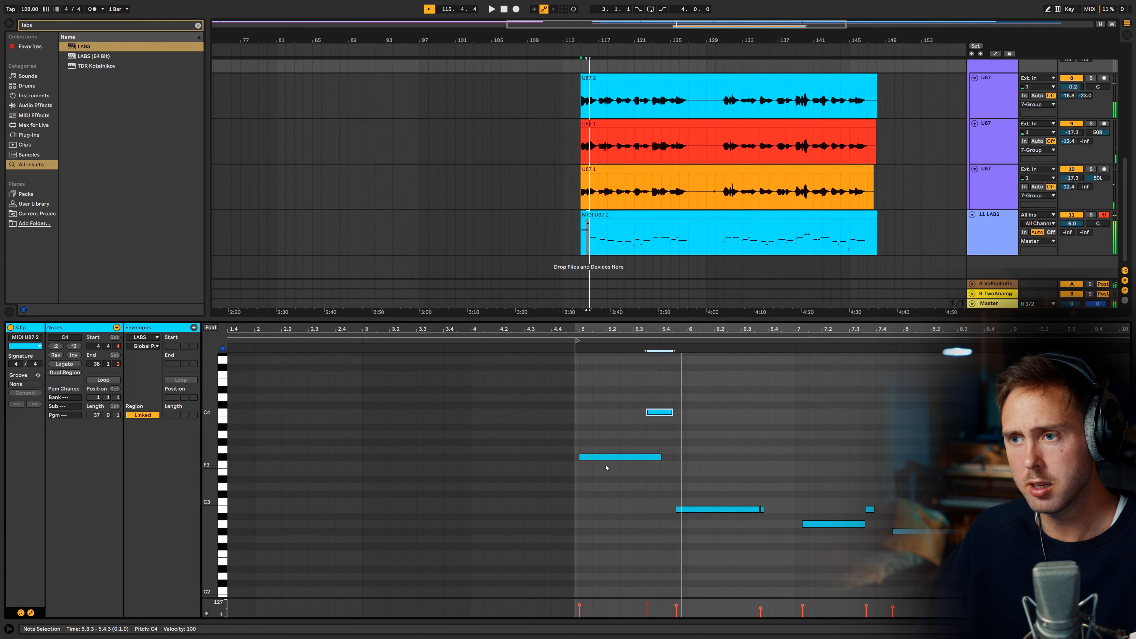
{"action": "key", "text": "Down"}
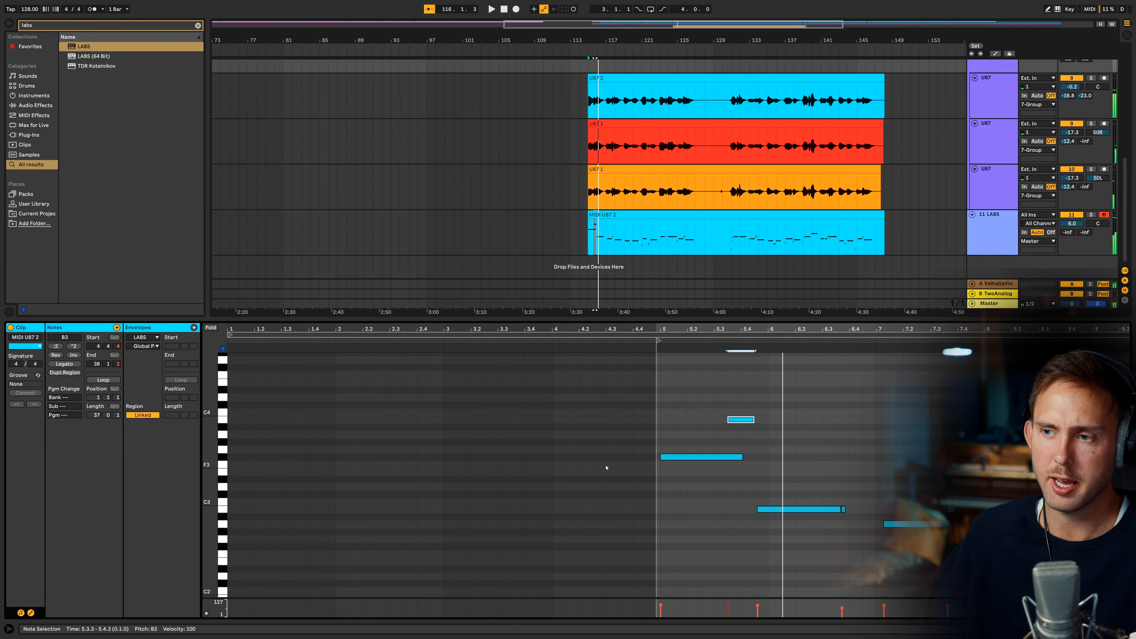
Step: Listen to the phrase with the vocals, try G3 for the short second note and return it to B3
{"action": "key", "text": "space"}
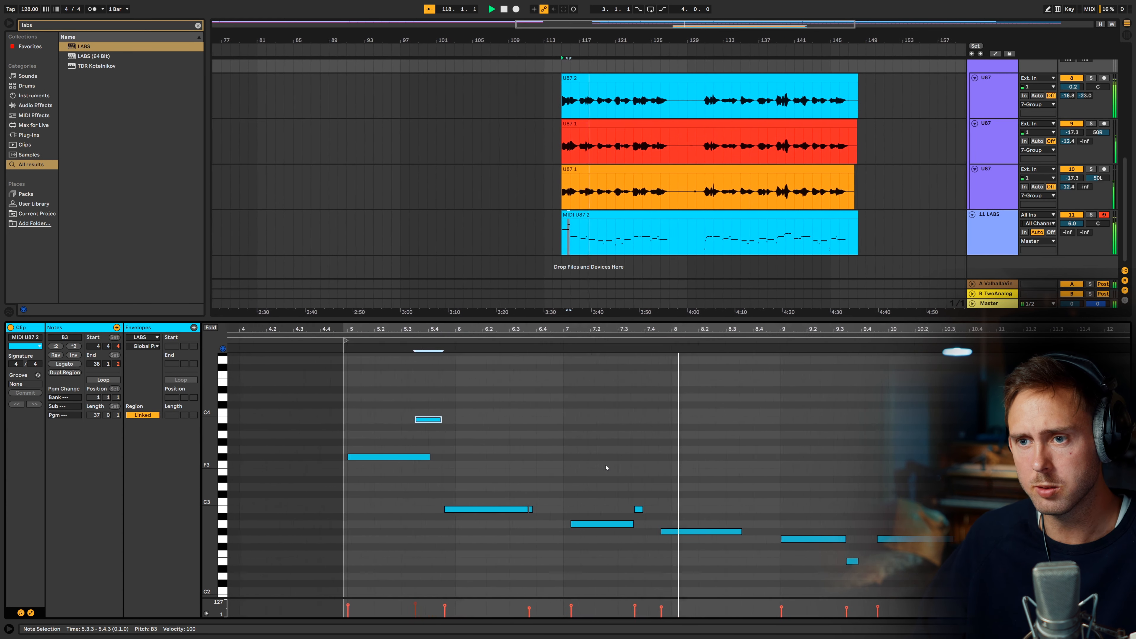
{"action": "key", "text": "space"}
{"action": "key", "text": "space"}
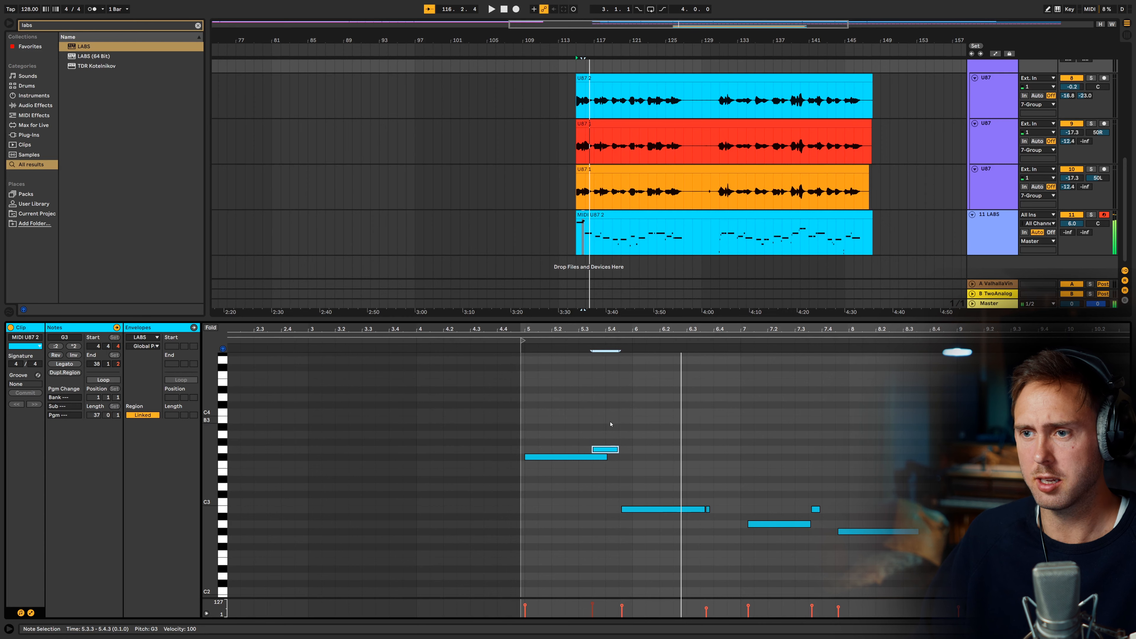
{"action": "key", "text": "Up"}
{"action": "key", "text": "space"}
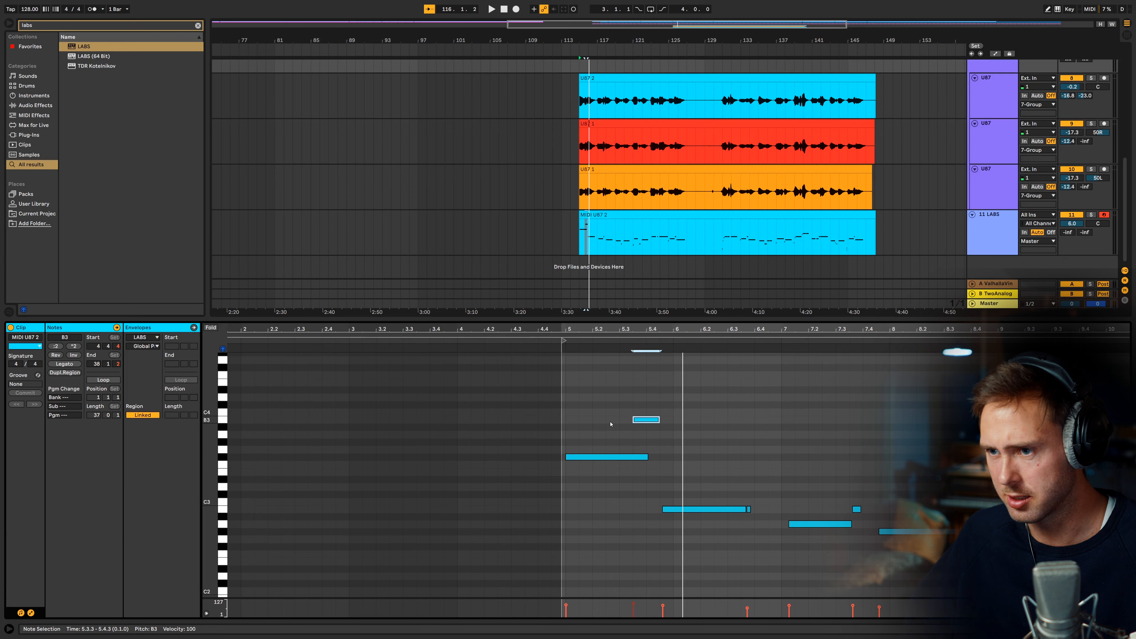
{"action": "key", "text": "space"}
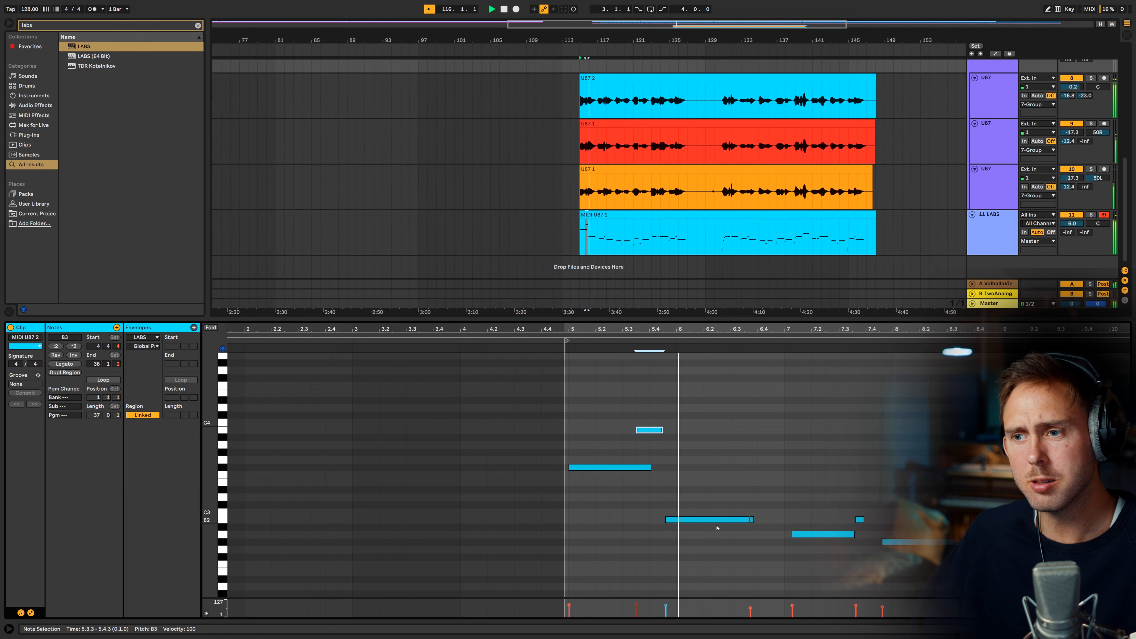
{"action": "key", "text": "space"}
Step: Transpose the long B2 note starting at 5.4.3 up to A3 and audition it against the vocals
{"action": "left_click_drag", "start_coordinate": [674, 535], "coordinate": [665, 456]}
{"action": "key", "text": "Up"}
{"action": "key", "text": "Up"}
{"action": "key", "text": "Up"}
{"action": "key", "text": "Up"}
{"action": "key", "text": "Up"}
{"action": "key", "text": "Up"}
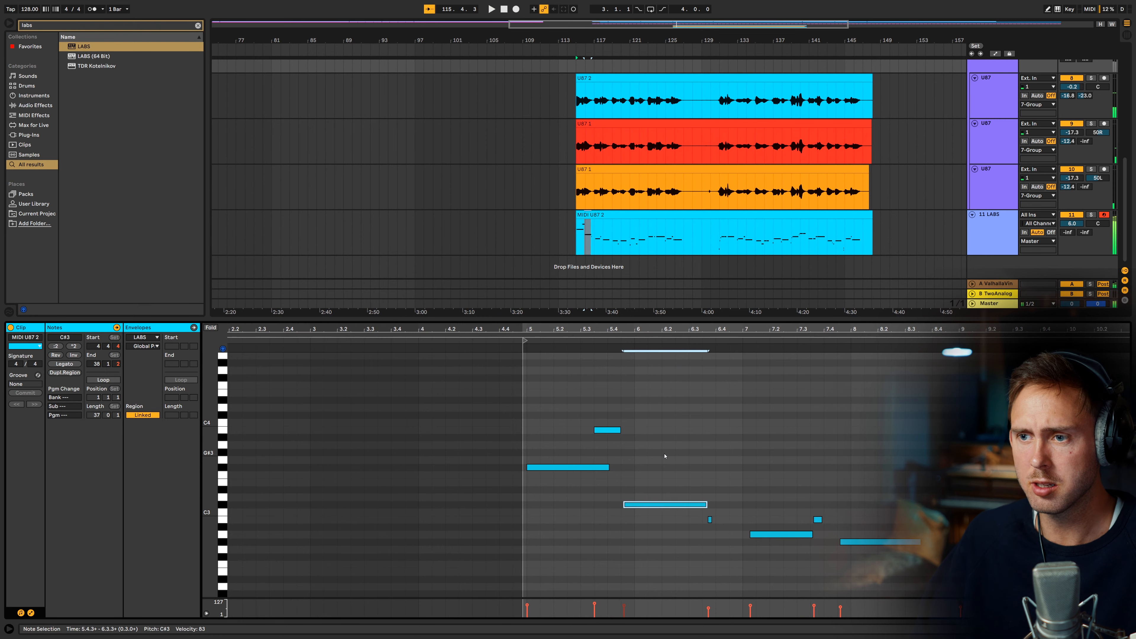
{"action": "key", "text": "space"}
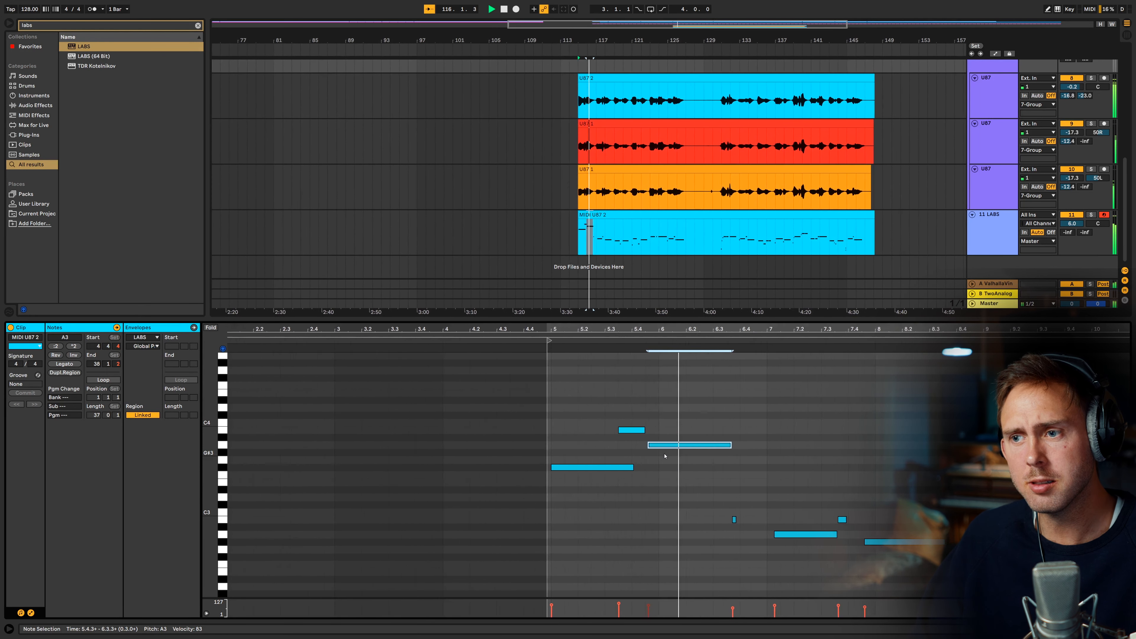
Step: Try F3, E3 and G3 as the pitch of the long note starting at 5.4.3 against the vocals
{"action": "key", "text": "space"}
{"action": "key", "text": "Down"}
{"action": "key", "text": "Down"}
{"action": "key", "text": "Down"}
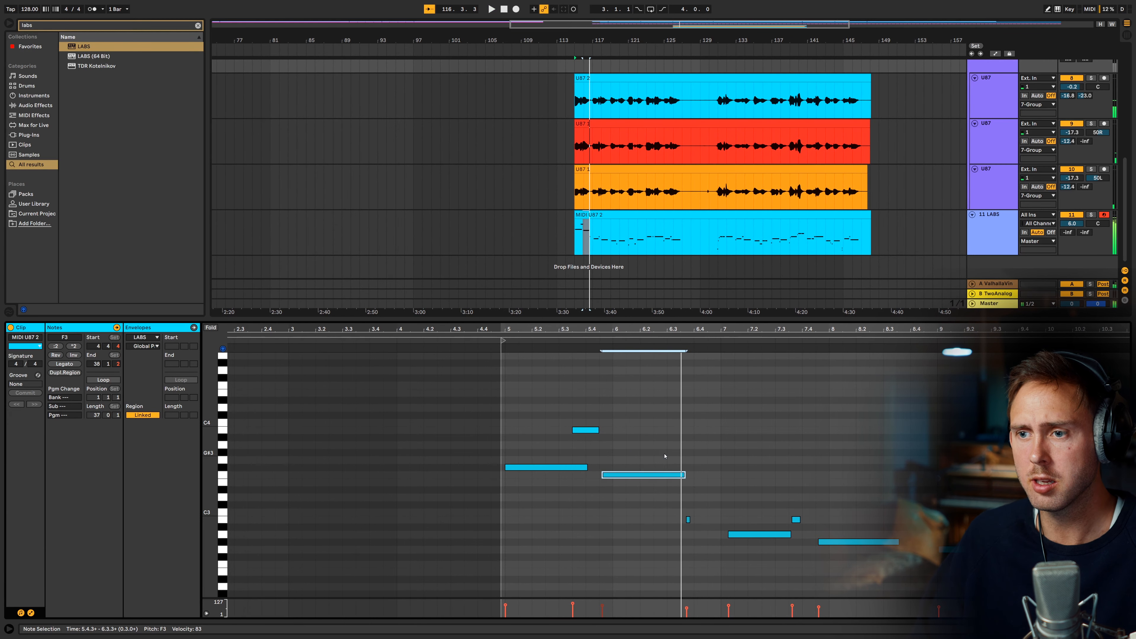
{"action": "key", "text": "Down"}
{"action": "key", "text": "space"}
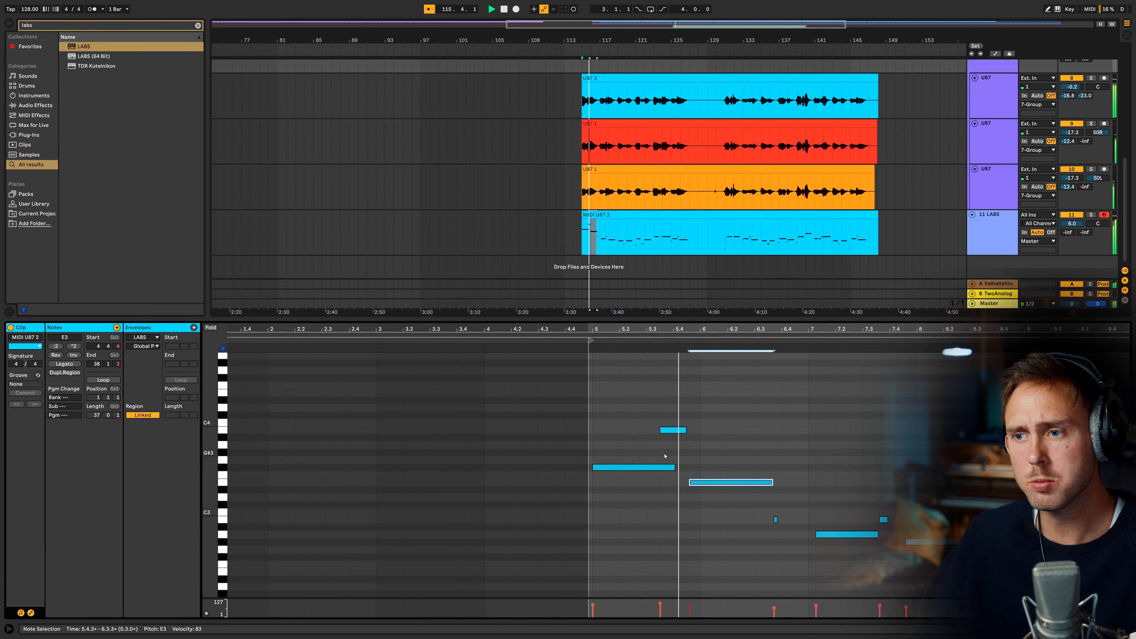
{"action": "key", "text": "space"}
{"action": "key", "text": "Up"}
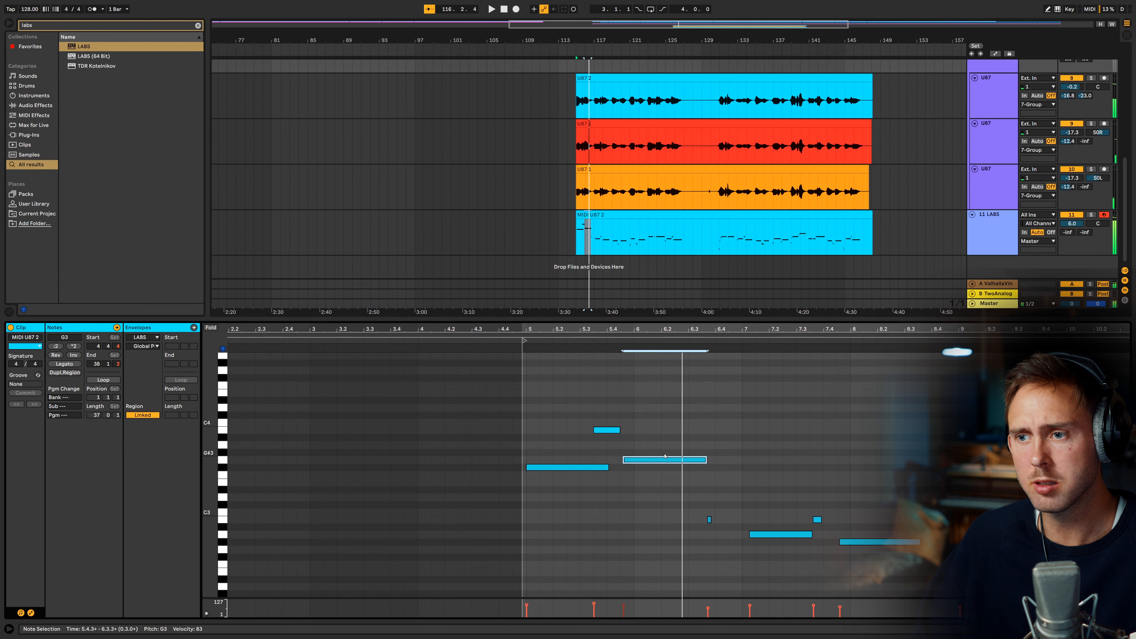
Step: Raise the long third note to D4, end it at 6.2.1, and add a C4 note from 6.2.1 to 6.3.3
{"action": "key", "text": "space"}
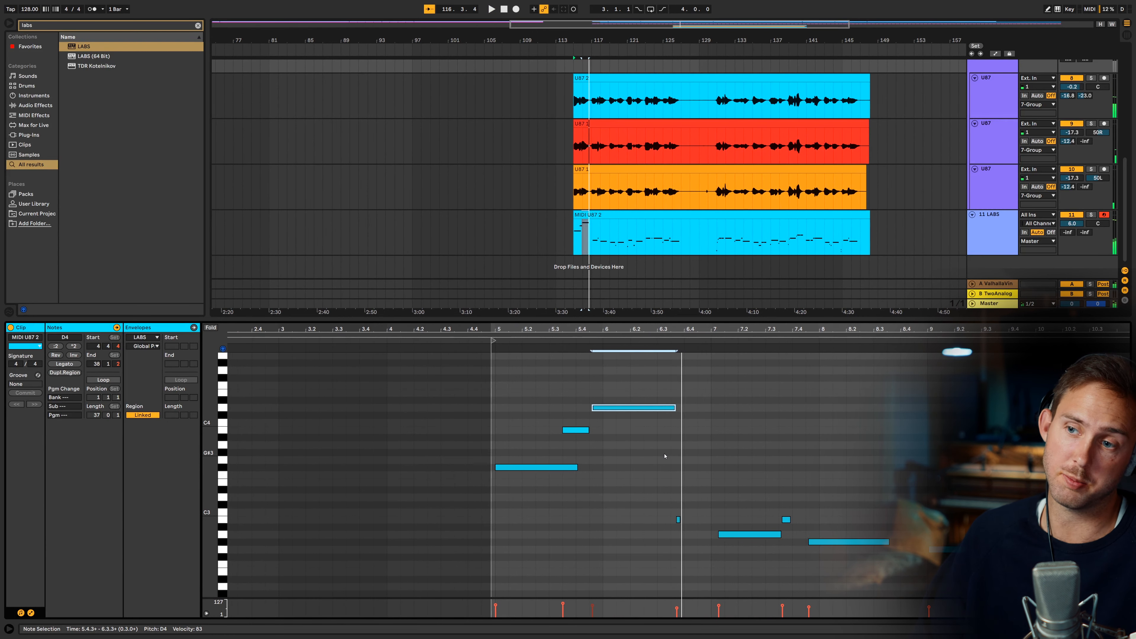
{"action": "key", "text": "space"}
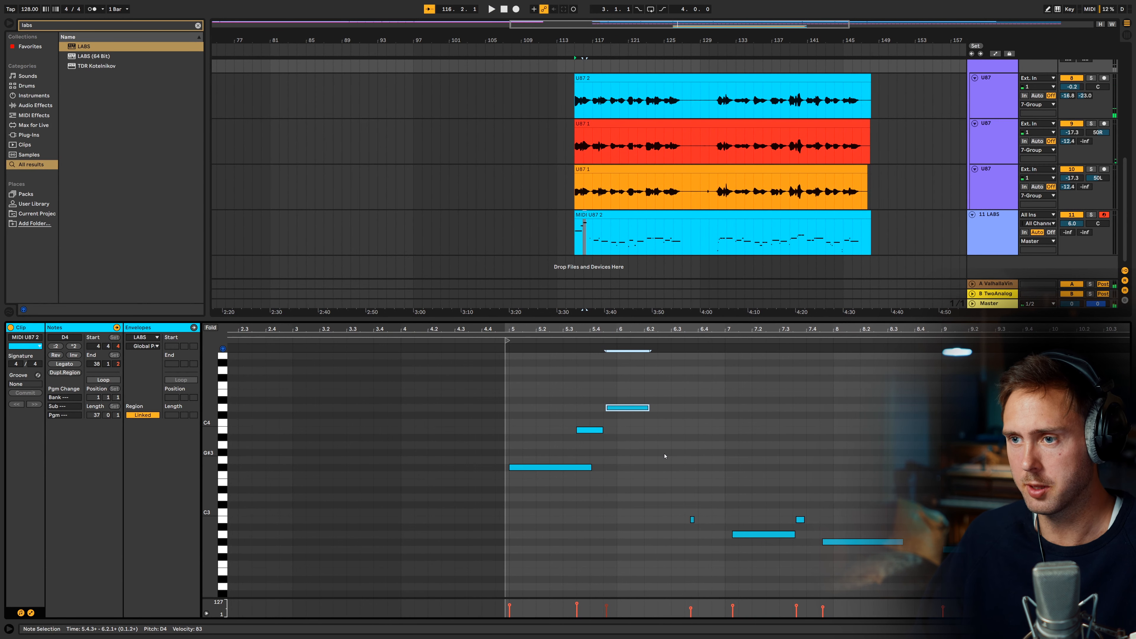
{"action": "key", "text": "space"}
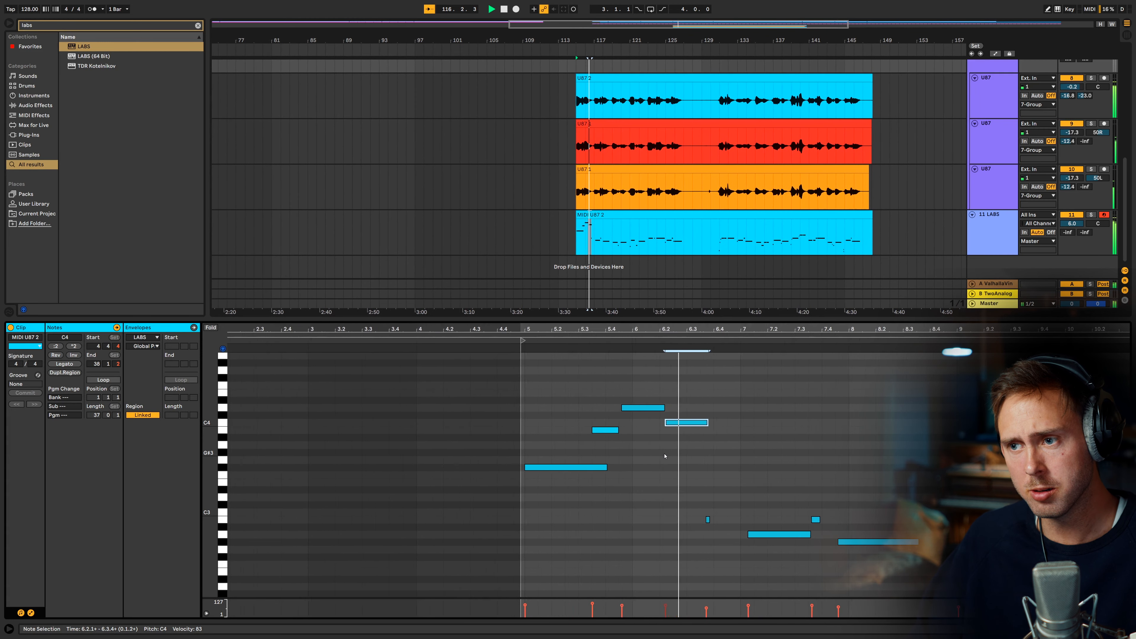
{"action": "key", "text": "space"}
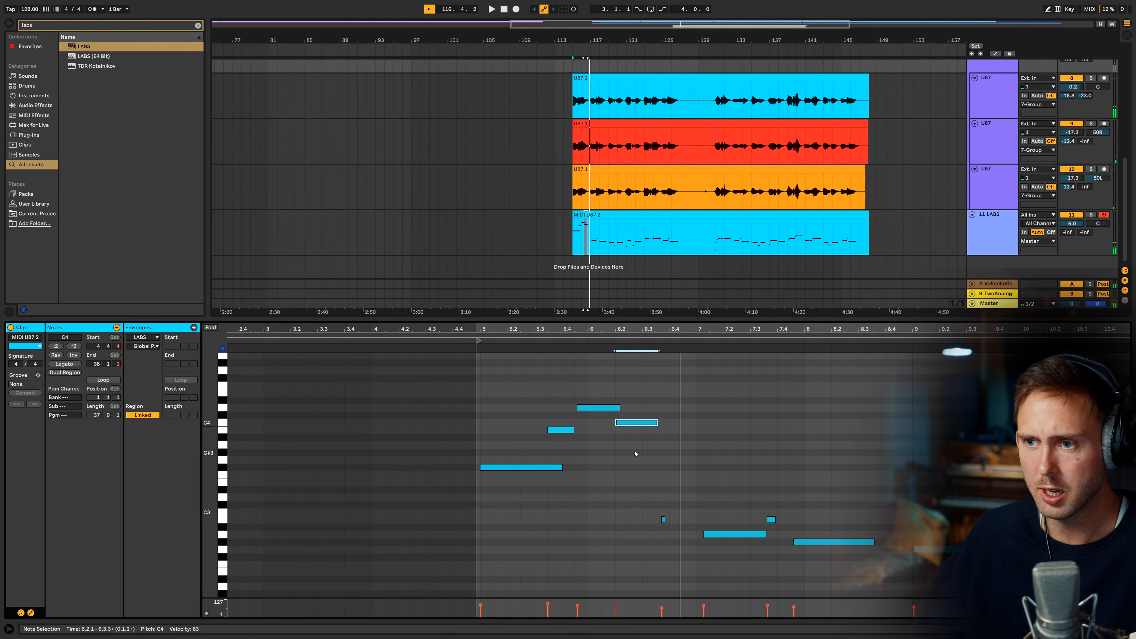
Step: Deactivate the D4 and C4 notes, add an A3 note from 5.4.3 to 6.2.1 and play it against the vocals
{"action": "left_click_drag", "start_coordinate": [600, 456], "coordinate": [553, 429]}
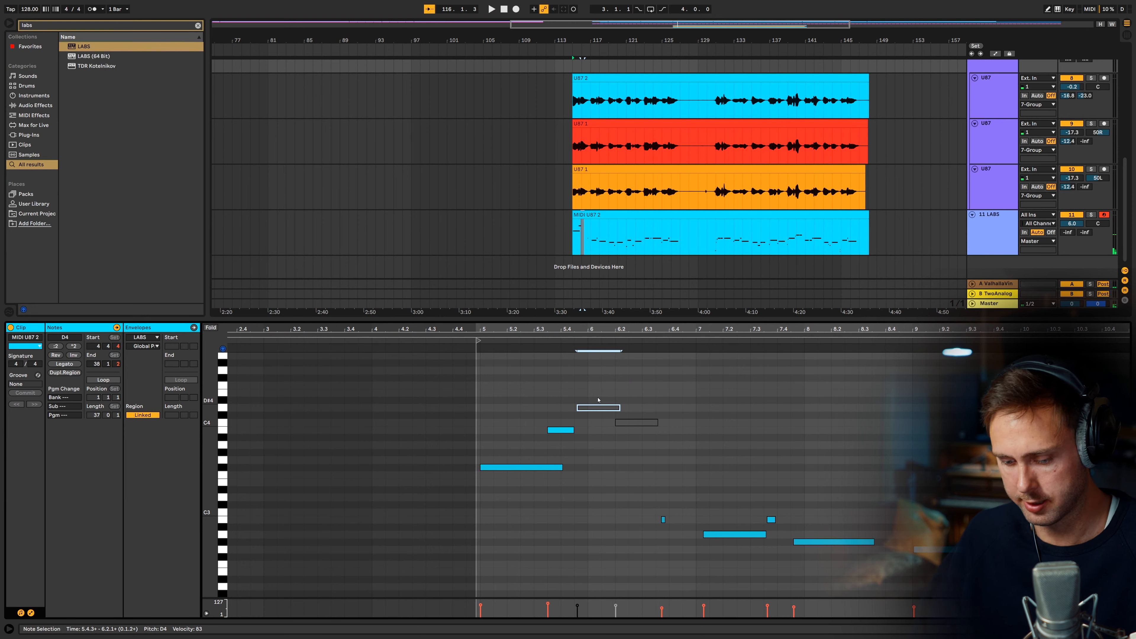
{"action": "key", "text": "space"}
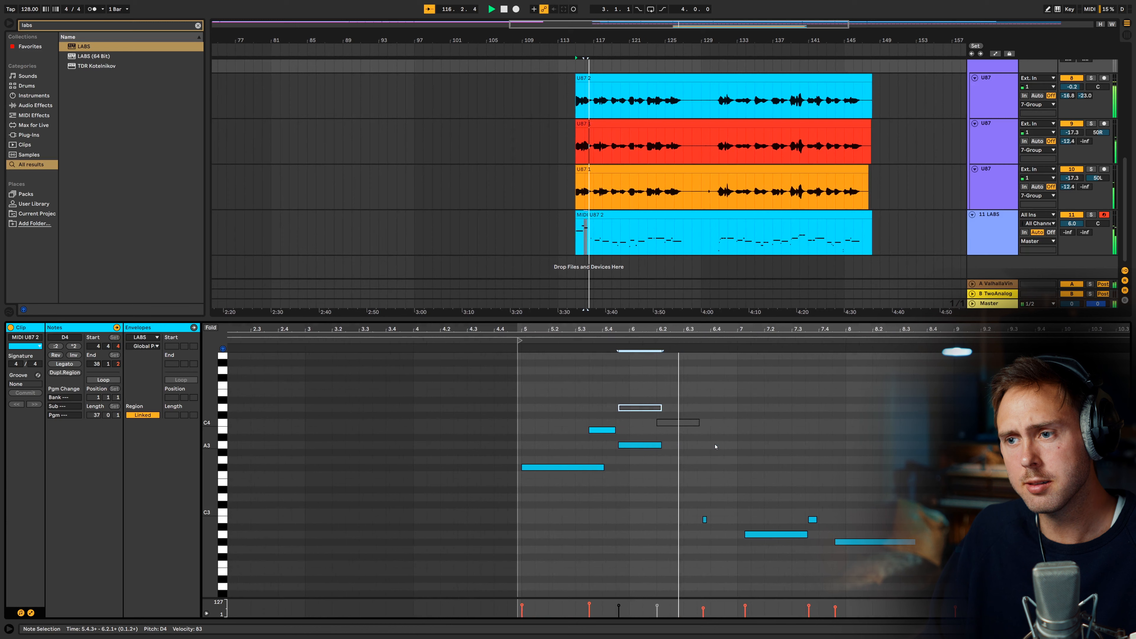
Step: Compare the A3 note starting at 5.4.3 with the reactivated D4 and C4 notes against the vocals
{"action": "left_click", "coordinate": [644, 471]}
{"action": "key", "text": "space"}
{"action": "left_click", "coordinate": [613, 442]}
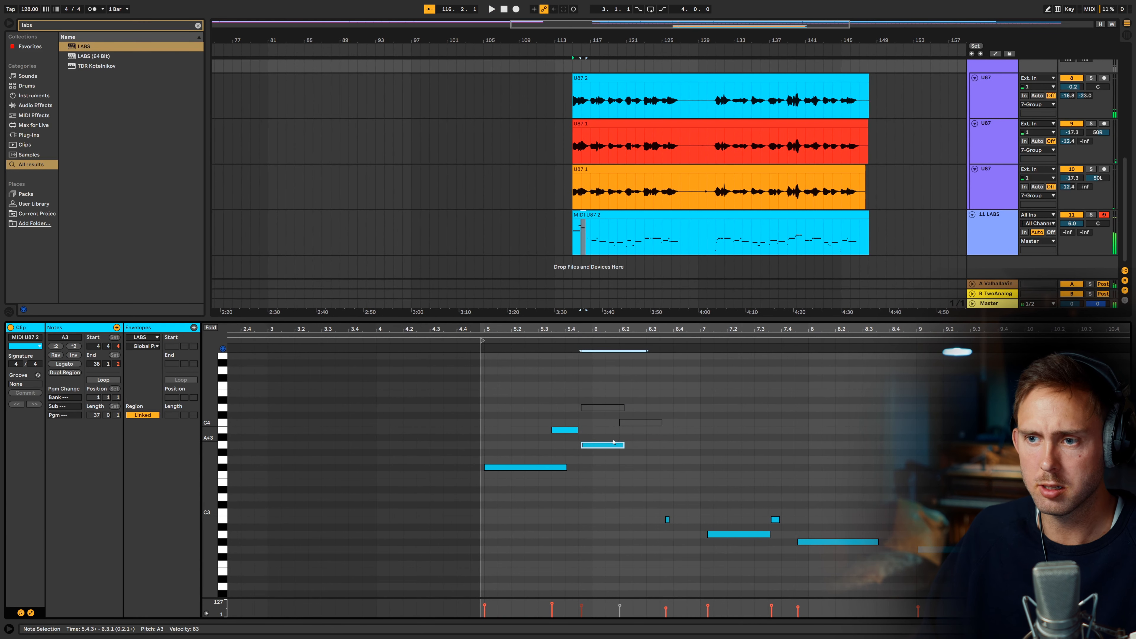
{"action": "key", "text": "space"}
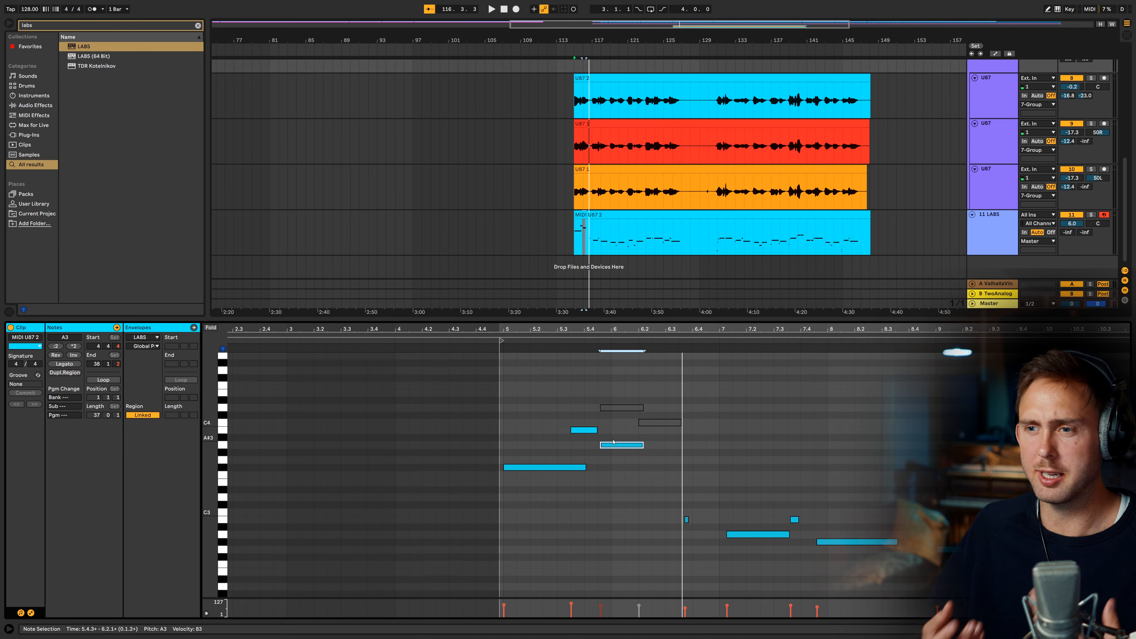
{"action": "key", "text": "space"}
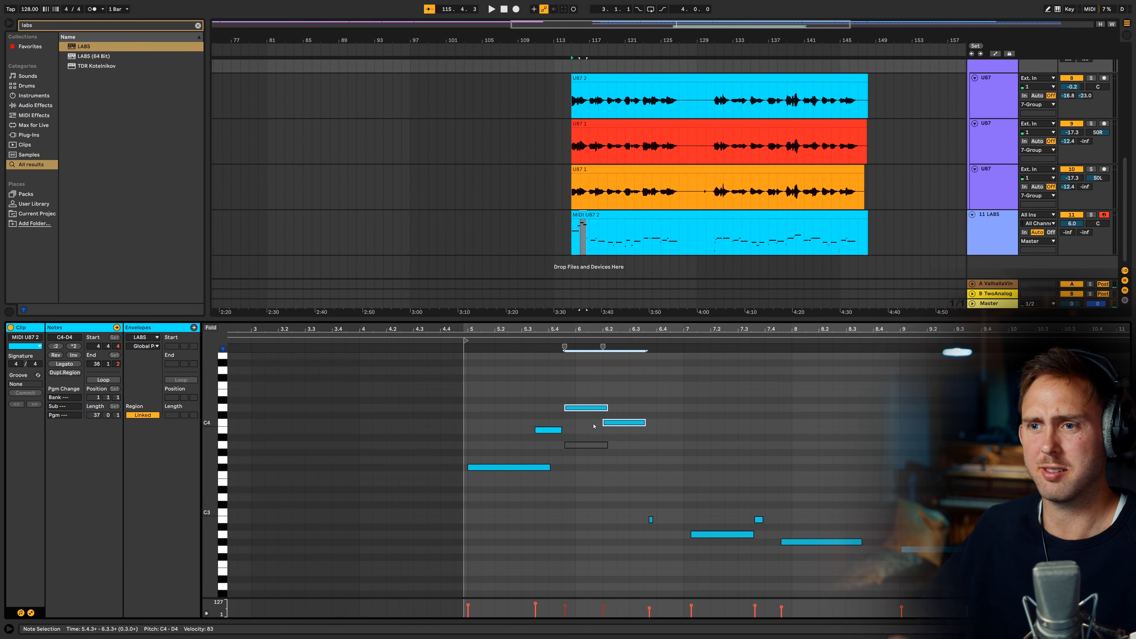
{"action": "key", "text": "space"}
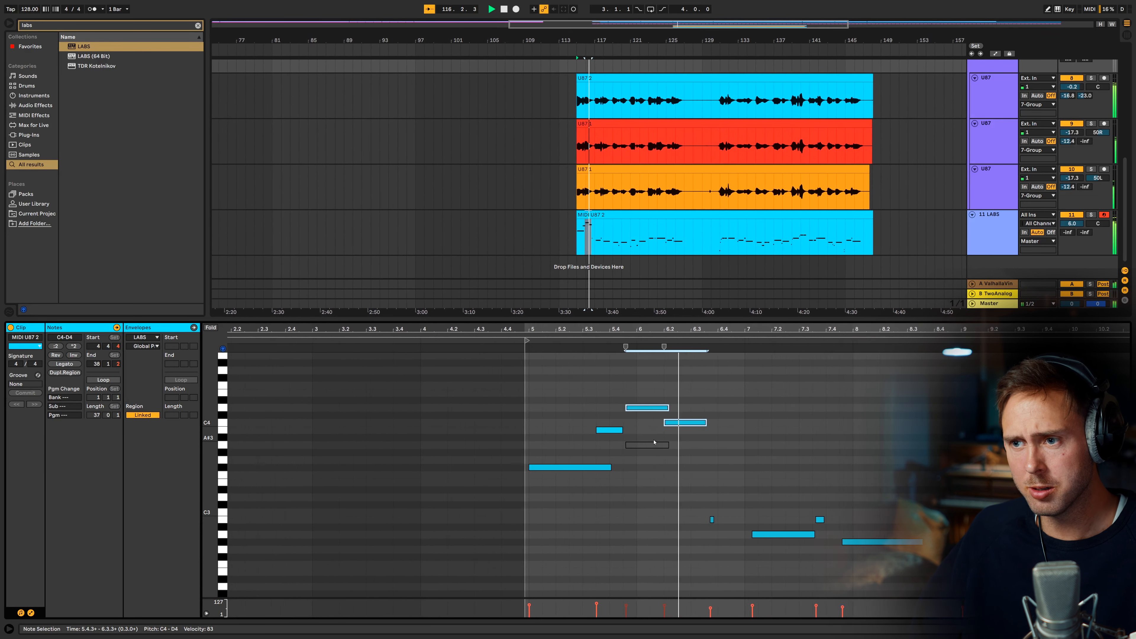
Step: Return to the A3 note in place of D4 and C4, add a G3 note from 6.2.1 to 6.3.3, and audition them
{"action": "key", "text": "space"}
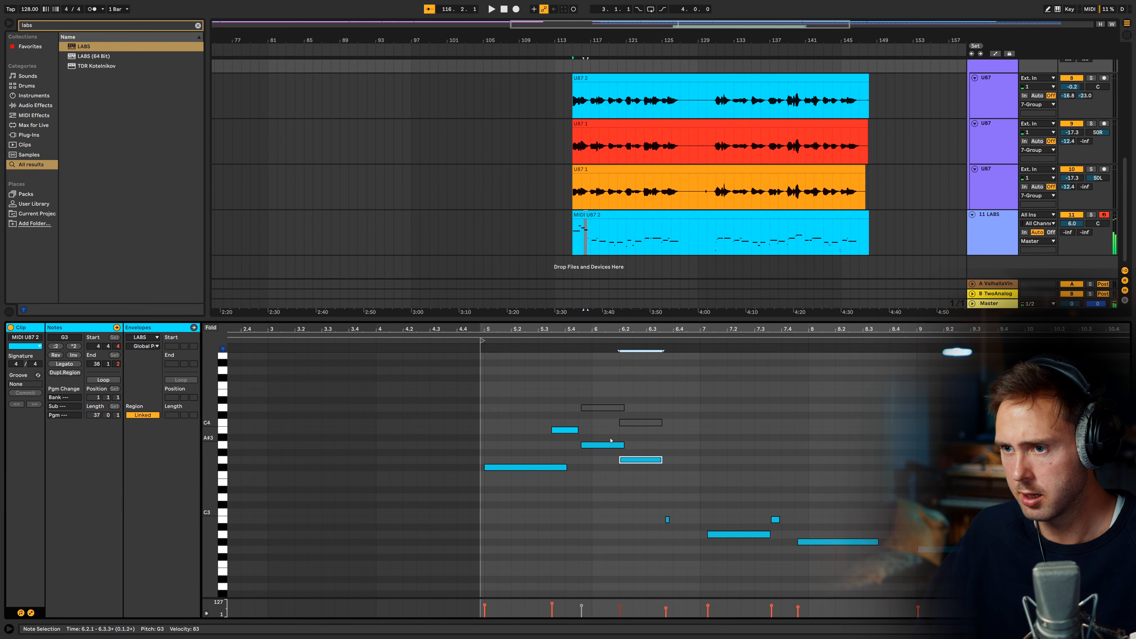
{"action": "key", "text": "space"}
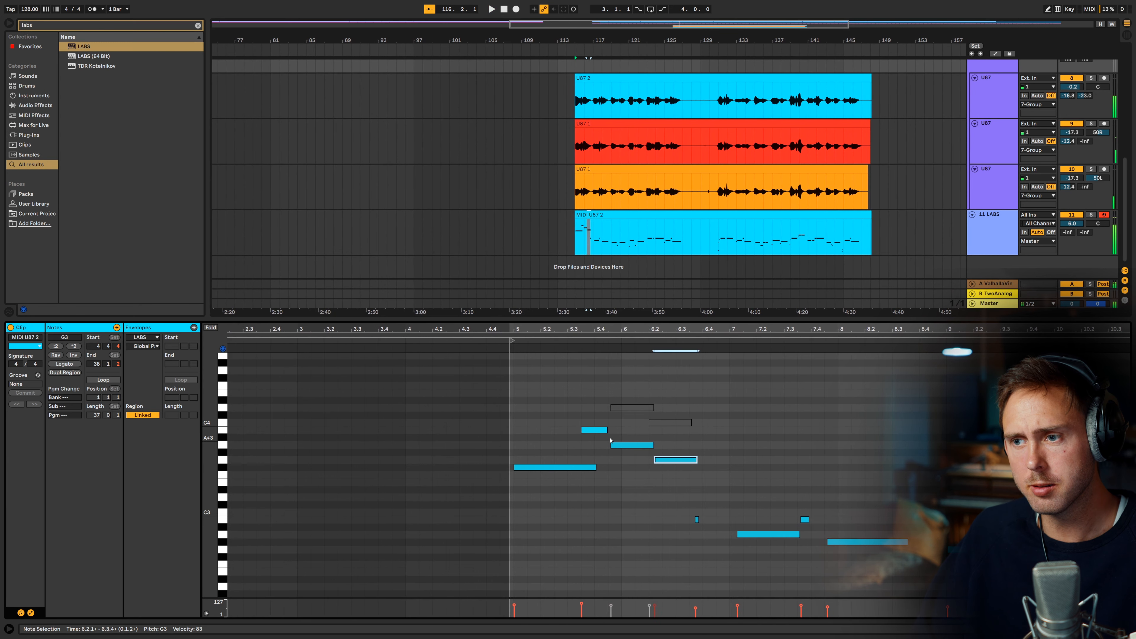
{"action": "key", "text": "space"}
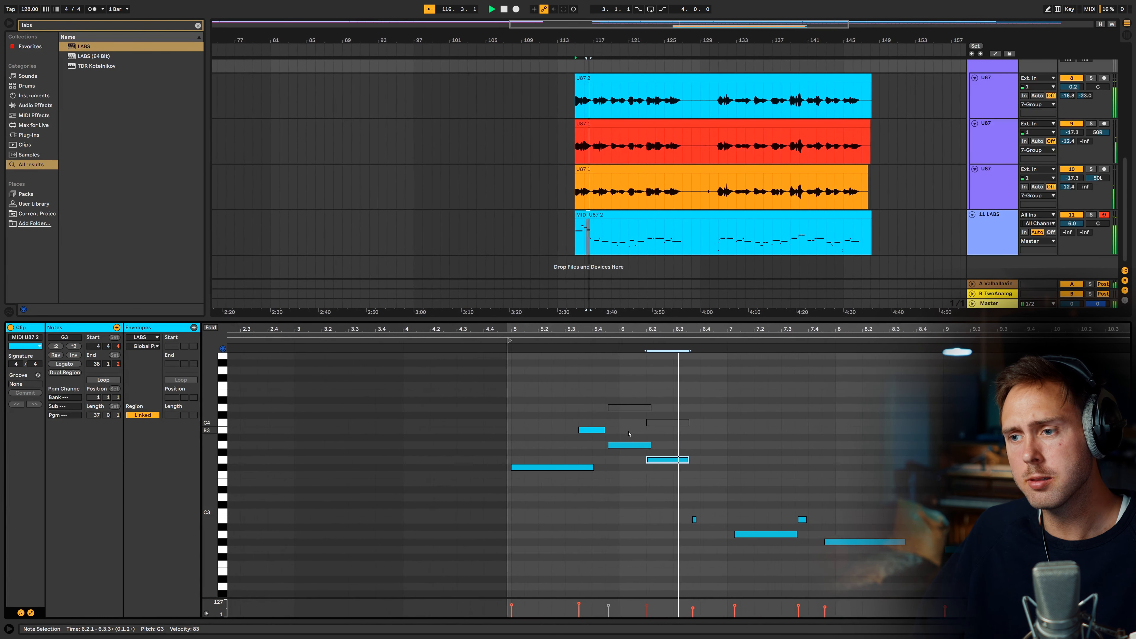
Step: Add a short E3 note from 6.4.1 to 6.4.3, delete the short B2 note, and shift the G3 note later to lead into the E3
{"action": "double_click", "coordinate": [676, 512]}
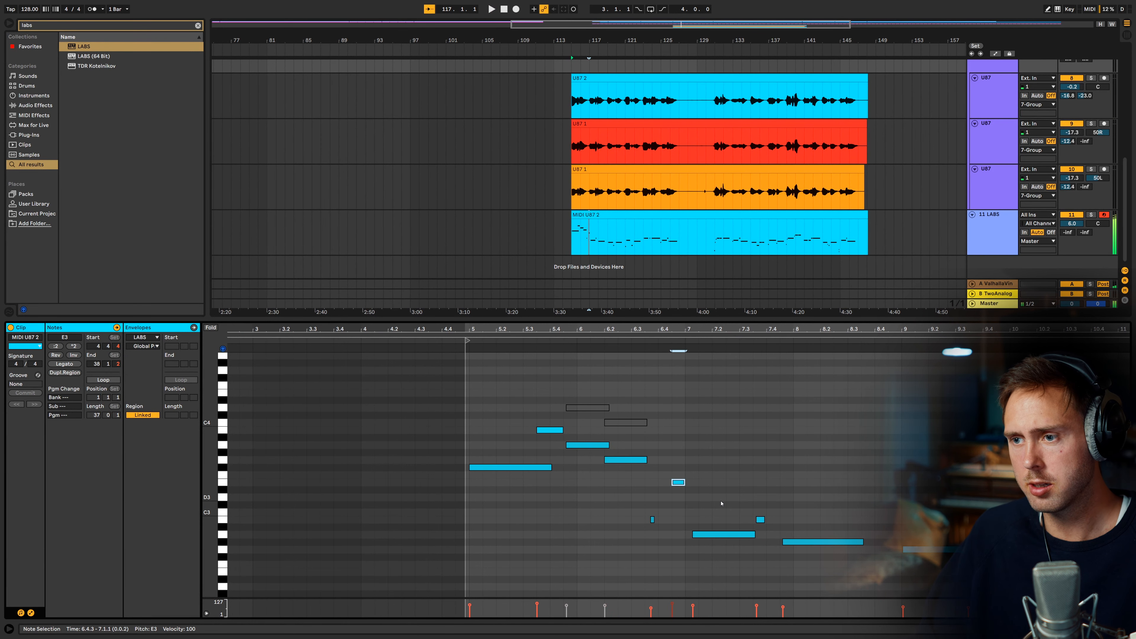
{"action": "key", "text": "space"}
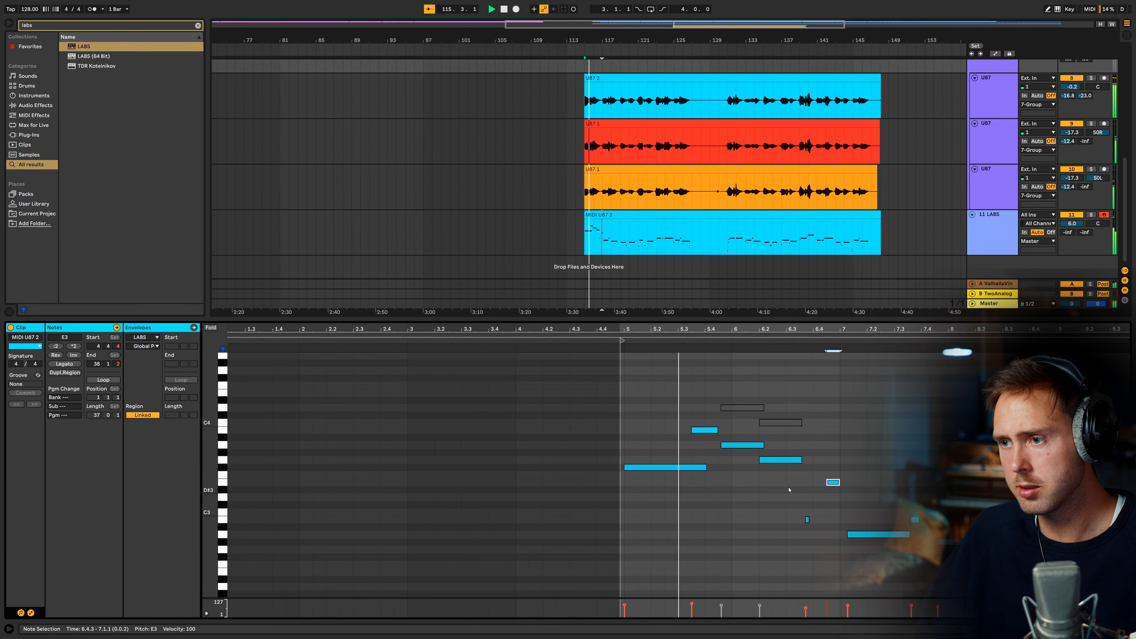
{"action": "key", "text": "ctrl+u"}
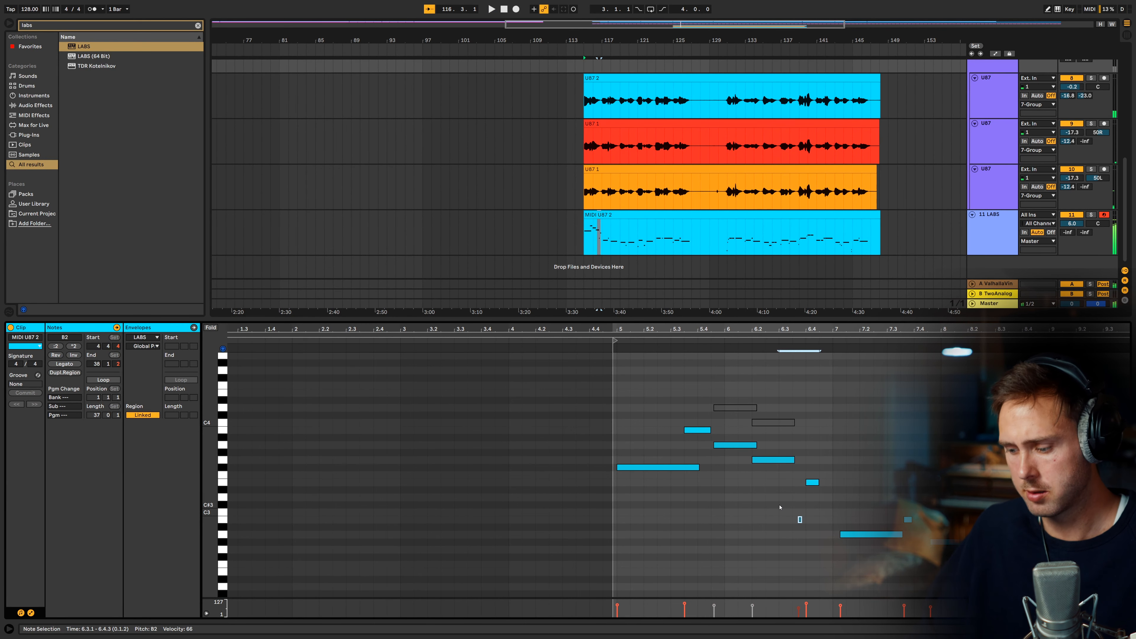
{"action": "left_click", "coordinate": [660, 461]}
{"action": "key", "text": "space"}
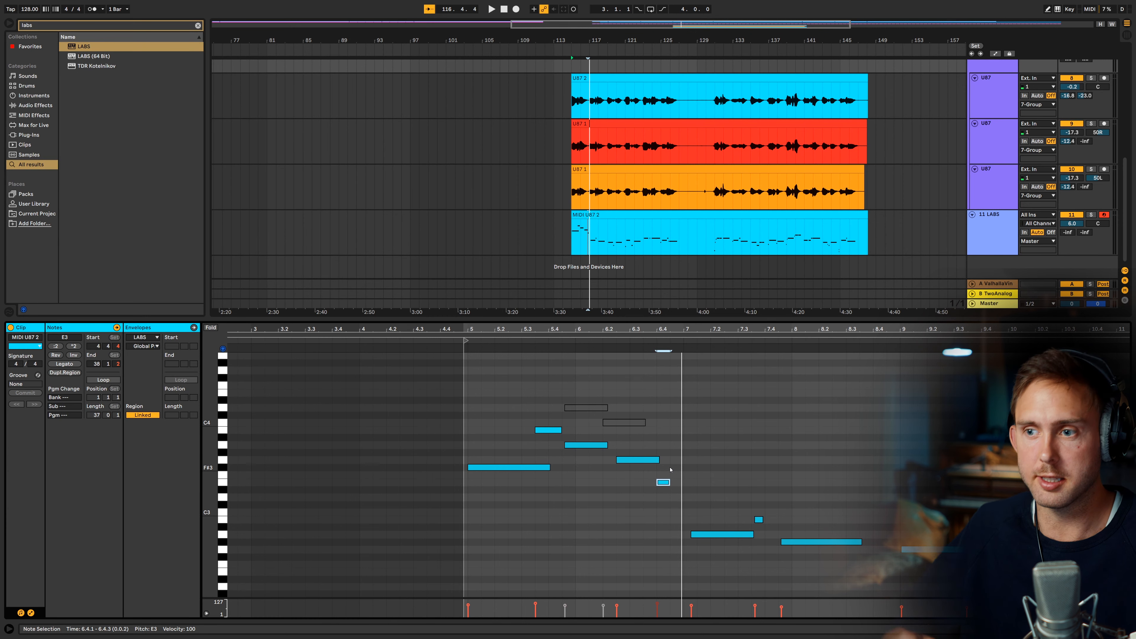
{"action": "key", "text": "space"}
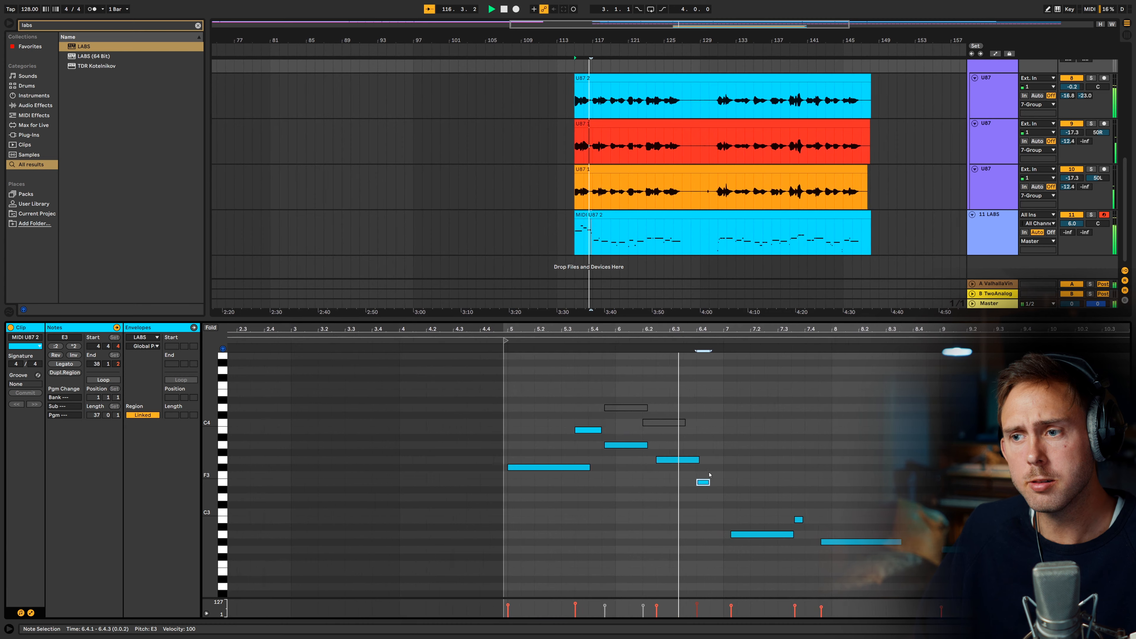
Step: Transpose the long note from 7.1.2 to 7.3.3 up to F#3 and play it against the vocals
{"action": "key", "text": "space"}
{"action": "left_click", "coordinate": [652, 534]}
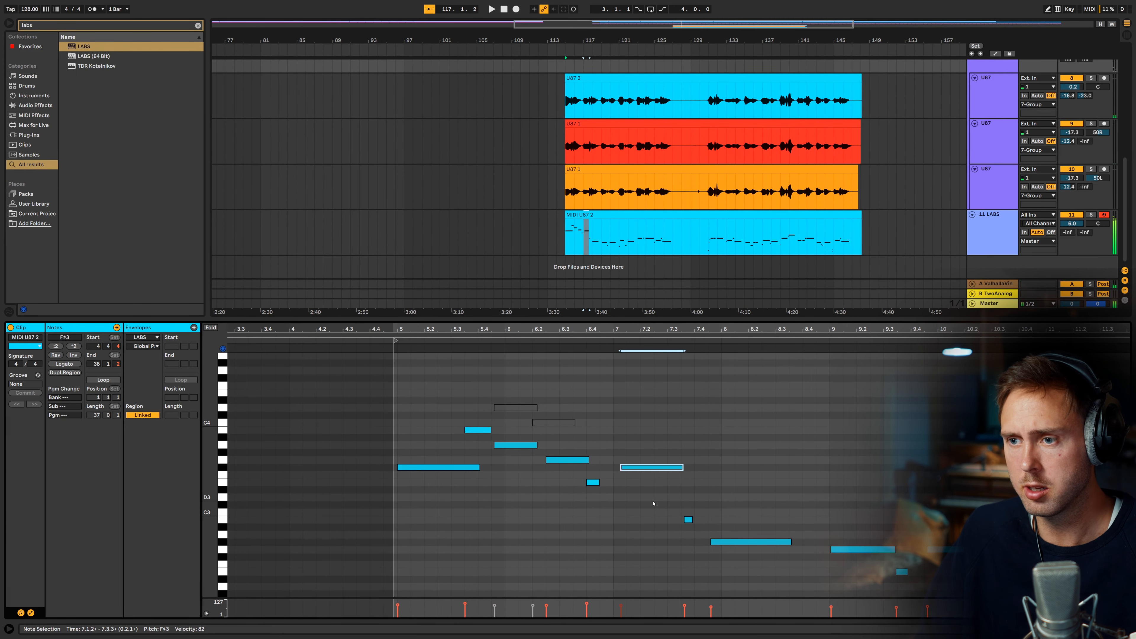
{"action": "key", "text": "space"}
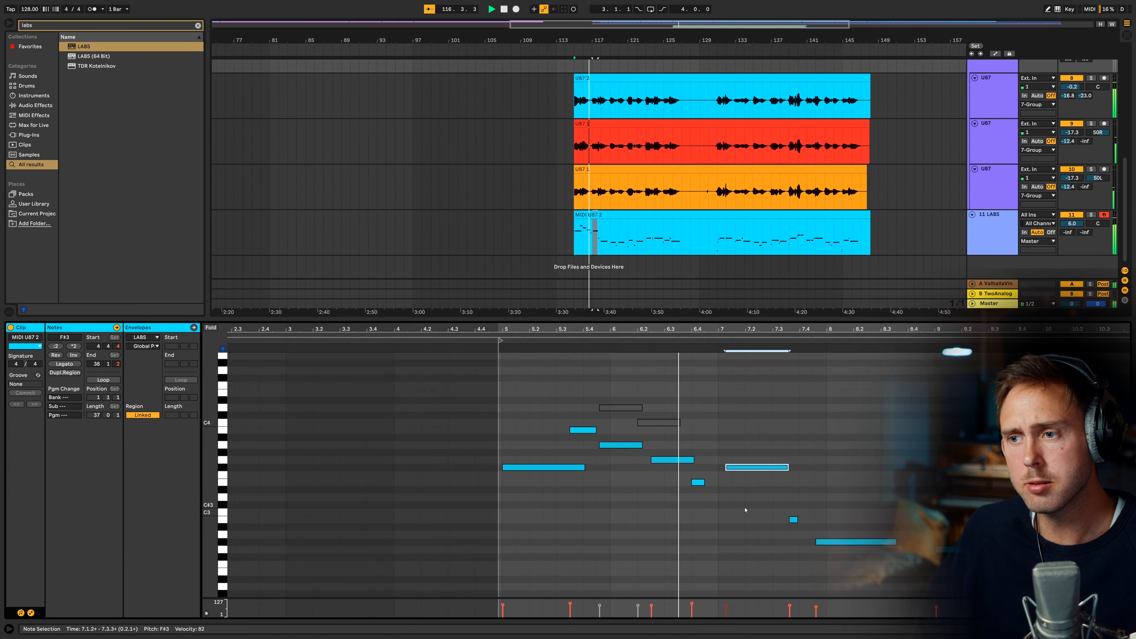
Step: Deactivate the long F#3 note at 7.1.2, raise the short note at 6.4.1 to B3, and audition the phrase against the vocals
{"action": "key", "text": "space"}
{"action": "left_click", "coordinate": [674, 491]}
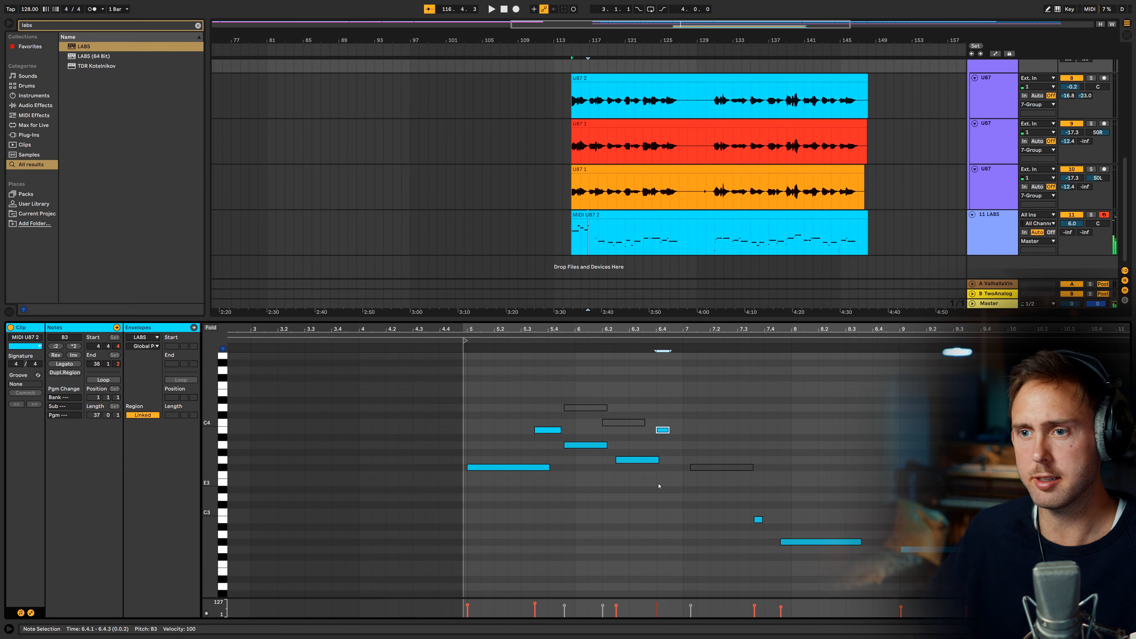
{"action": "key", "text": "space"}
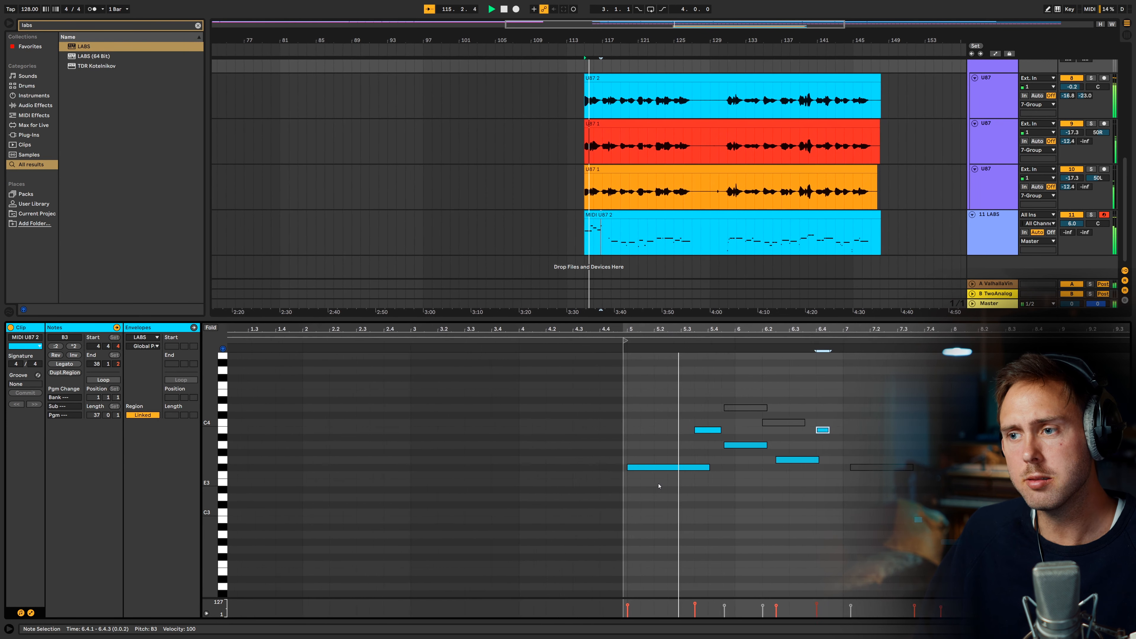
{"action": "key", "text": "Up"}
{"action": "key", "text": "Up"}
{"action": "key", "text": "Up"}
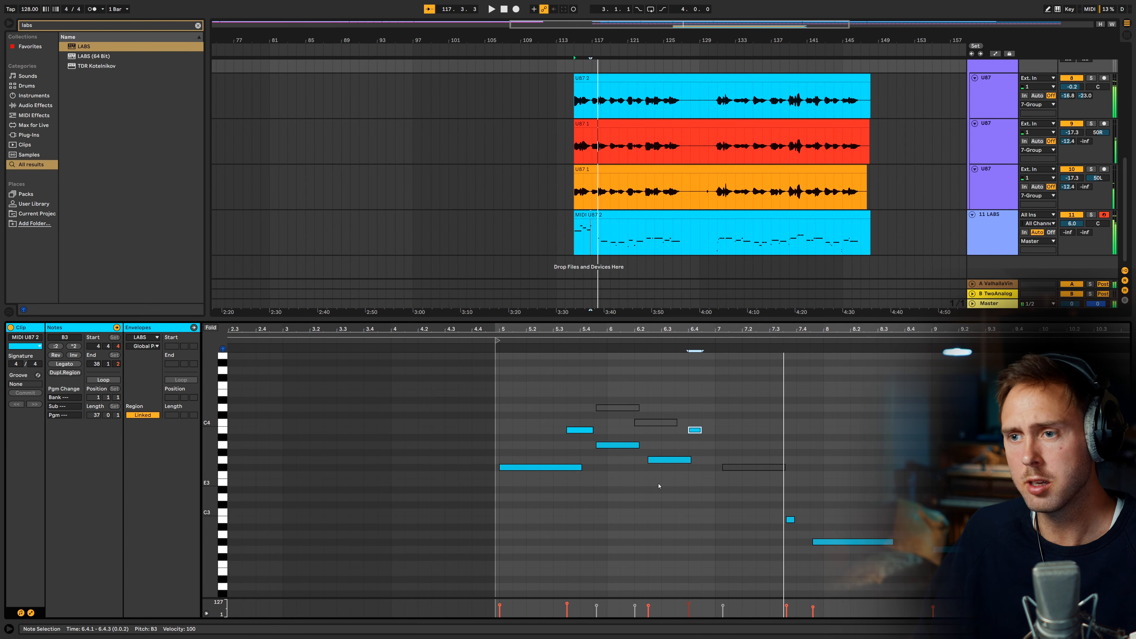
{"action": "key", "text": "Up"}
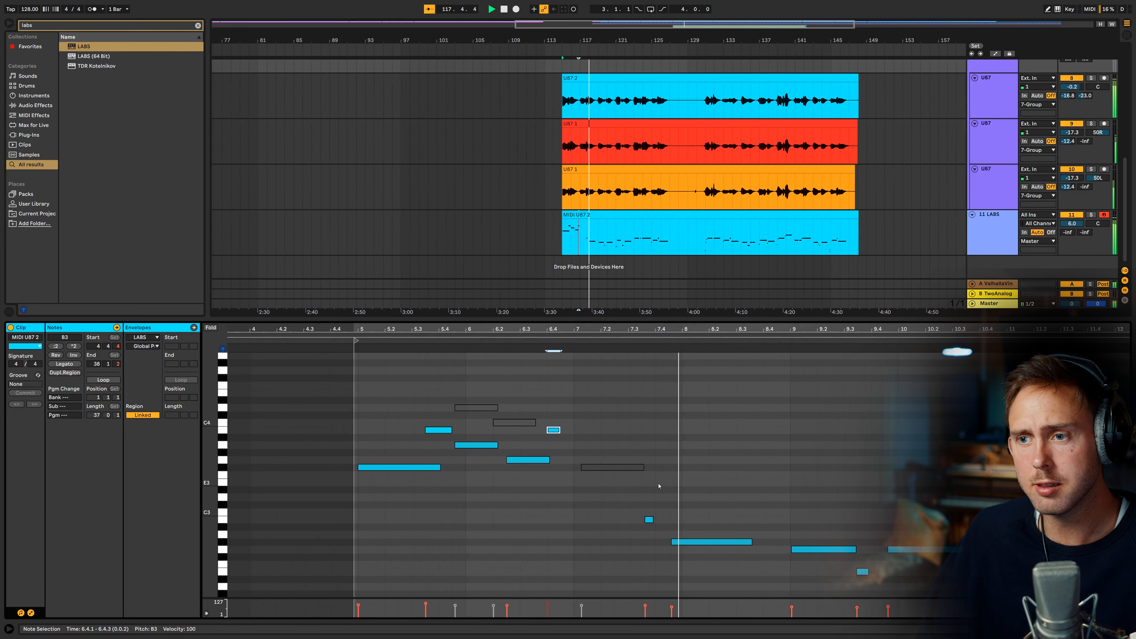
{"action": "key", "text": "space"}
{"action": "left_click", "coordinate": [584, 487]}
{"action": "left_click_drag", "start_coordinate": [589, 498], "coordinate": [562, 438]}
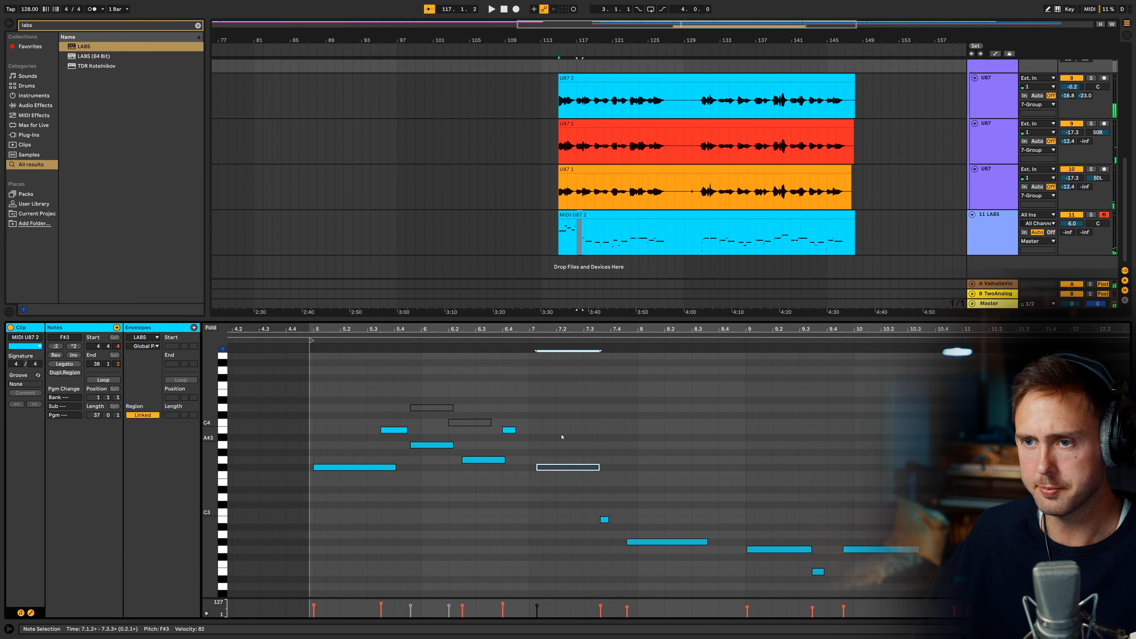
{"action": "key", "text": "space"}
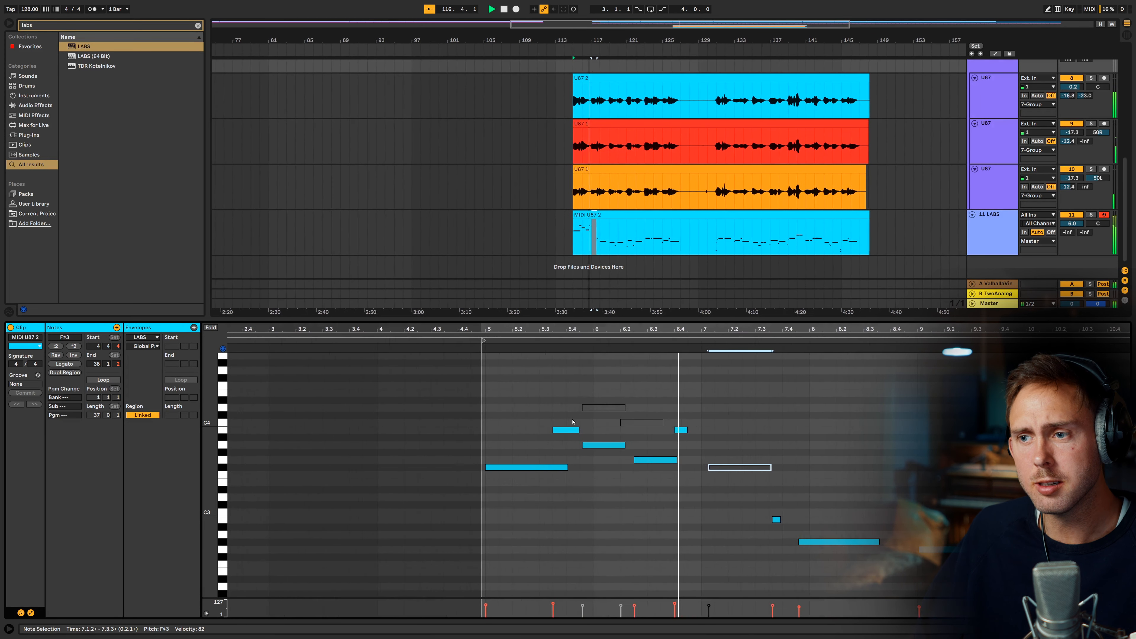
{"action": "key", "text": "space"}
Step: Try D4 and D3 in place of B3 for the short note at 6.4.1
{"action": "left_click", "coordinate": [657, 430]}
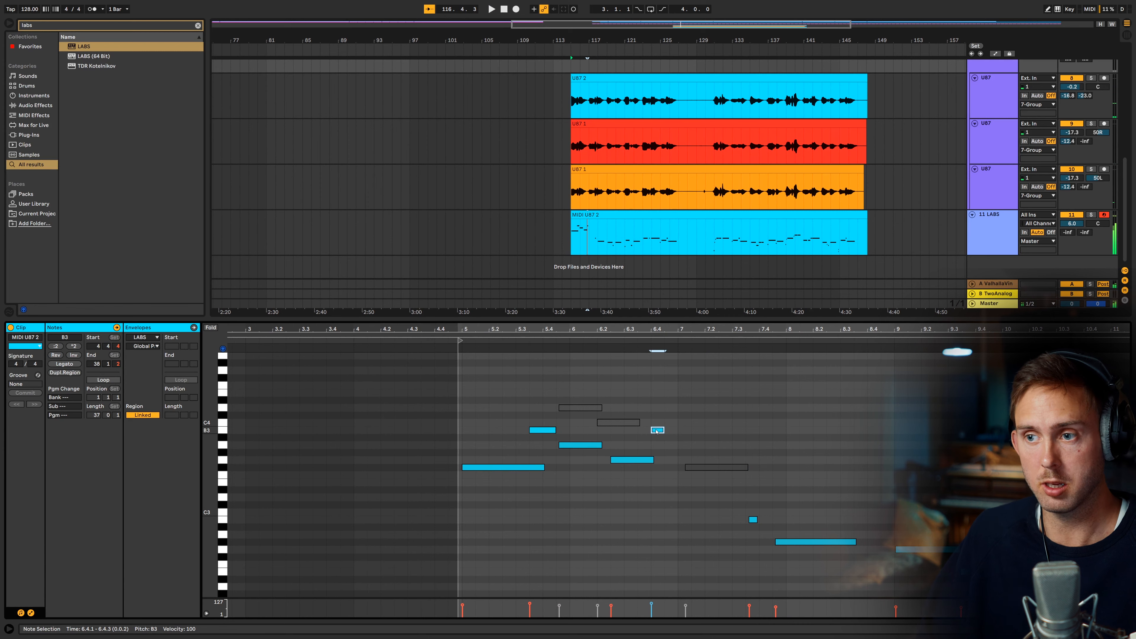
{"action": "key", "text": "space"}
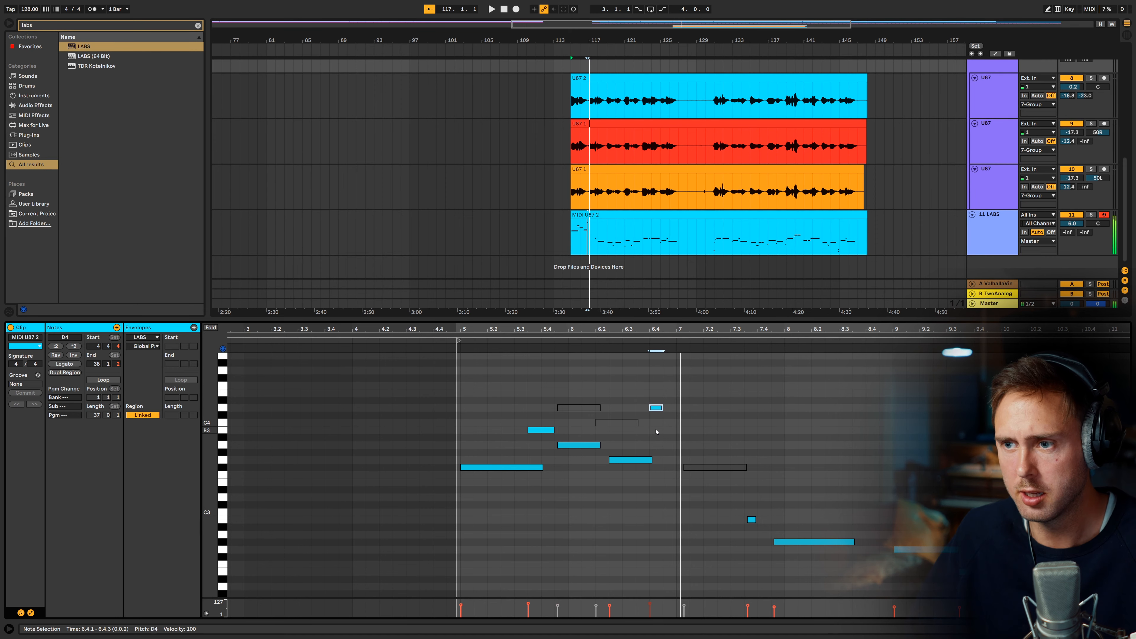
{"action": "key", "text": "space"}
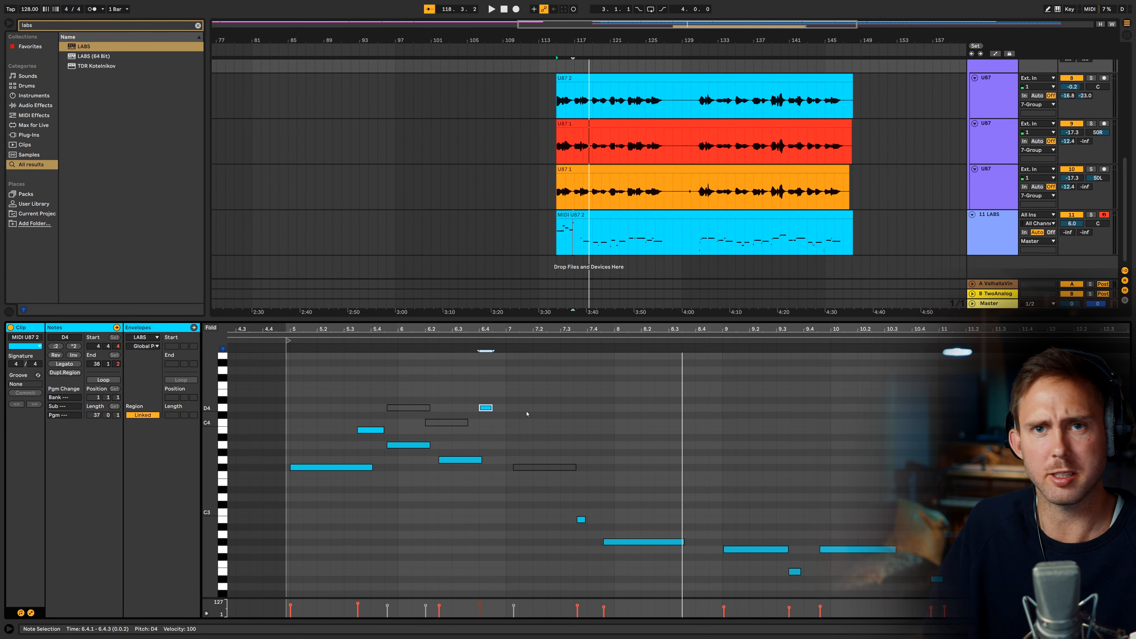
{"action": "key", "text": "space"}
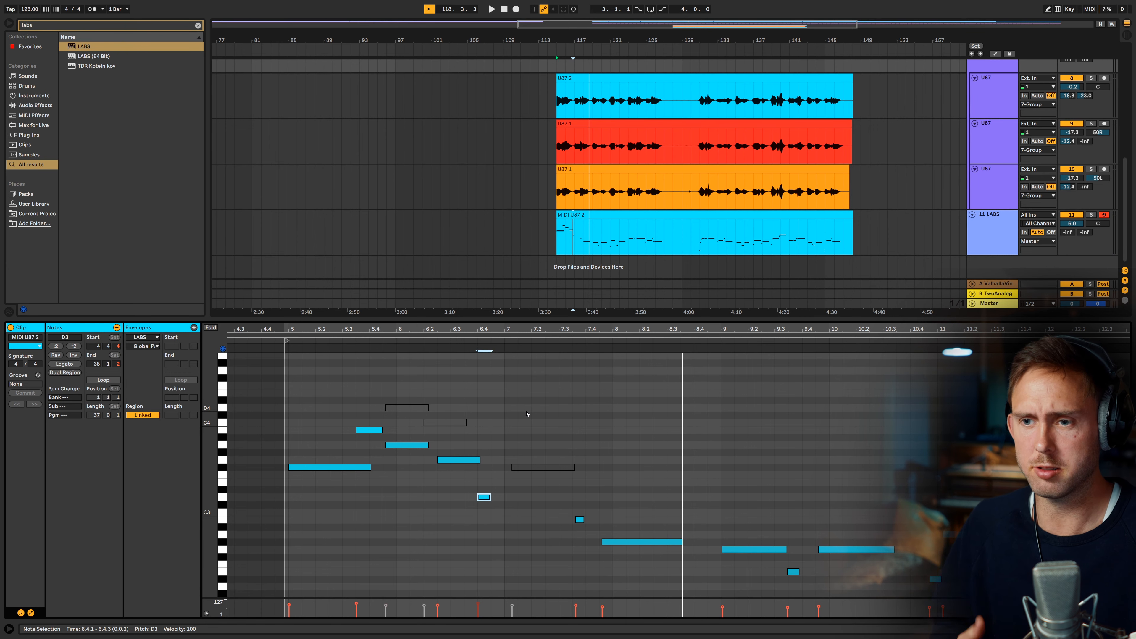
{"action": "key", "text": "space"}
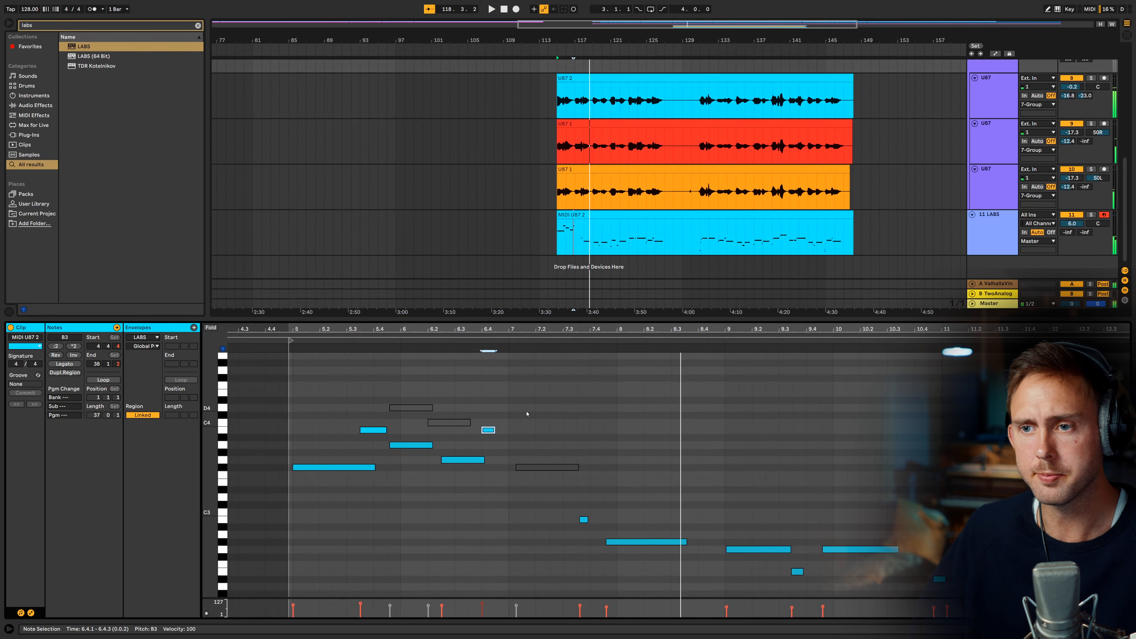
Step: Replay the harmony phrase from bar 5 against the vocals to judge the notes so far
{"action": "scroll", "coordinate": [435, 455], "scroll_direction": "up", "scroll_amount": 1}
{"action": "key", "text": "space"}
{"action": "left_click_drag", "start_coordinate": [365, 490], "coordinate": [356, 443]}
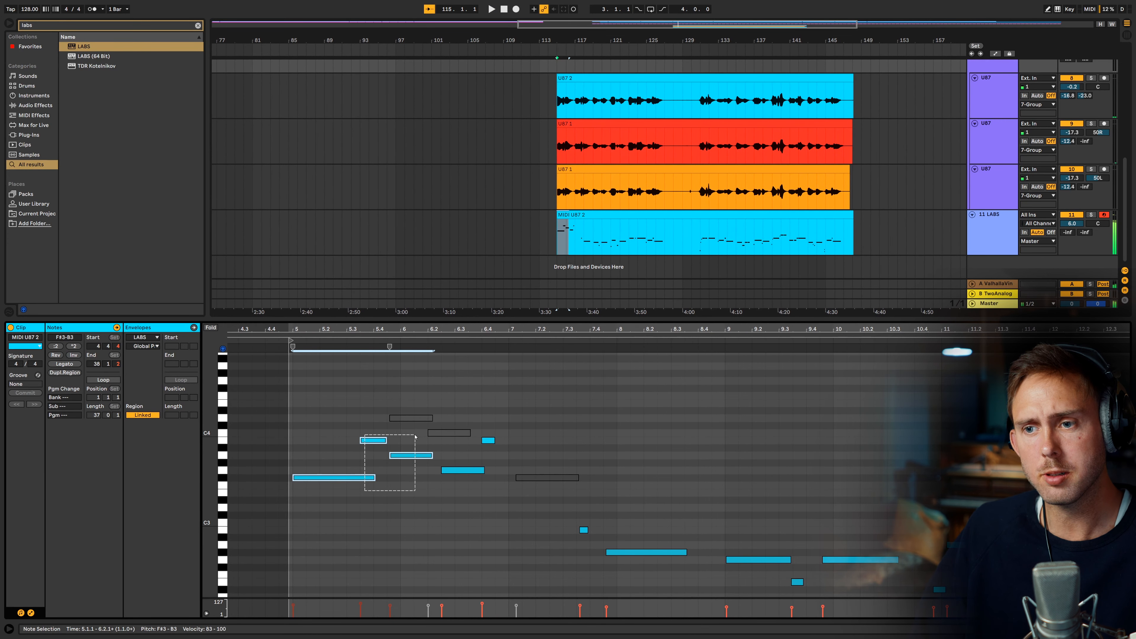
{"action": "left_click", "coordinate": [519, 434]}
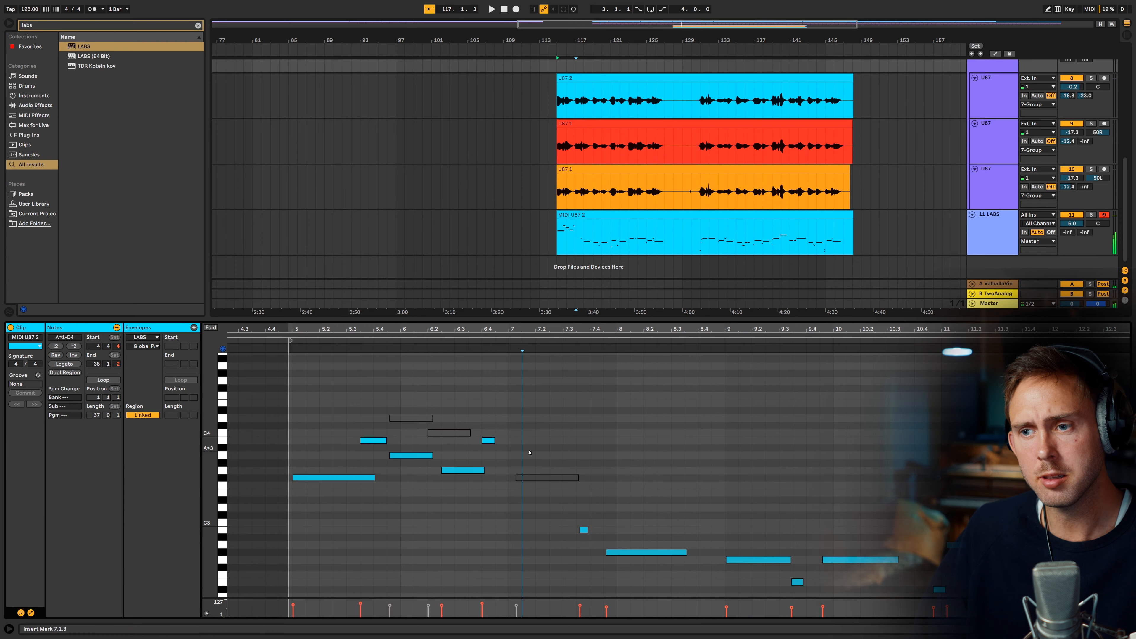
{"action": "key", "text": "space"}
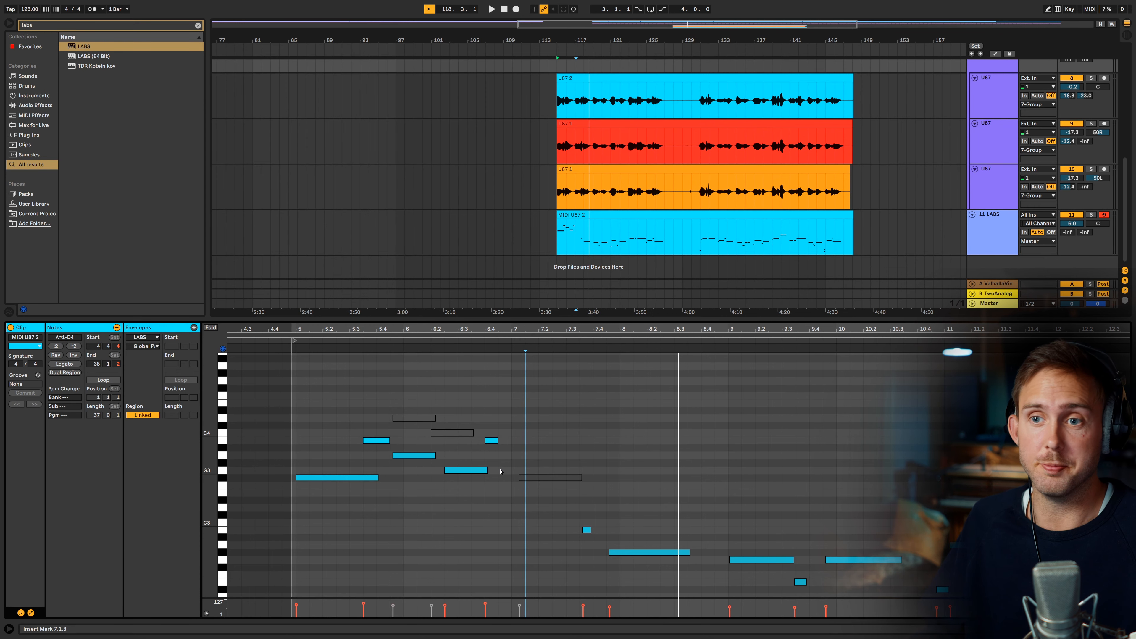
{"action": "key", "text": "space"}
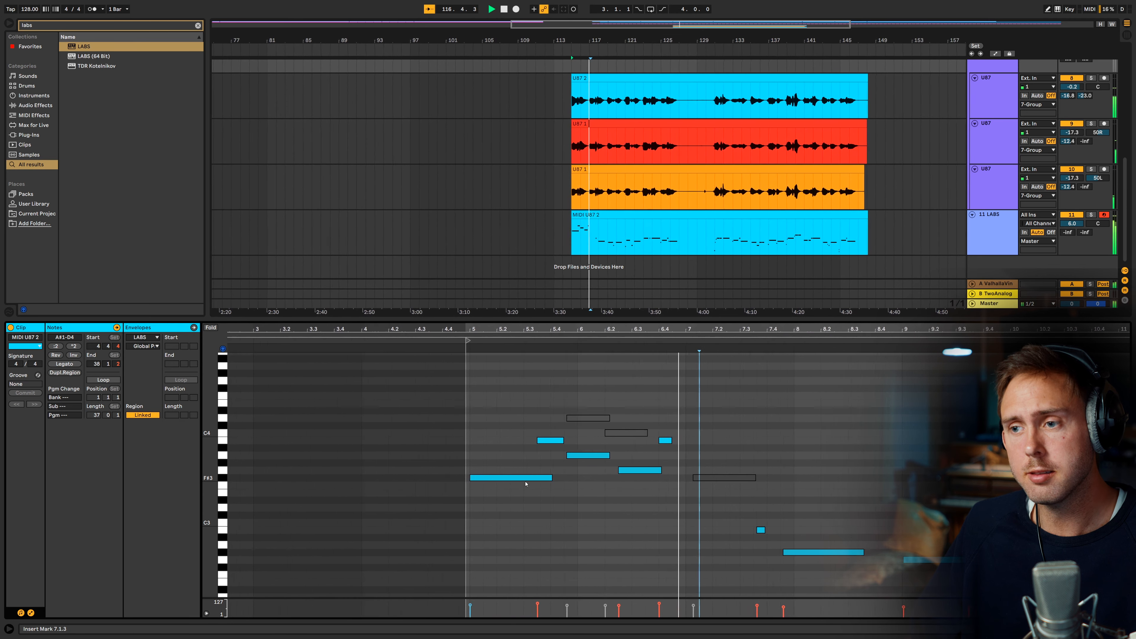
Step: Reactivate the long F#3 note, start it at 7.1.1, and set its pitch to D4 after auditioning C#4 and E3
{"action": "left_click", "coordinate": [675, 478]}
{"action": "key", "text": "space"}
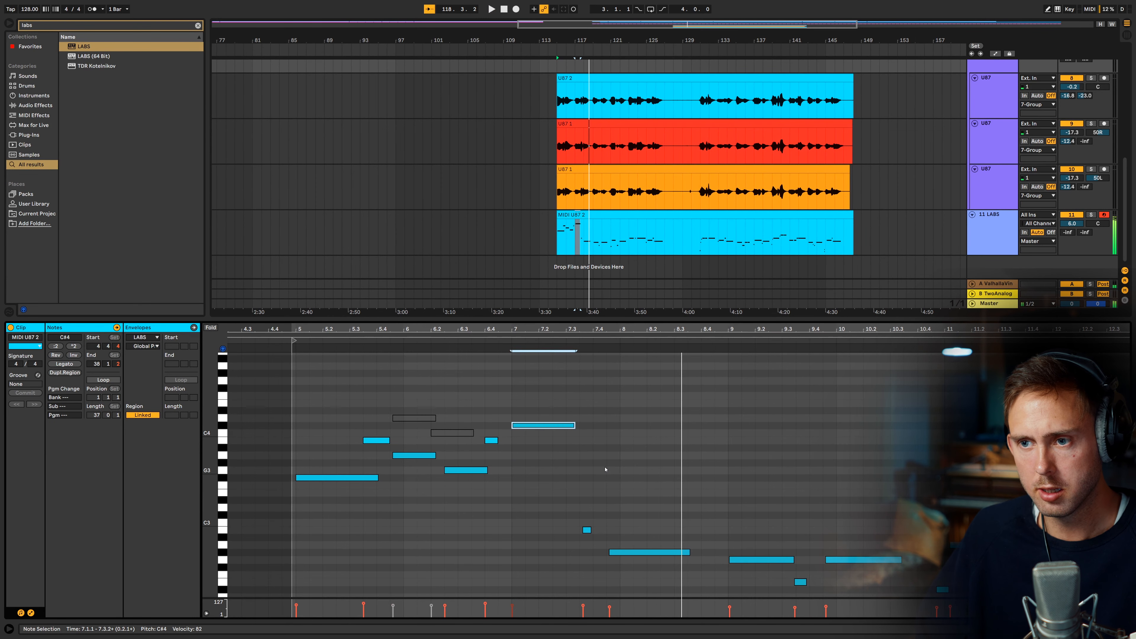
{"action": "key", "text": "Up"}
{"action": "key", "text": "space"}
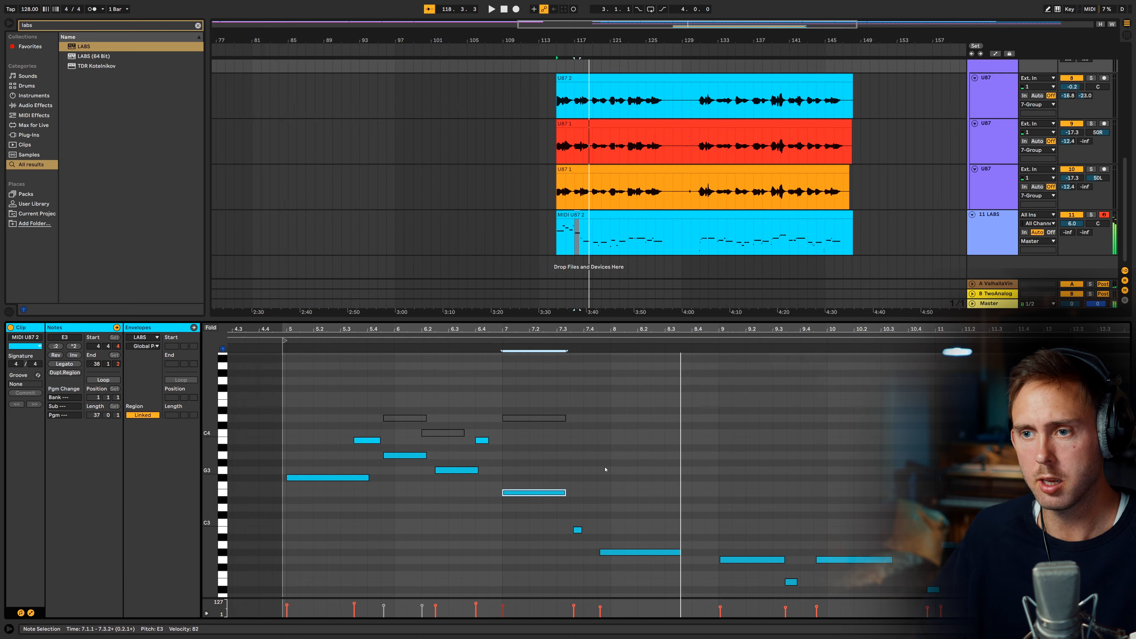
{"action": "key", "text": "space"}
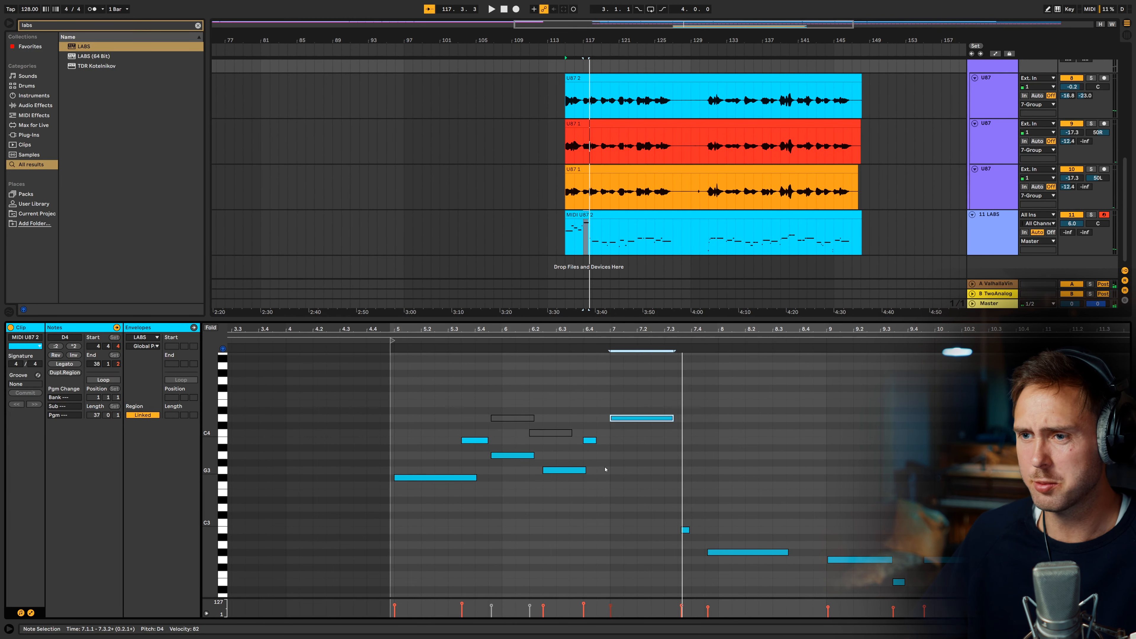
Step: Raise the short note at 7.3.3 to D4, and transpose the long note starting at 7.4.3 up to B3 and deactivate it
{"action": "left_click", "coordinate": [685, 530]}
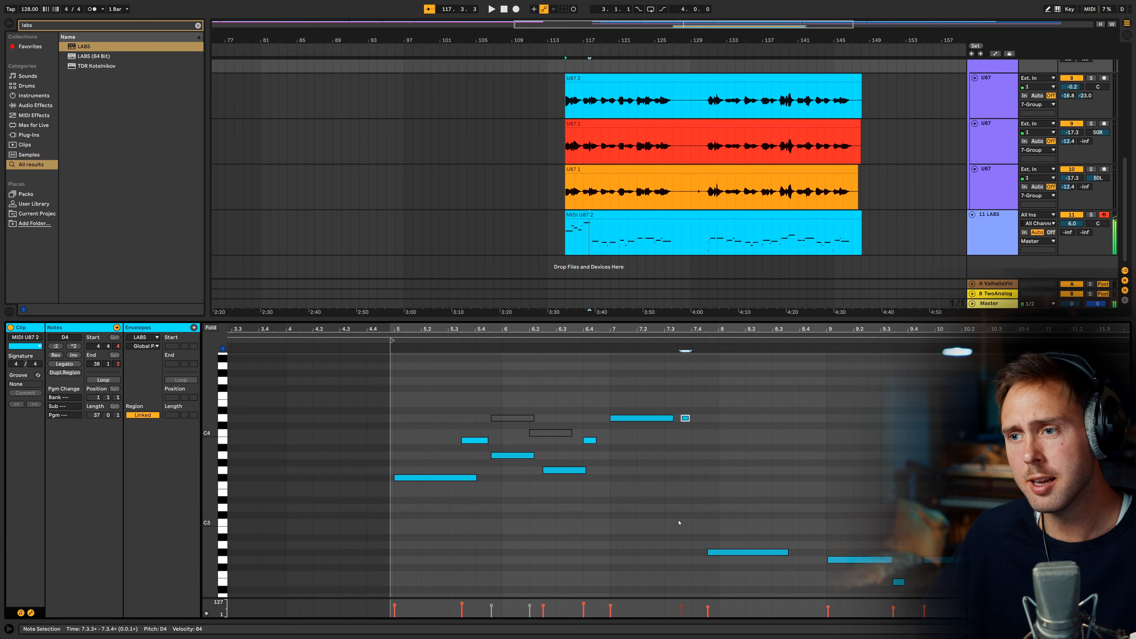
{"action": "left_click", "coordinate": [742, 552]}
{"action": "key", "text": "Up"}
{"action": "key", "text": "Up"}
{"action": "key", "text": "Up"}
{"action": "key", "text": "Up"}
{"action": "key", "text": "Up"}
{"action": "key", "text": "Up"}
{"action": "key", "text": "Up"}
{"action": "key", "text": "Up"}
{"action": "key", "text": "Up"}
{"action": "key", "text": "Up"}
{"action": "key", "text": "Up"}
{"action": "key", "text": "Up"}
{"action": "key", "text": "Up"}
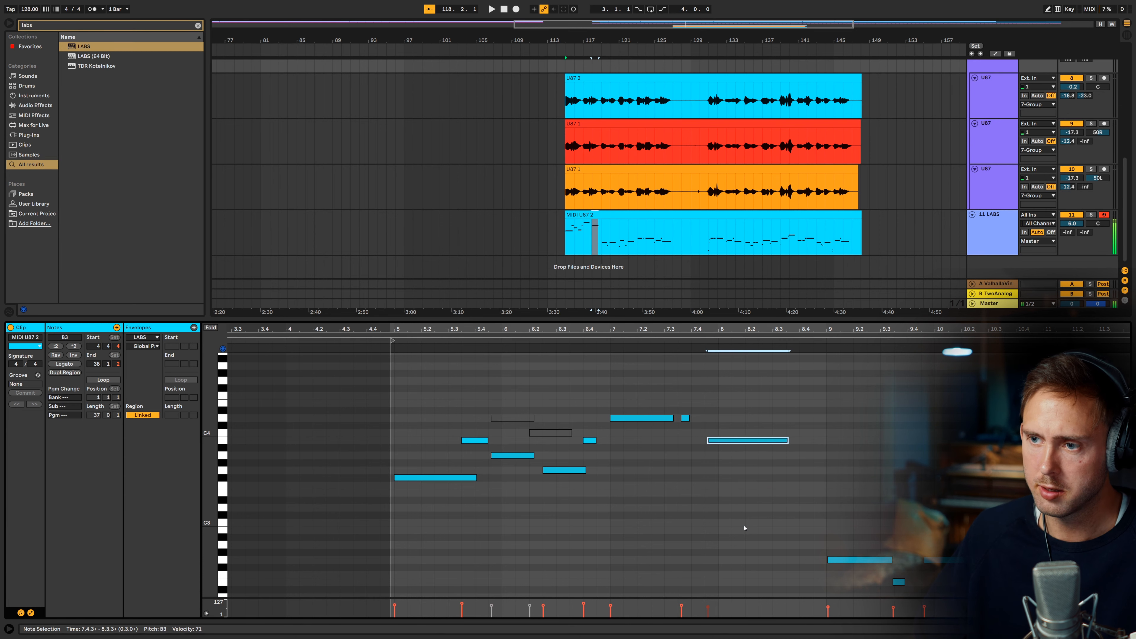
{"action": "key", "text": "0"}
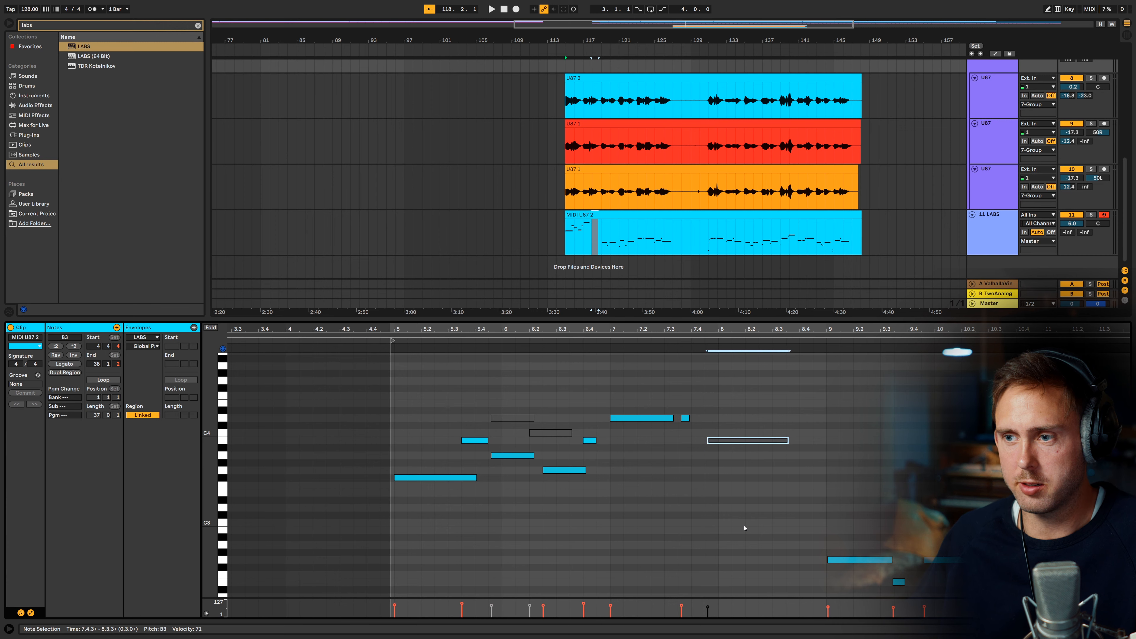
Step: Select the gap from 7.4.1 to 7.4.3 and play the phrase around it against the vocals
{"action": "scroll", "coordinate": [716, 473], "scroll_direction": "up", "scroll_amount": 1}
{"action": "left_click", "coordinate": [703, 451]}
{"action": "key", "text": "space"}
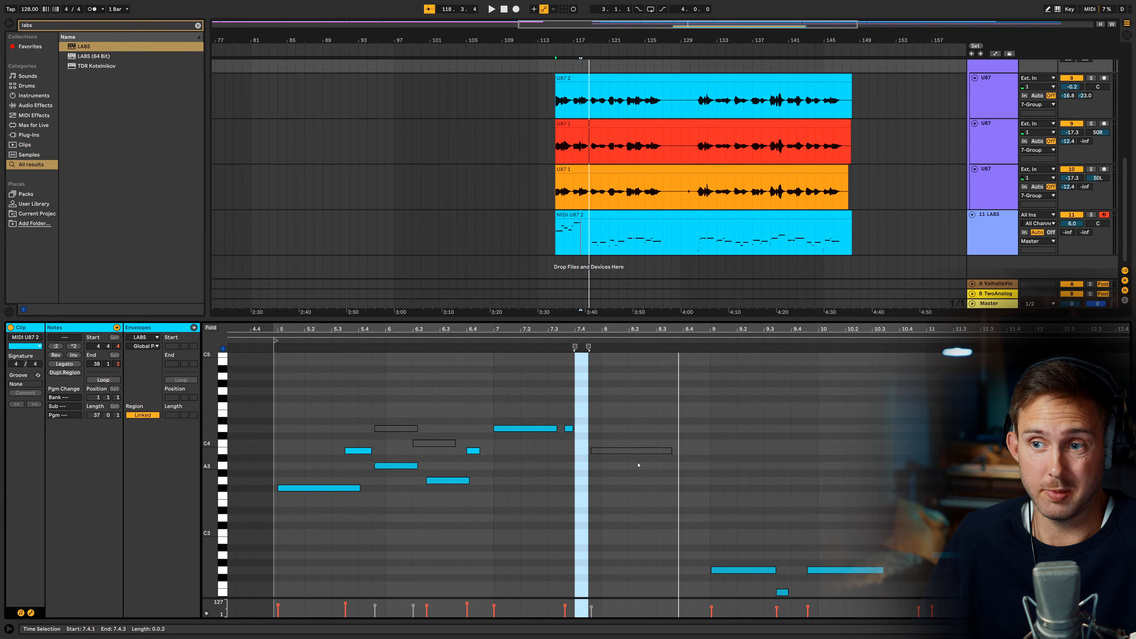
{"action": "key", "text": "space"}
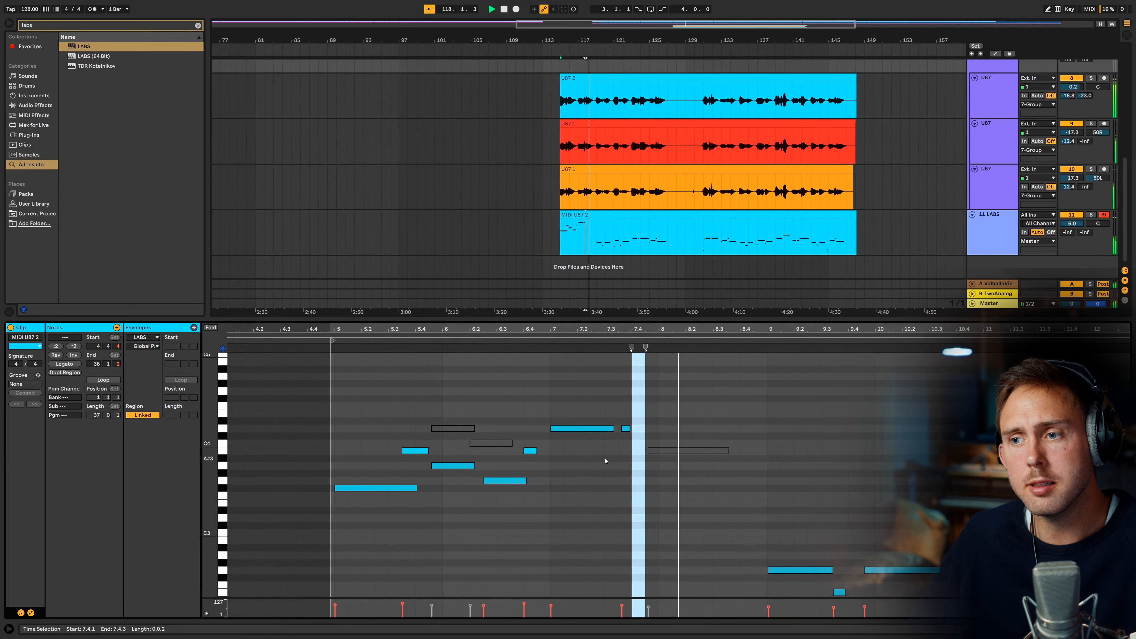
{"action": "key", "text": "space"}
Step: Raise the short note at 7.3.3 to F#4 after auditioning it at E4
{"action": "left_click", "coordinate": [555, 429]}
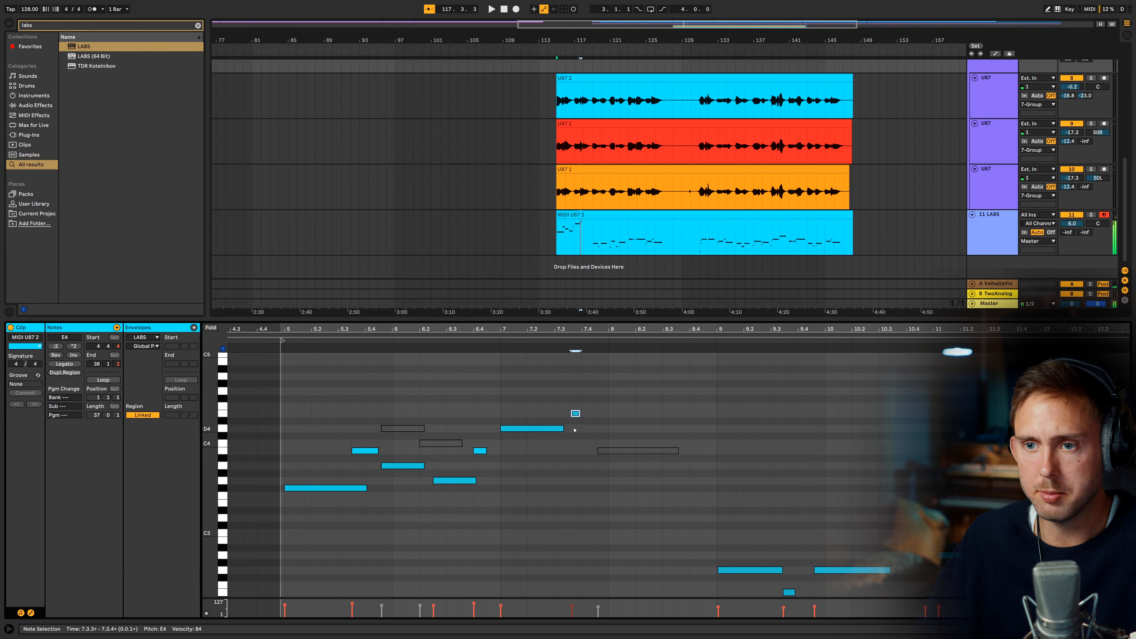
{"action": "key", "text": "space"}
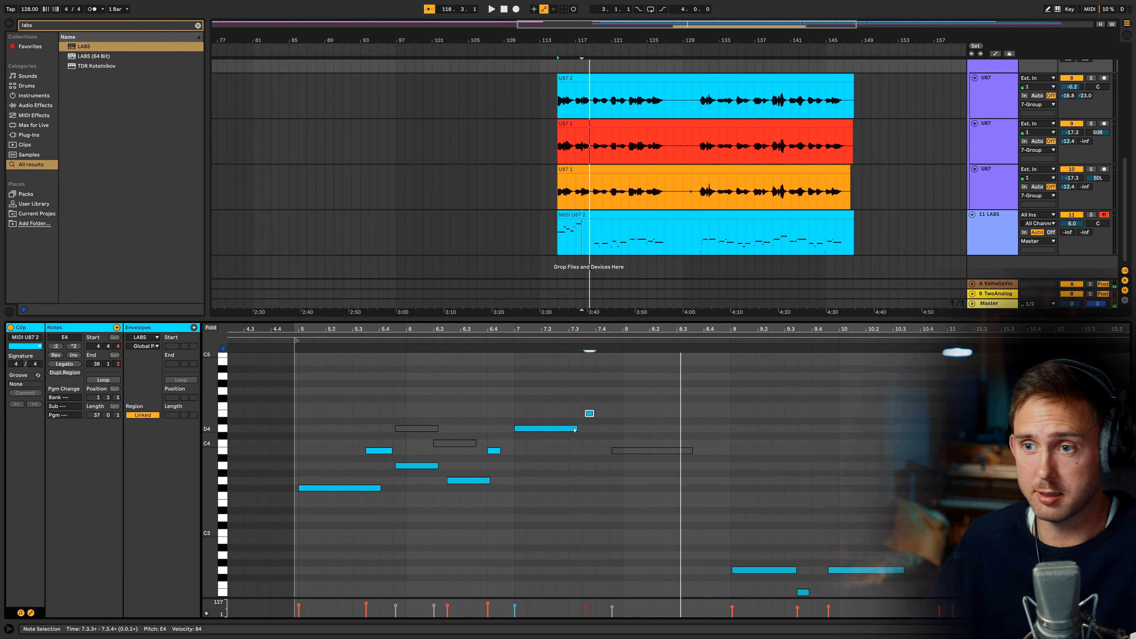
{"action": "key", "text": "space"}
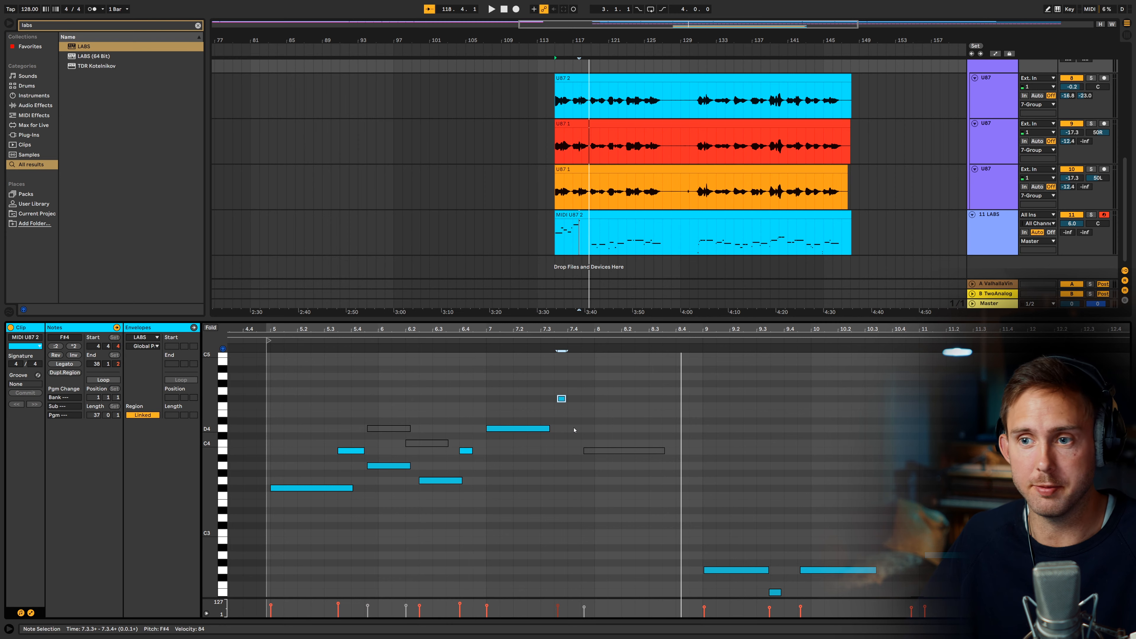
Step: Deactivate the F#4 note at 7.3.3 and audition a lower copy at A#3, G#3, A3 and G3, ending on F#3
{"action": "key", "text": "space"}
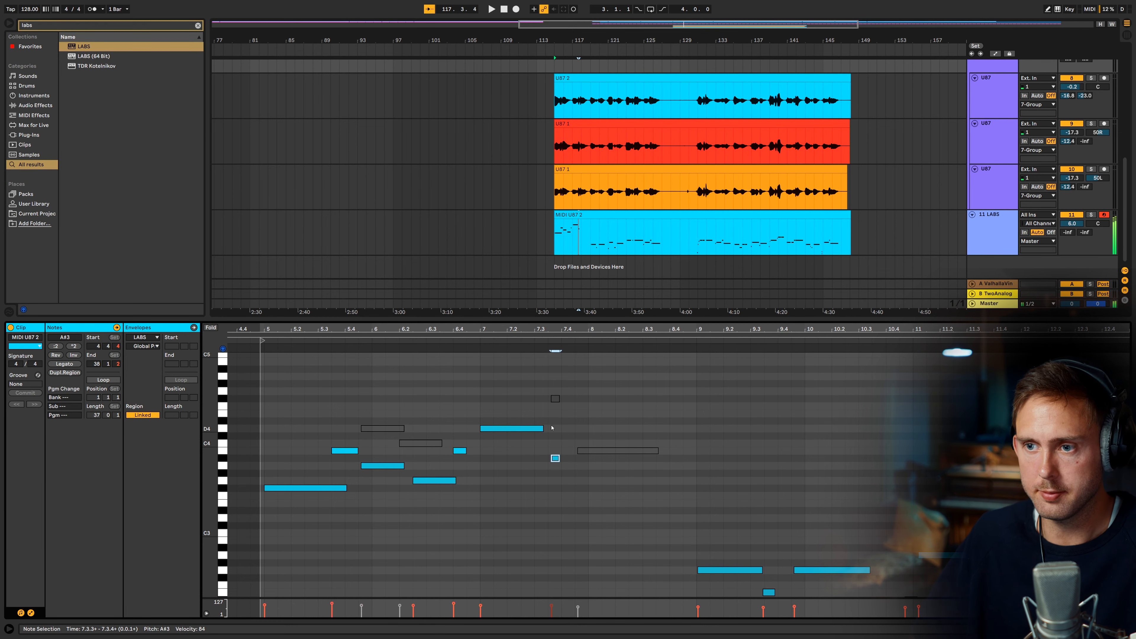
{"action": "key", "text": "space"}
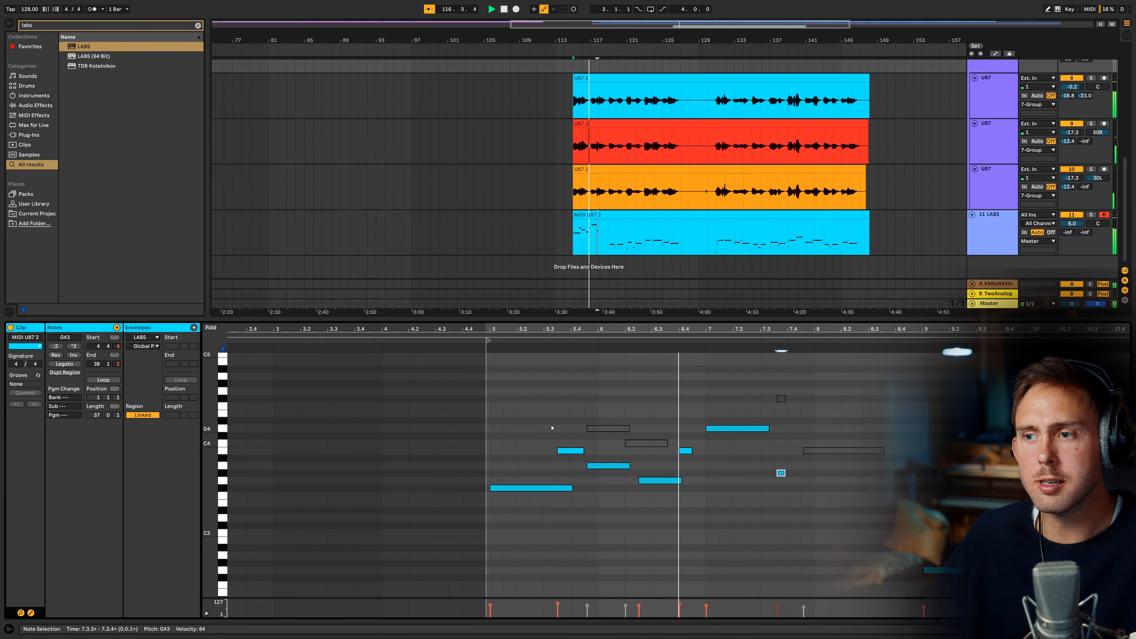
{"action": "key", "text": "Up"}
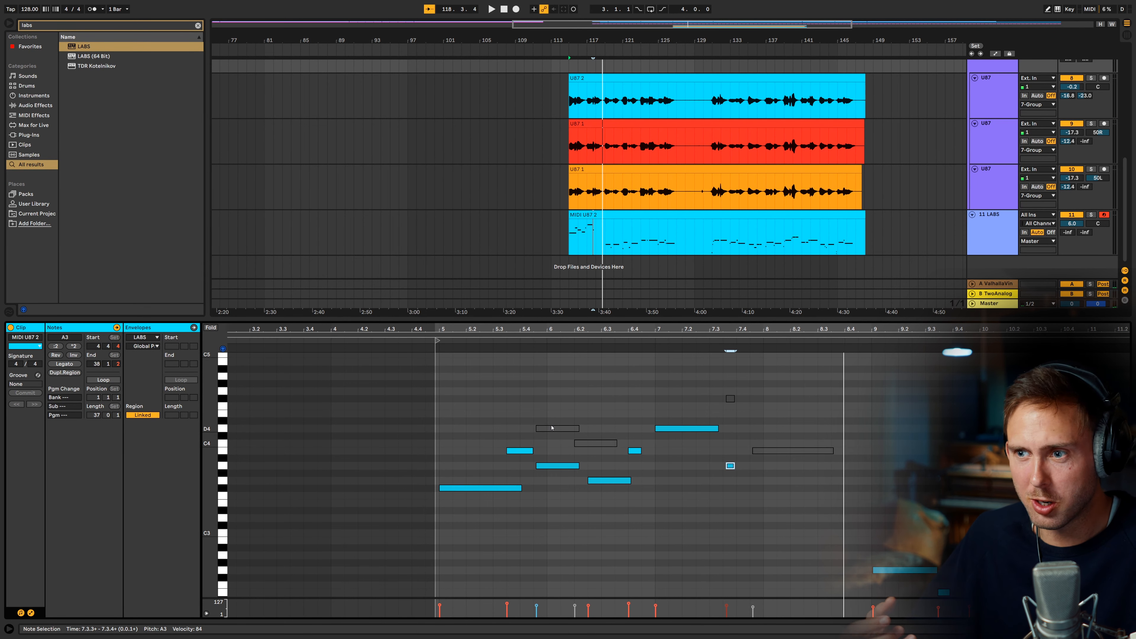
{"action": "scroll", "coordinate": [552, 428], "scroll_direction": "right", "scroll_amount": 5}
{"action": "key", "text": "Down"}
{"action": "key", "text": "Down"}
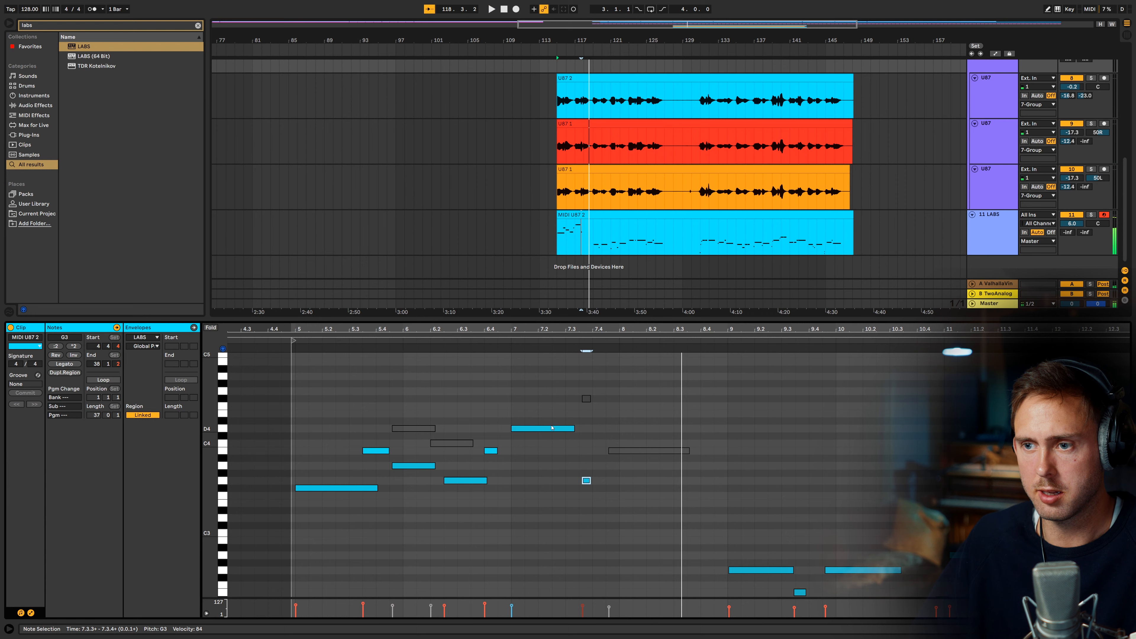
{"action": "key", "text": "Down"}
Step: At 7.3.3, deactivate the F#3 copy and reactivate F#4, then reactivate the long B3 note at 7.4.3 and play the phrase
{"action": "key", "text": "space"}
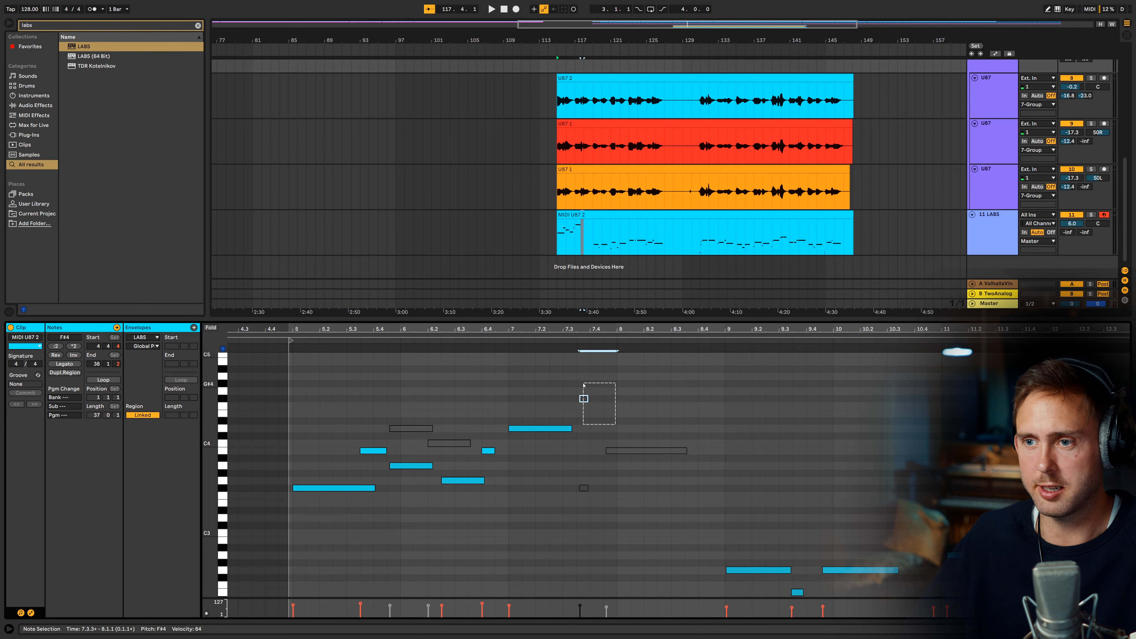
{"action": "key", "text": "space"}
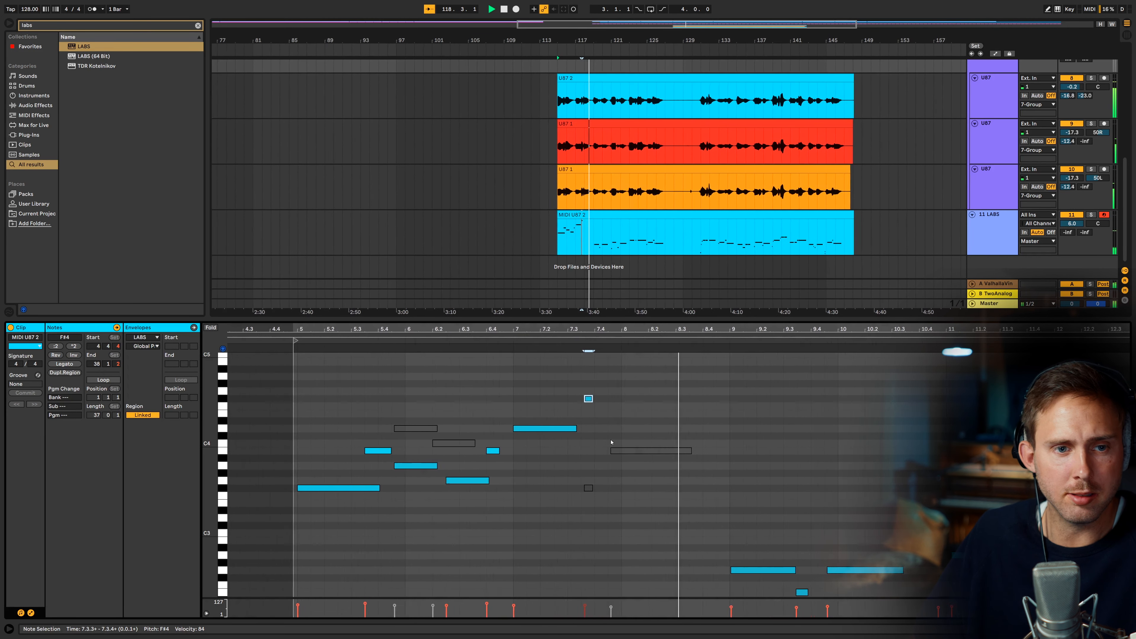
{"action": "left_click", "coordinate": [613, 450]}
{"action": "key", "text": "space"}
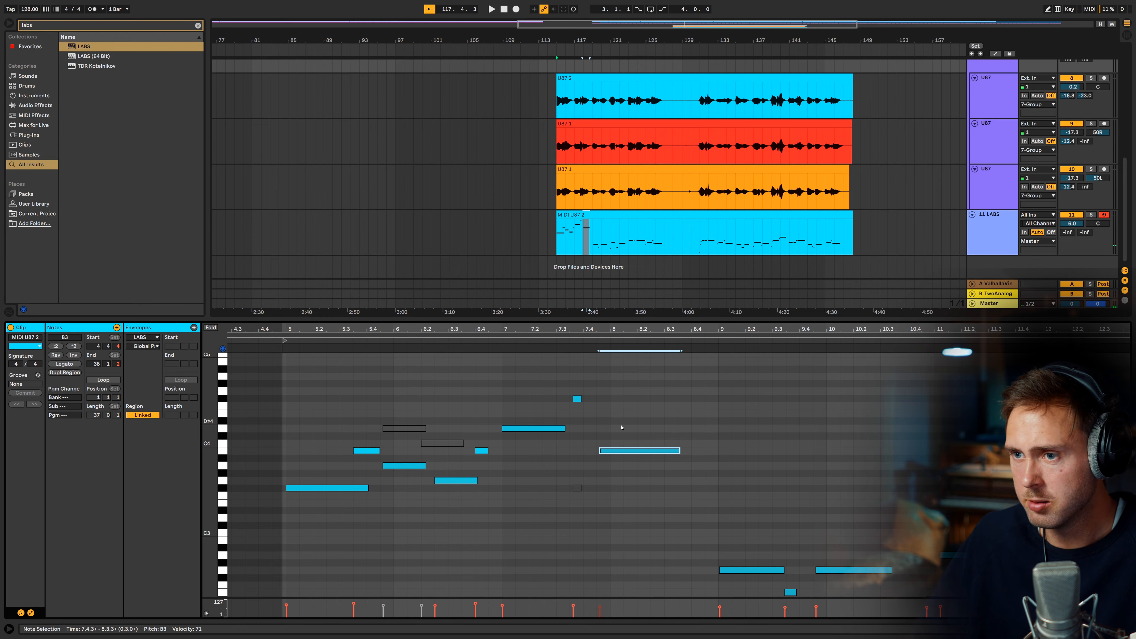
{"action": "key", "text": "space"}
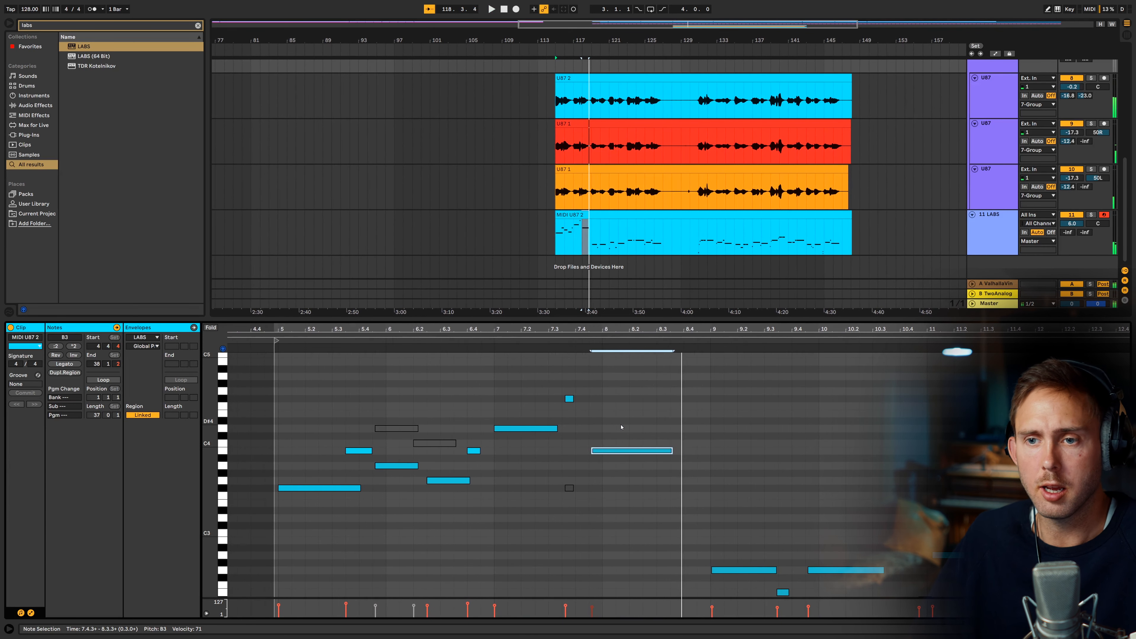
{"action": "key", "text": "space"}
Step: Try C#4 in place of B3 for the long note at 7.4.3, then delete the C#4 note and keep B3
{"action": "key", "text": "space"}
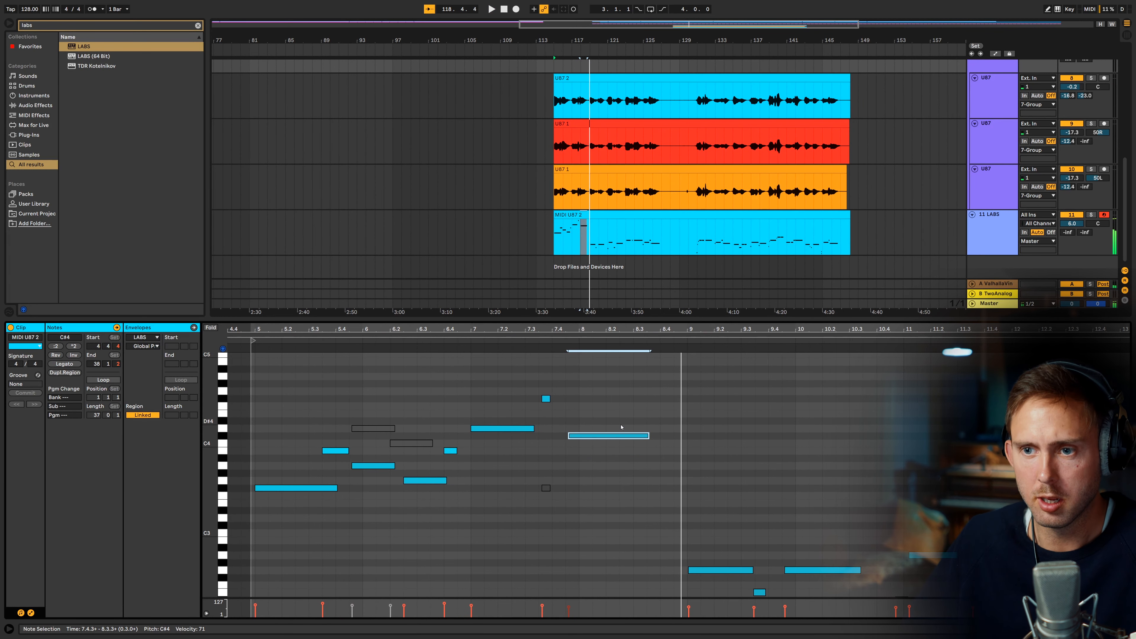
{"action": "key", "text": "space"}
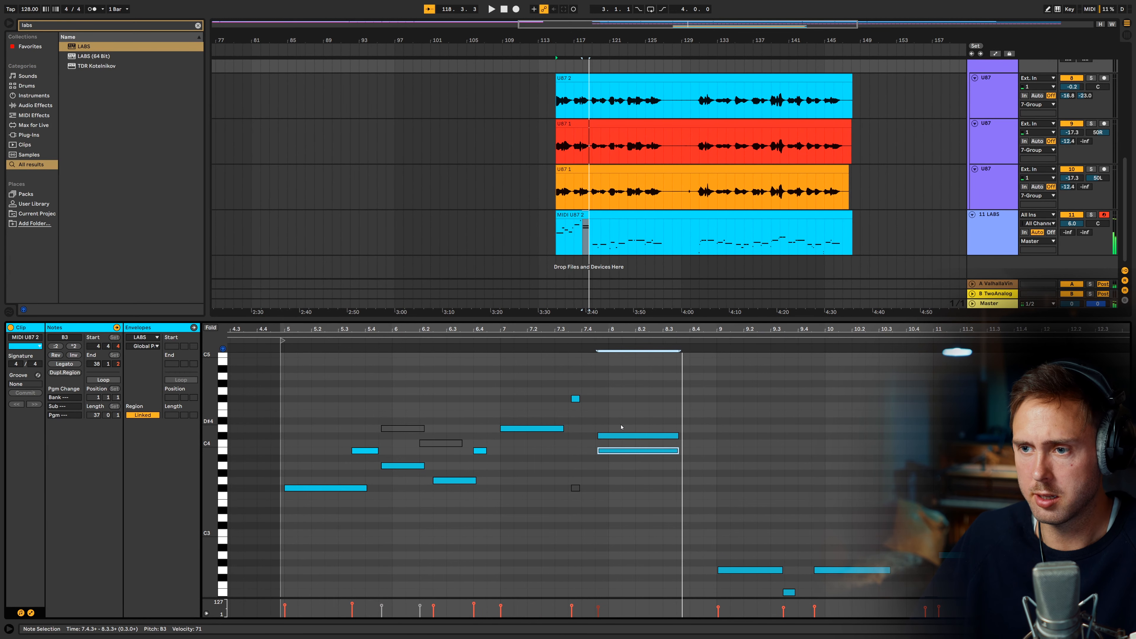
{"action": "key", "text": "Delete"}
{"action": "key", "text": "space"}
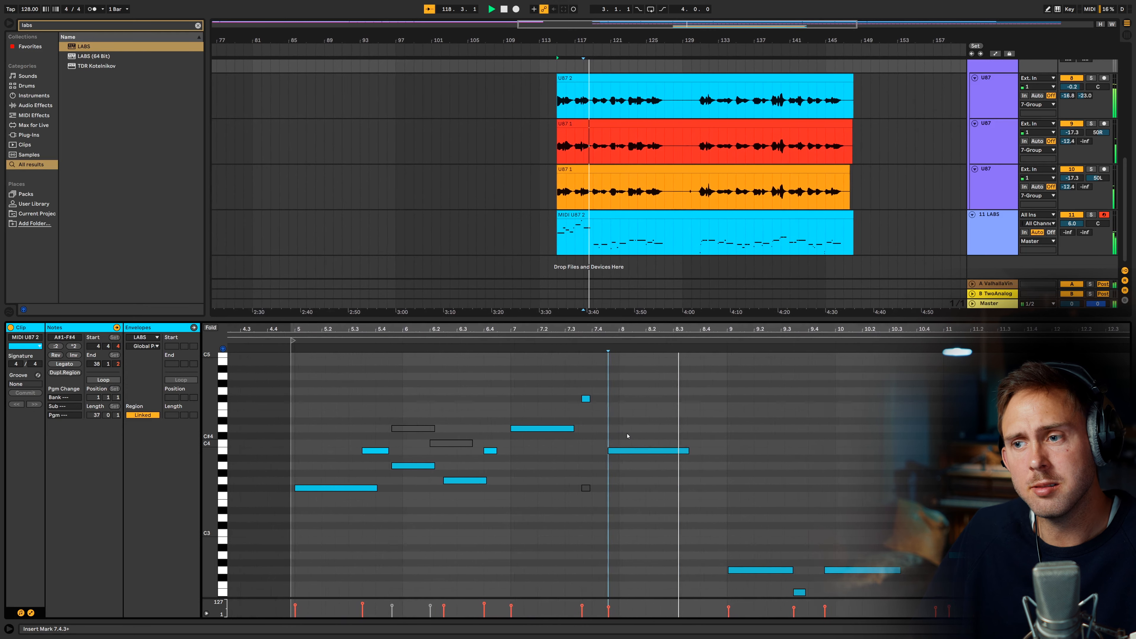
Step: Extend the long note at 7.4.3 to end at 9.1.1 and settle its pitch on B3 after auditioning A3
{"action": "key", "text": "space"}
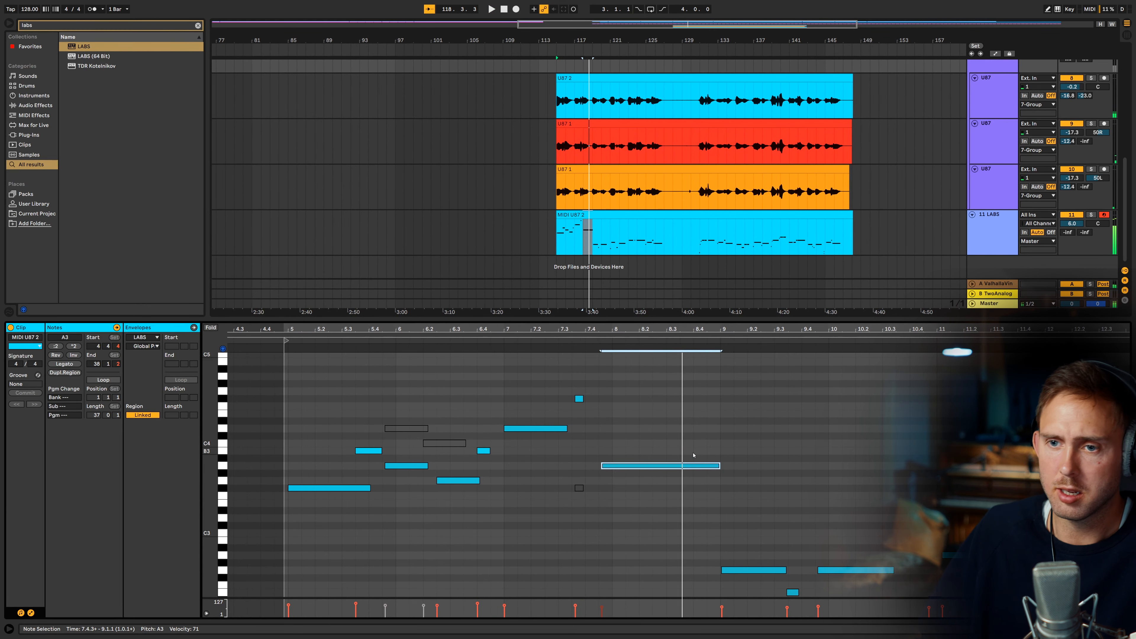
{"action": "key", "text": "space"}
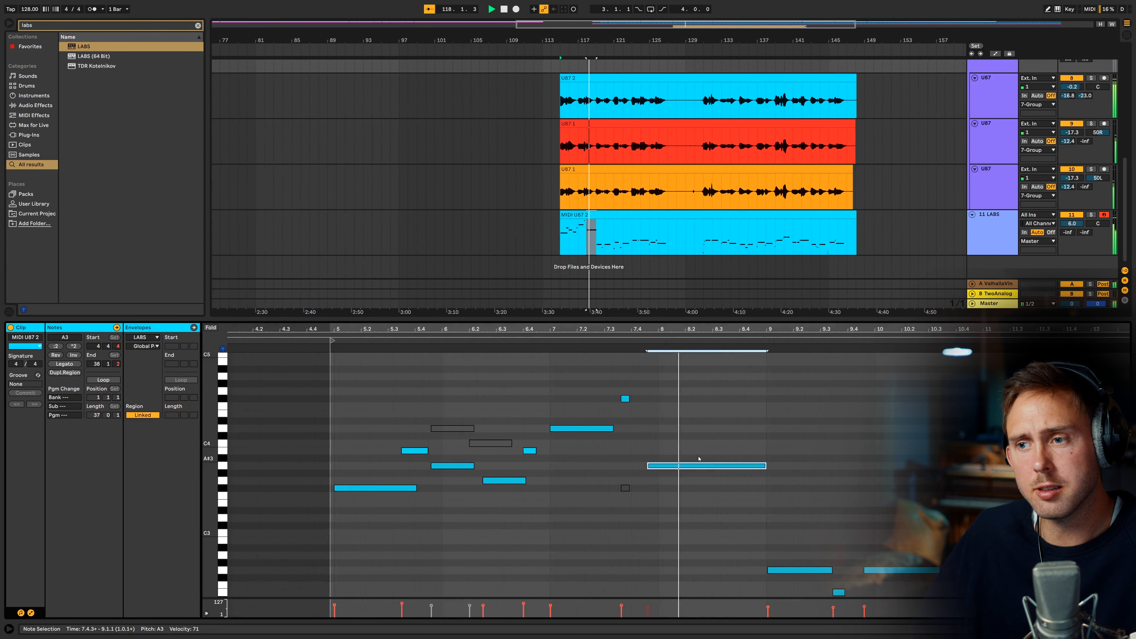
{"action": "key", "text": "Up"}
{"action": "key", "text": "Up"}
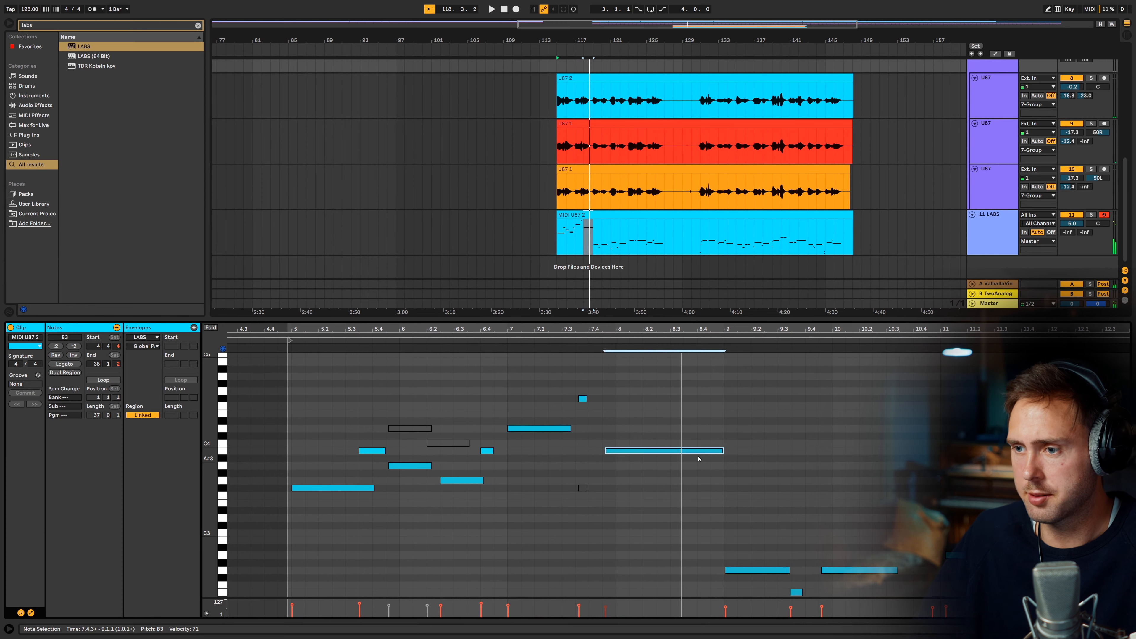
Step: Try G3 and A3 for the note at 9.1.1, playing the phrase against the vocals
{"action": "scroll", "coordinate": [738, 484], "scroll_direction": "down", "scroll_amount": 3}
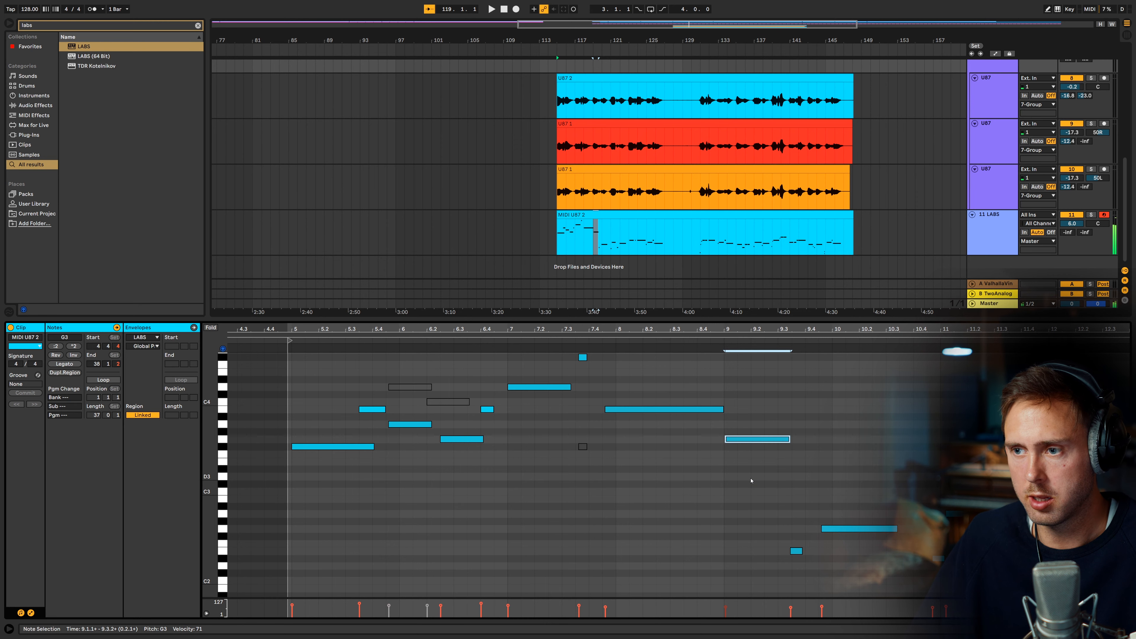
{"action": "key", "text": "space"}
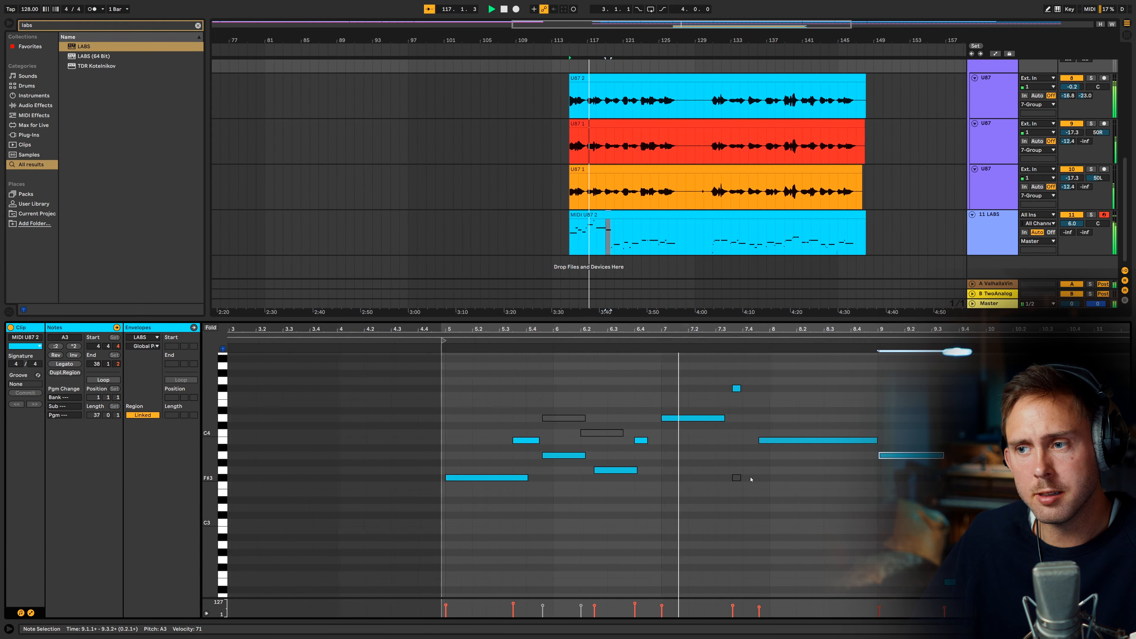
{"action": "scroll", "coordinate": [751, 479], "scroll_direction": "up", "scroll_amount": 1}
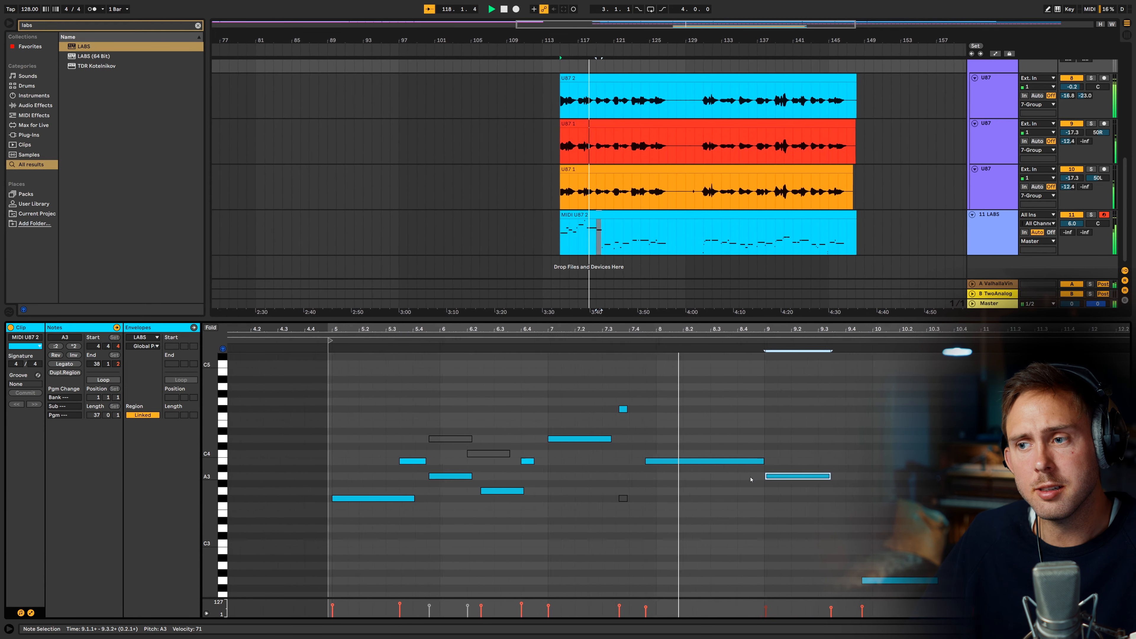
{"action": "scroll", "coordinate": [751, 480], "scroll_direction": "down", "scroll_amount": 1}
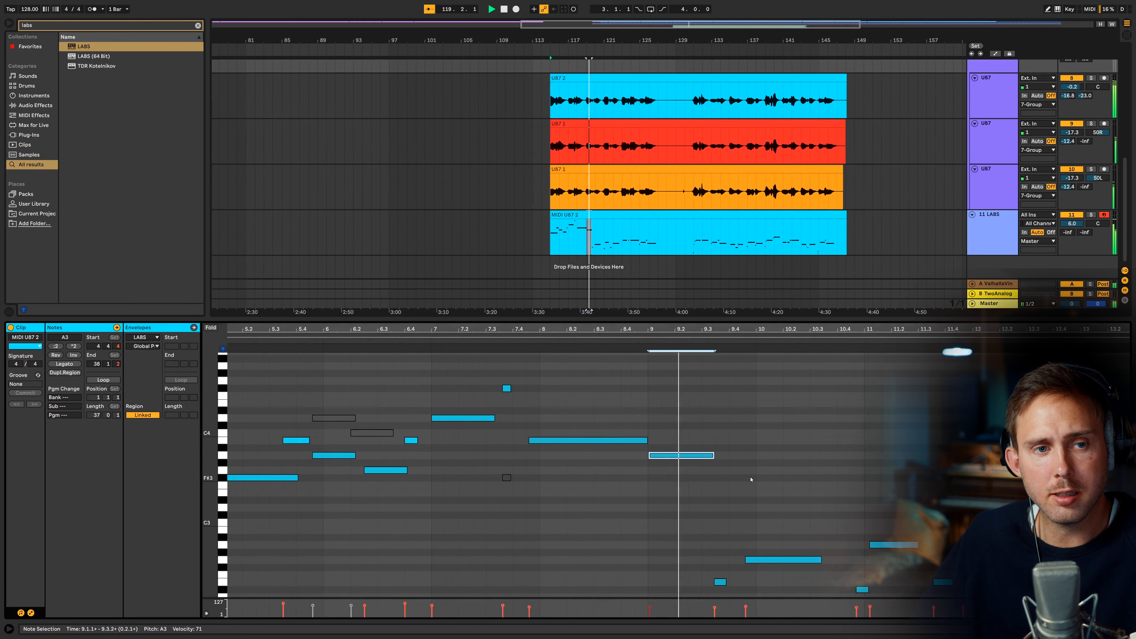
{"action": "scroll", "coordinate": [722, 494], "scroll_direction": "down", "scroll_amount": 2}
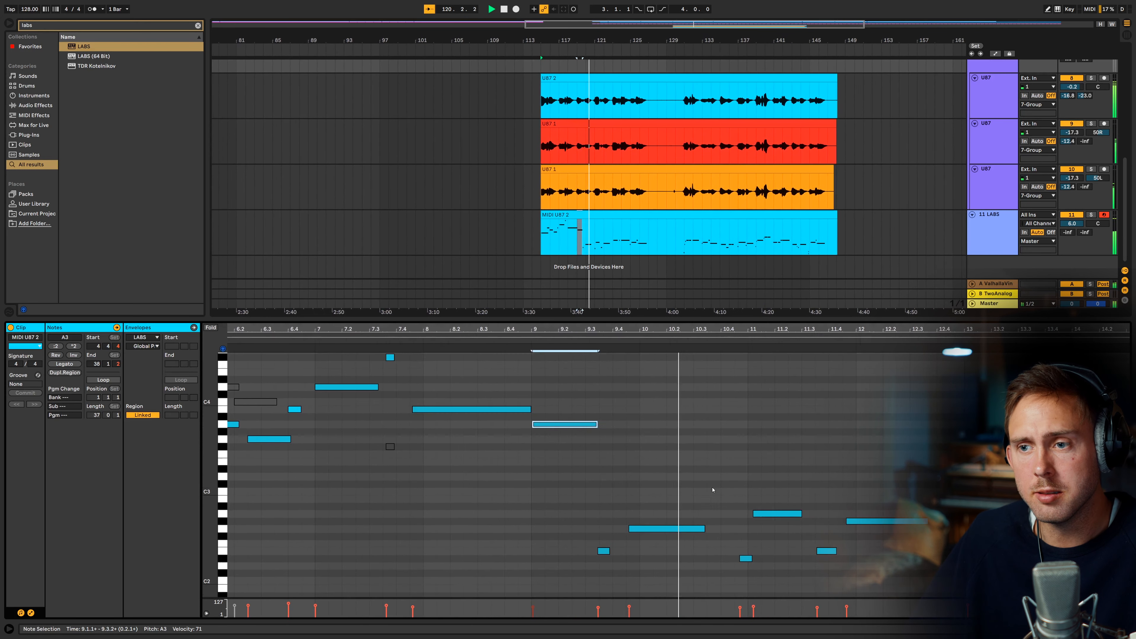
{"action": "key", "text": "space"}
{"action": "left_click", "coordinate": [584, 451]}
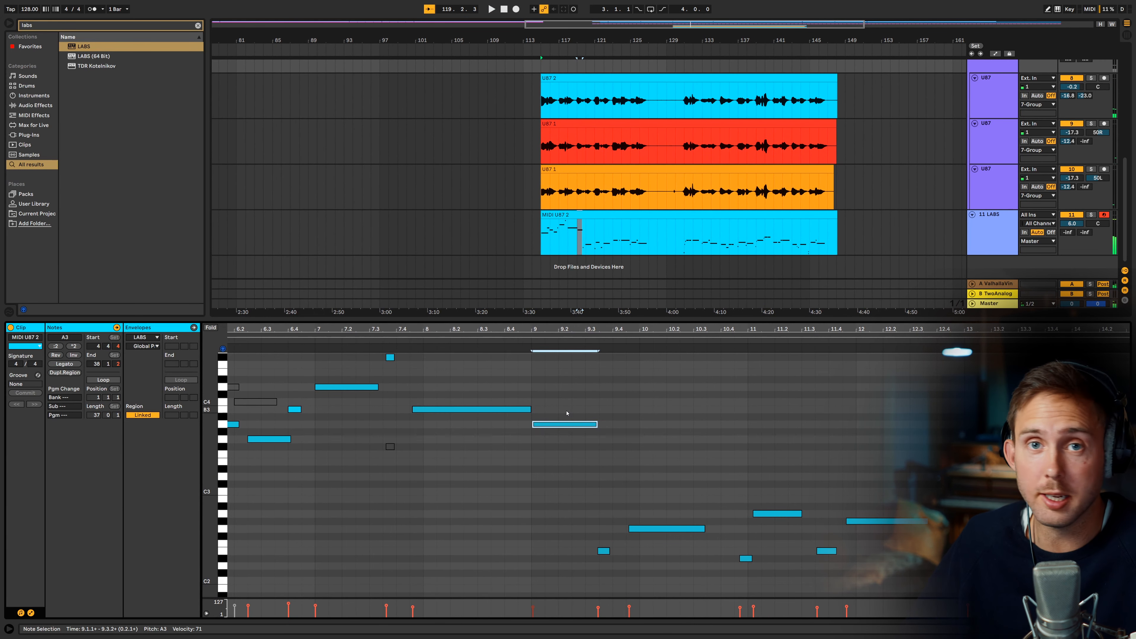
{"action": "key", "text": "space"}
{"action": "scroll", "coordinate": [586, 425], "scroll_direction": "up", "scroll_amount": 2}
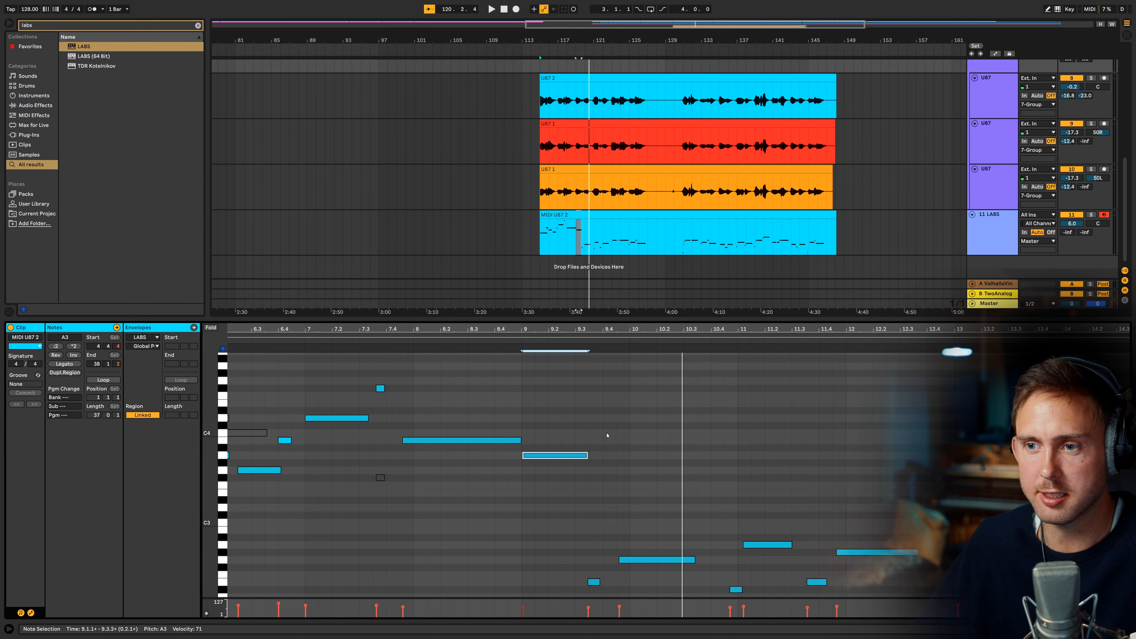
Step: Set the note at 9.1.1 to D4 after auditioning G3, F#3 and B3, and play from 9.1.1
{"action": "key", "text": "space"}
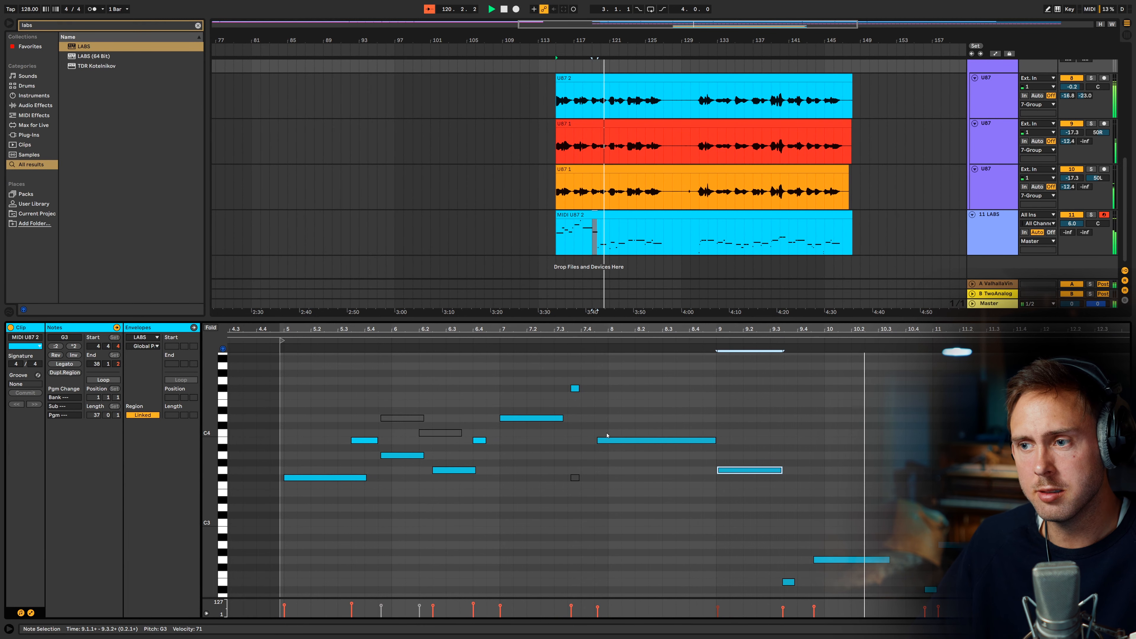
{"action": "key", "text": "space"}
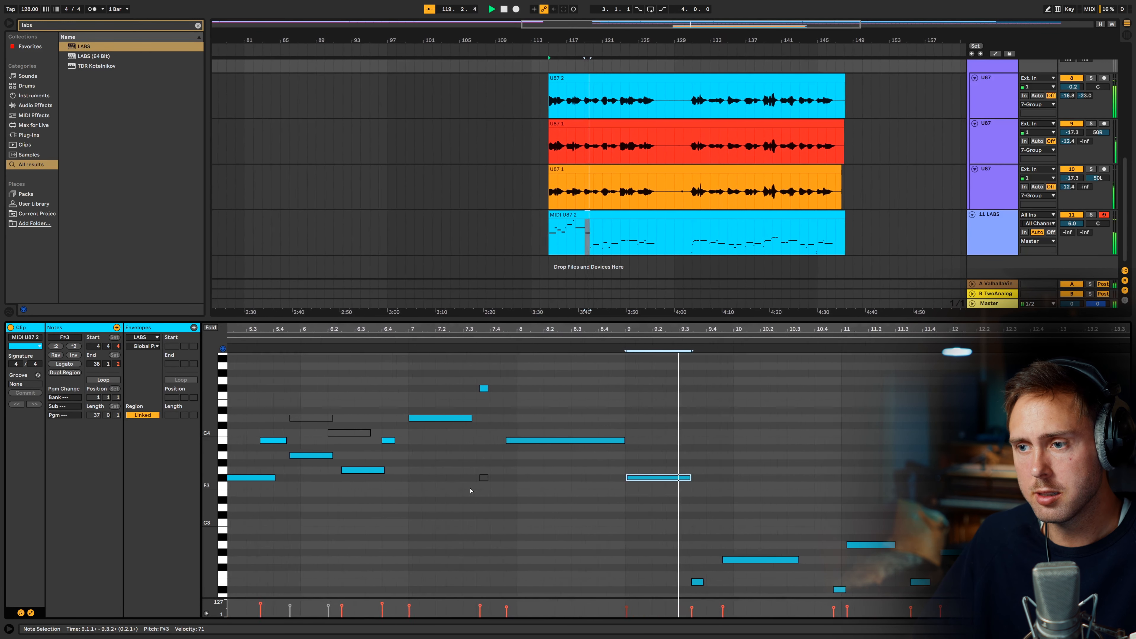
{"action": "left_click_drag", "start_coordinate": [643, 477], "coordinate": [640, 455]}
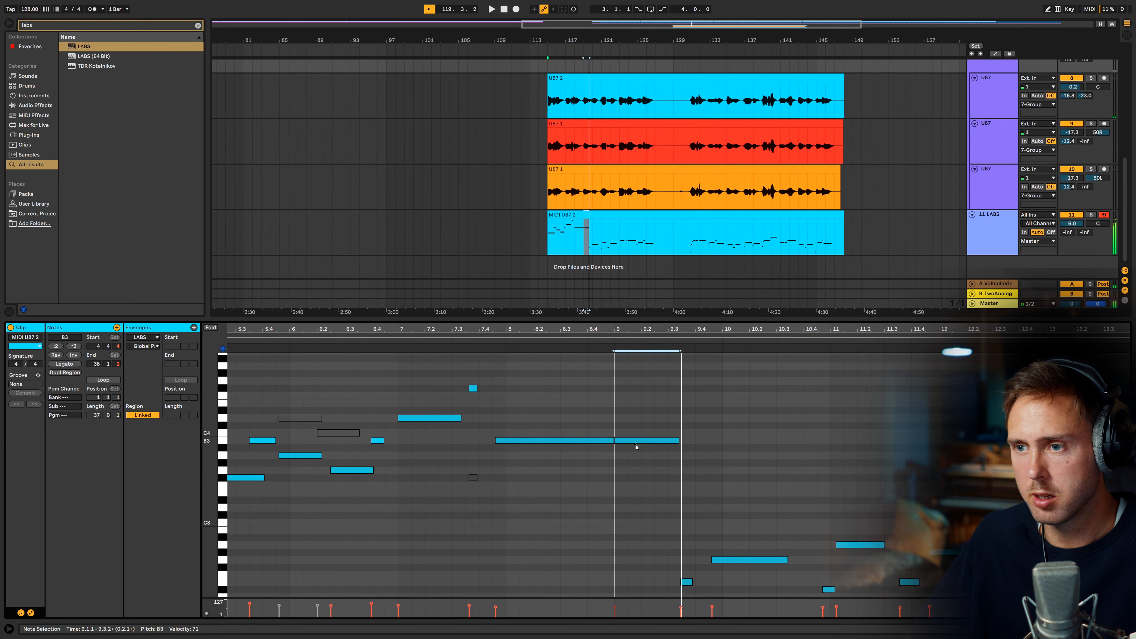
{"action": "left_click", "coordinate": [610, 345]}
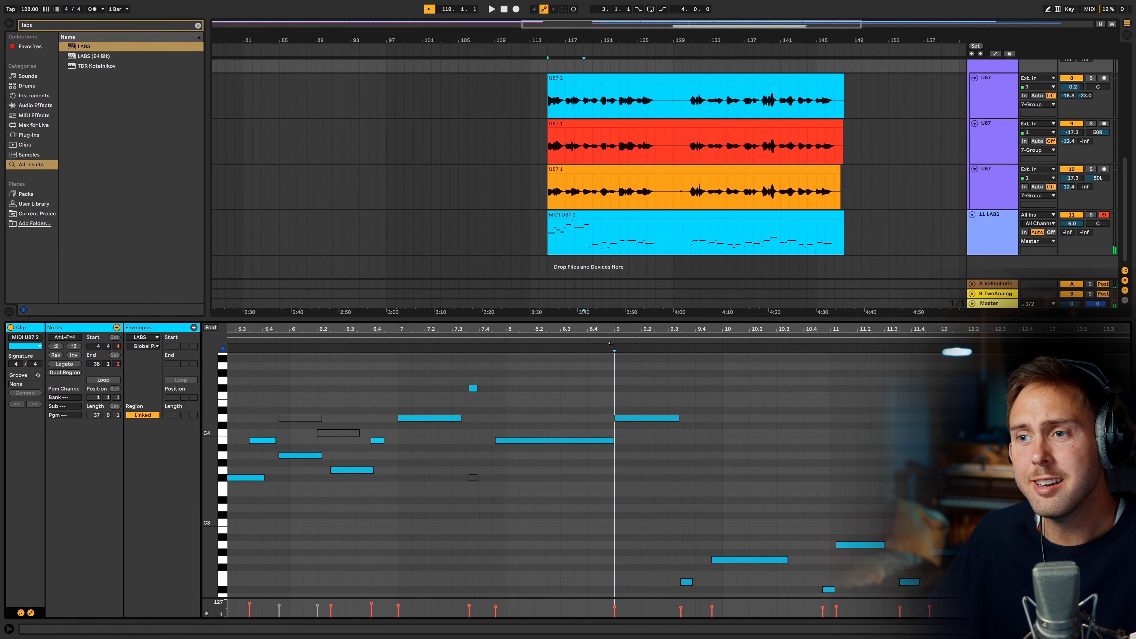
{"action": "key", "text": "space"}
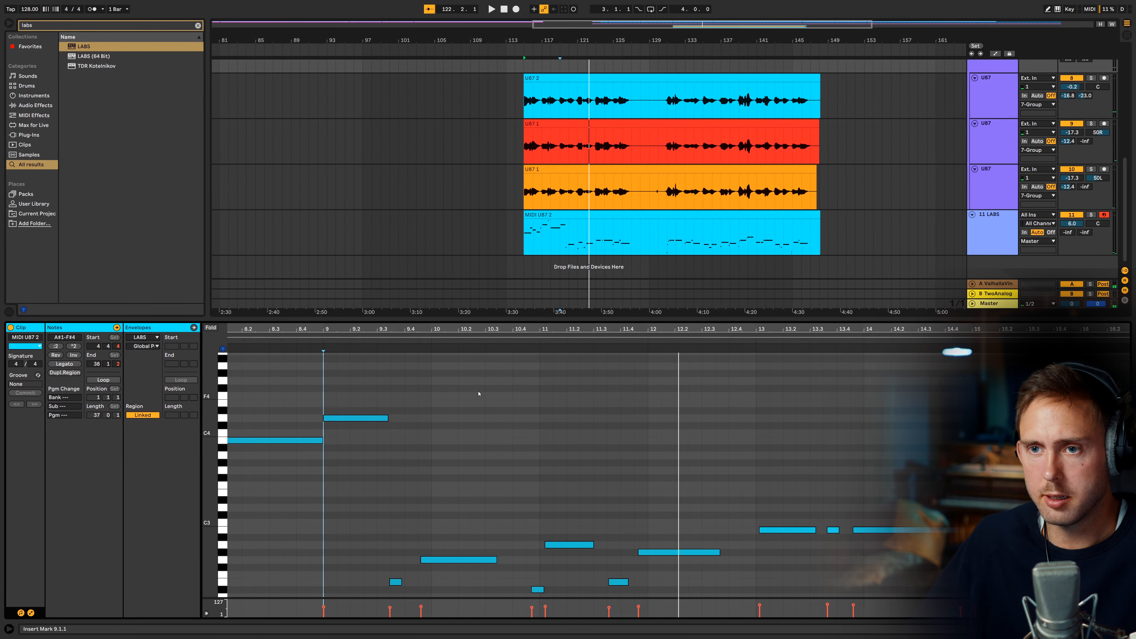
Step: Try A#3 and A3 in place of D4 for the note at 9.1.1
{"action": "left_click_drag", "start_coordinate": [333, 332], "coordinate": [526, 325]}
{"action": "left_click_drag", "start_coordinate": [470, 478], "coordinate": [529, 392]}
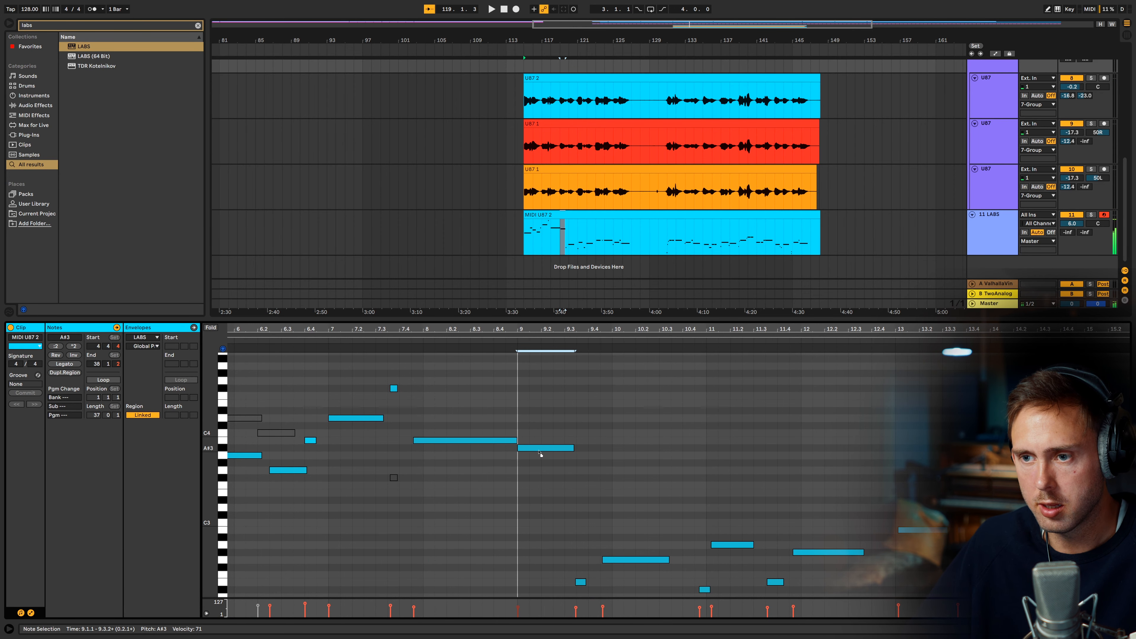
{"action": "key", "text": "space"}
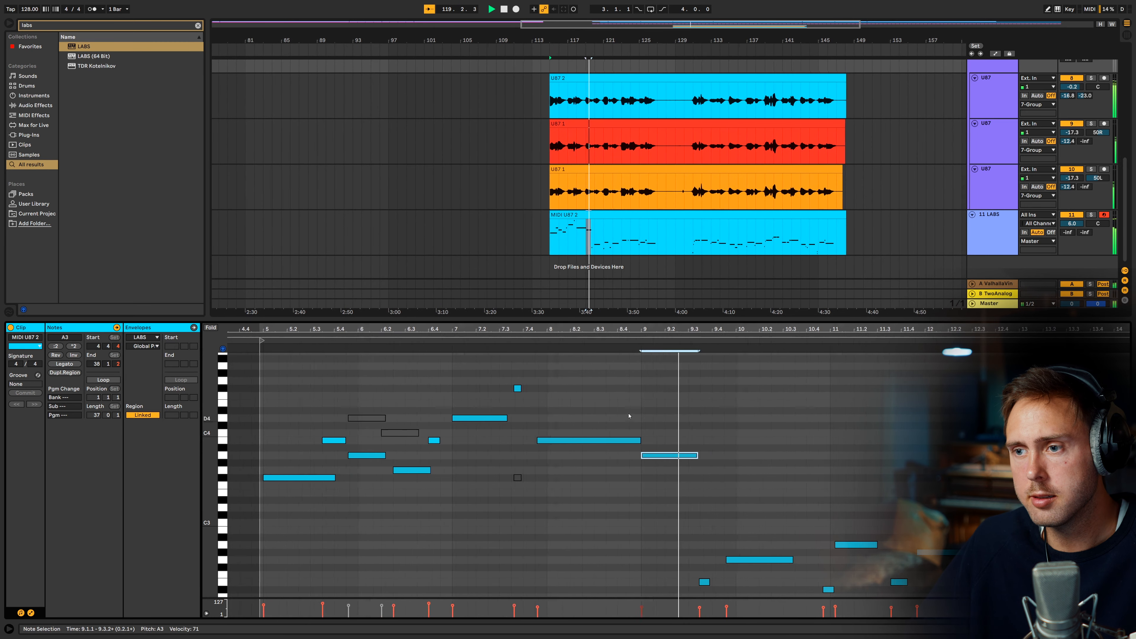
Step: Return the note at 9.1.1 to D4 and raise the short note at 9.3.2 to B3
{"action": "left_click_drag", "start_coordinate": [642, 457], "coordinate": [643, 426]}
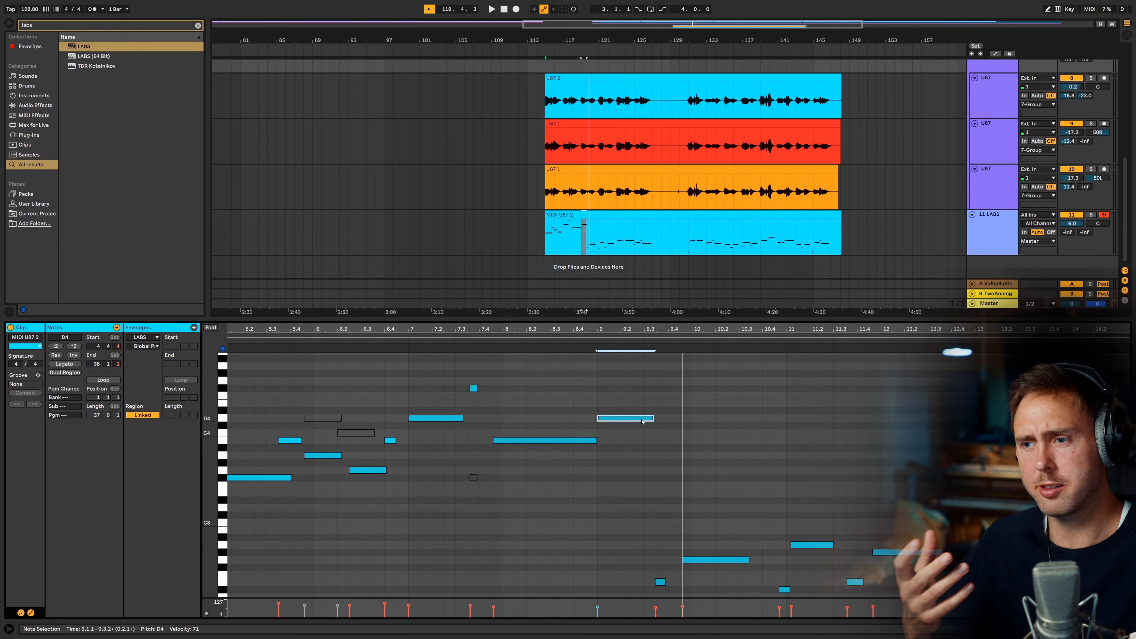
{"action": "left_click", "coordinate": [595, 341]}
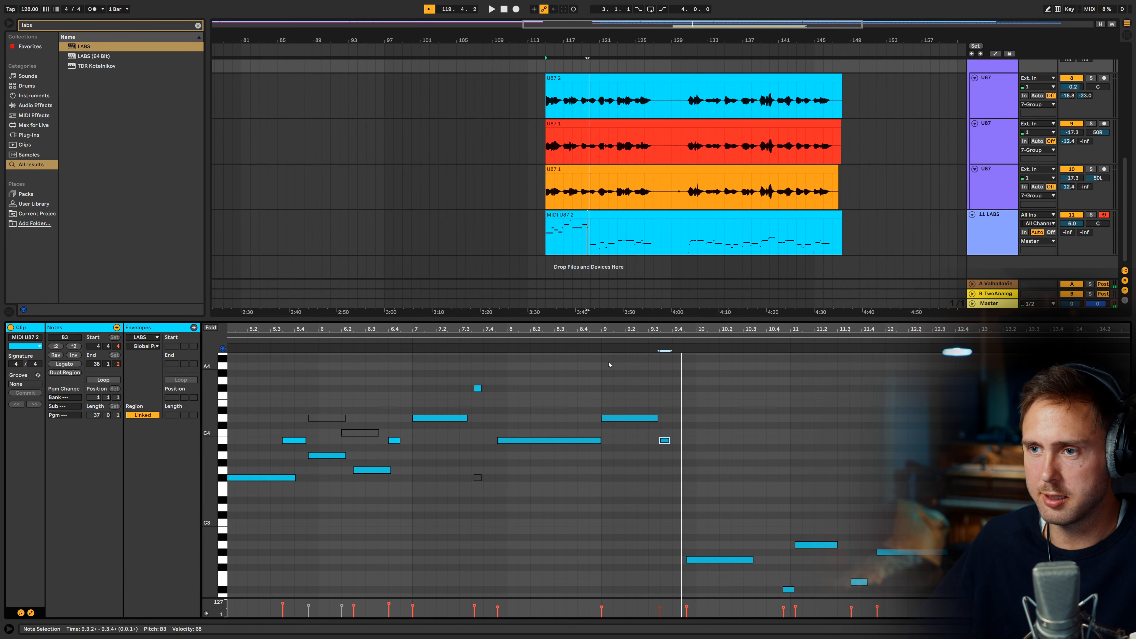
Step: Set the short note at 9.3.2 to E4 after auditioning F#4, C4 and A3 against the vocals
{"action": "left_click_drag", "start_coordinate": [607, 330], "coordinate": [605, 324]}
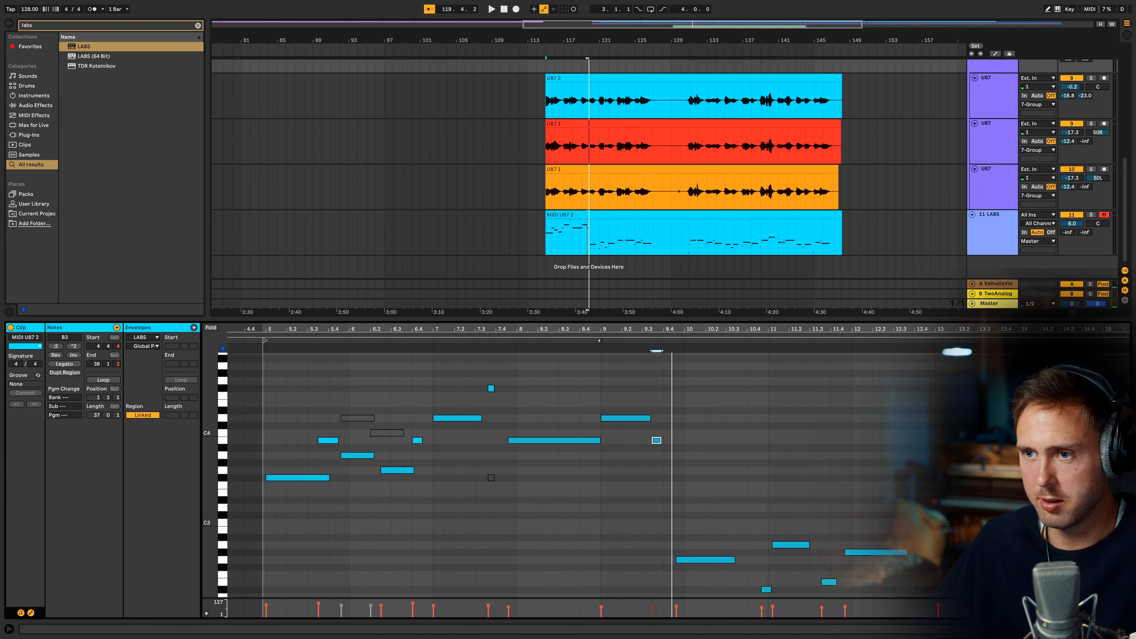
{"action": "left_click", "coordinate": [596, 342]}
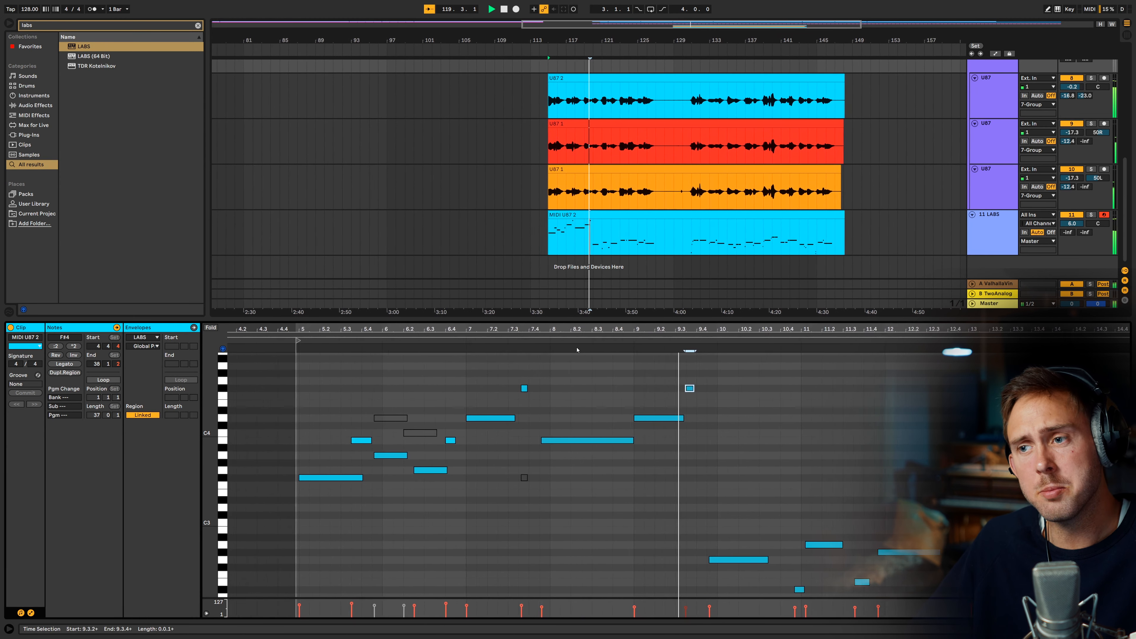
{"action": "key", "text": "space"}
{"action": "left_click_drag", "start_coordinate": [639, 430], "coordinate": [618, 384]}
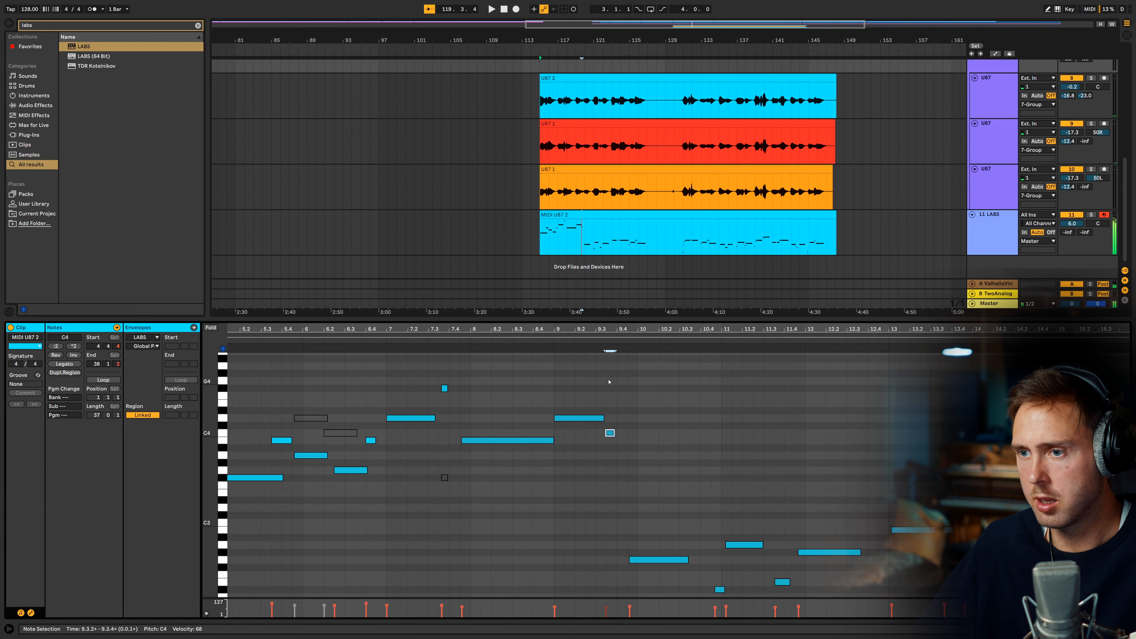
{"action": "key", "text": "space"}
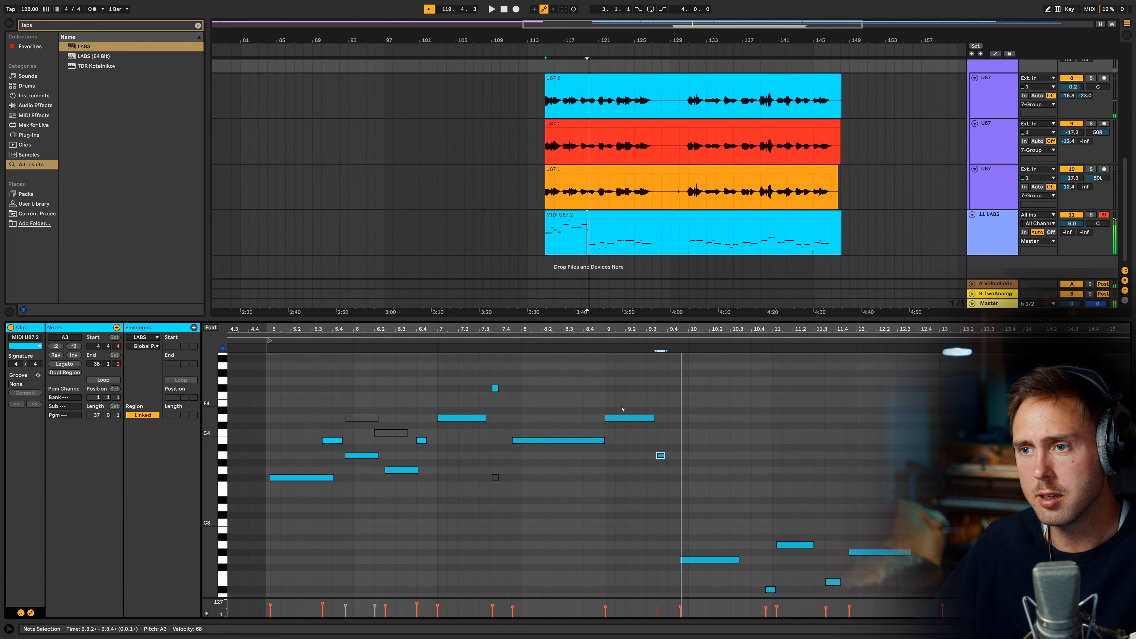
{"action": "key", "text": "space"}
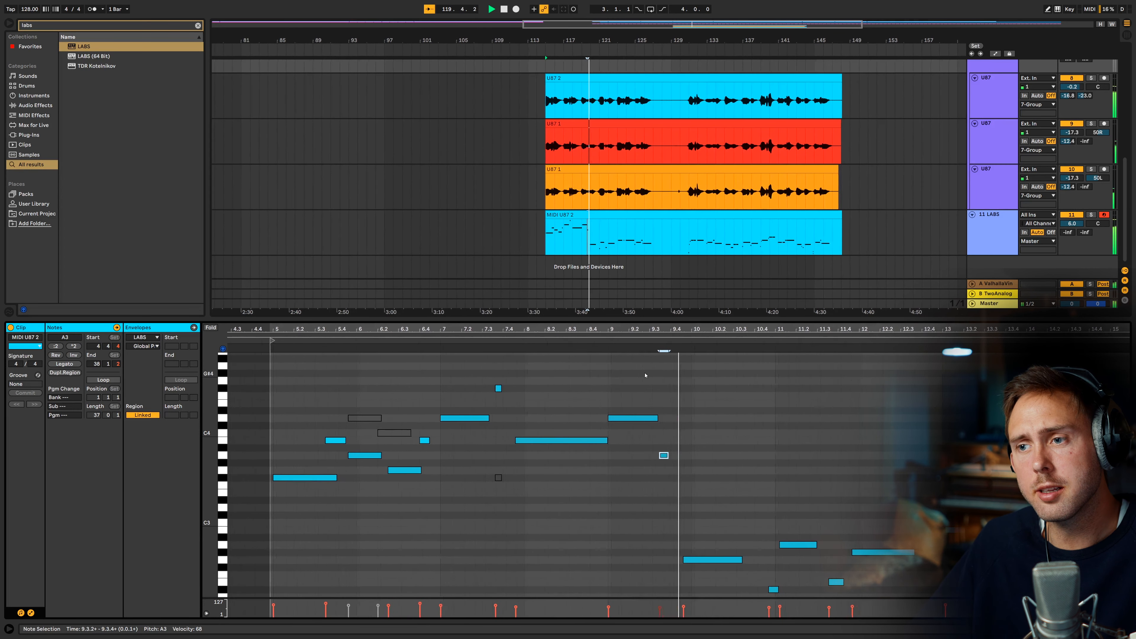
{"action": "left_click", "coordinate": [593, 341]}
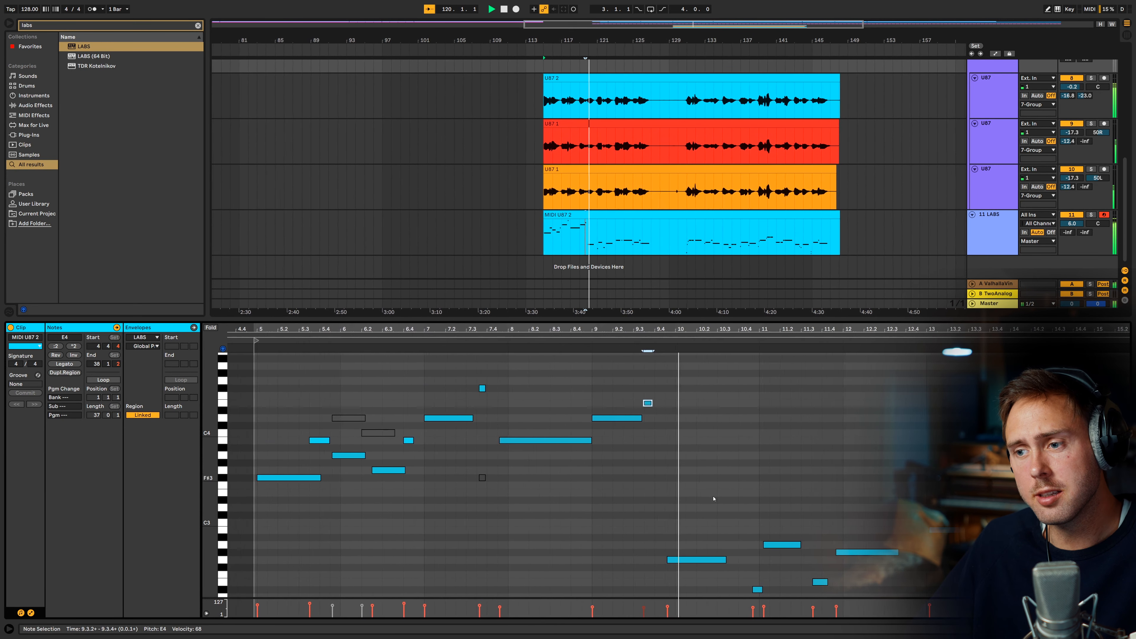
Step: Raise the note at 9.4.3 to A3 after trying G3, and play it against the vocals
{"action": "left_click", "coordinate": [676, 562]}
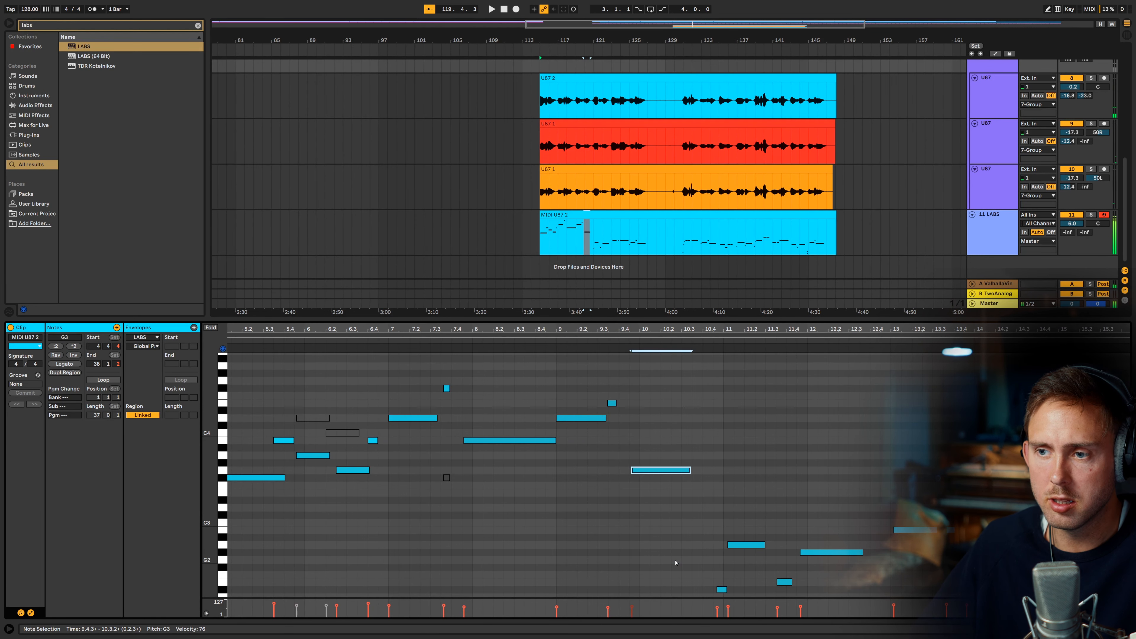
{"action": "key", "text": "space"}
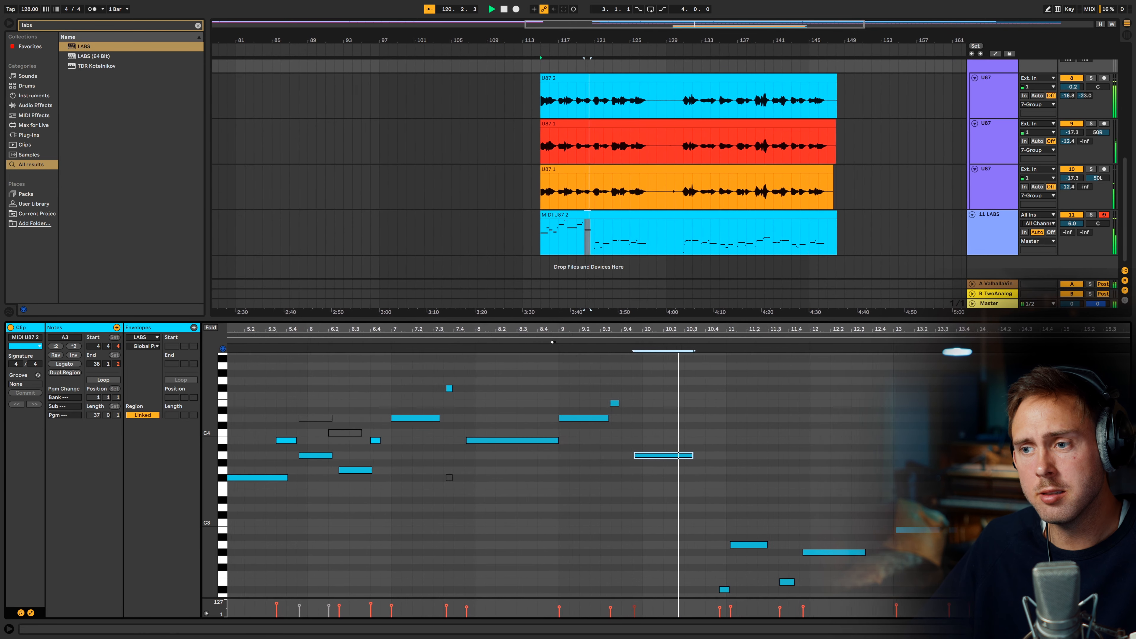
{"action": "scroll", "coordinate": [574, 436], "scroll_direction": "down", "scroll_amount": 4}
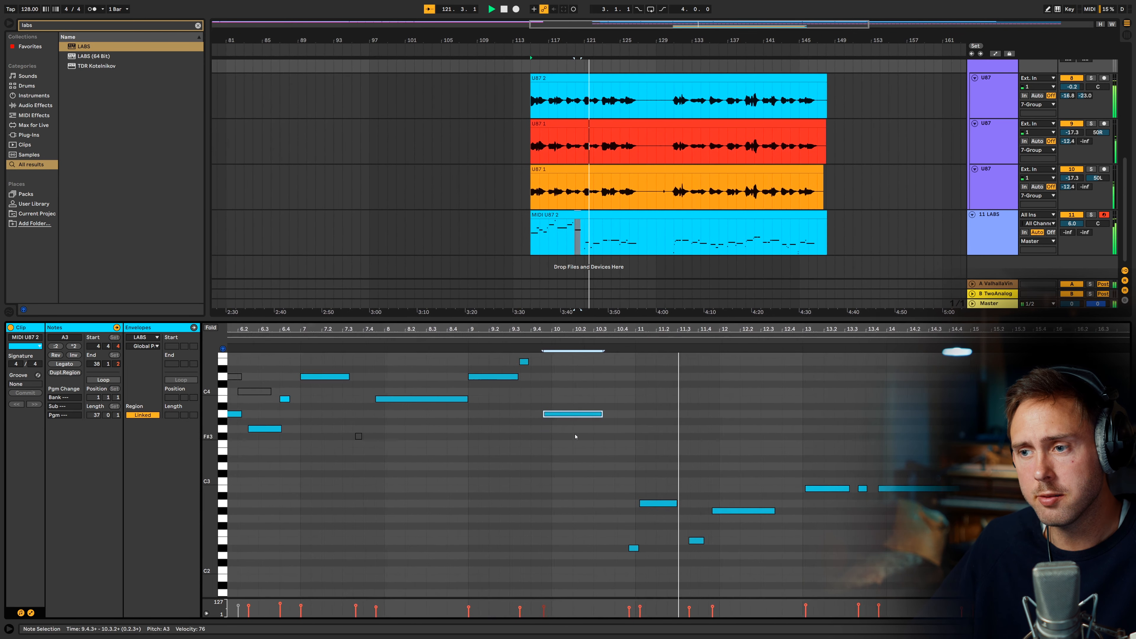
{"action": "scroll", "coordinate": [537, 394], "scroll_direction": "up", "scroll_amount": 3}
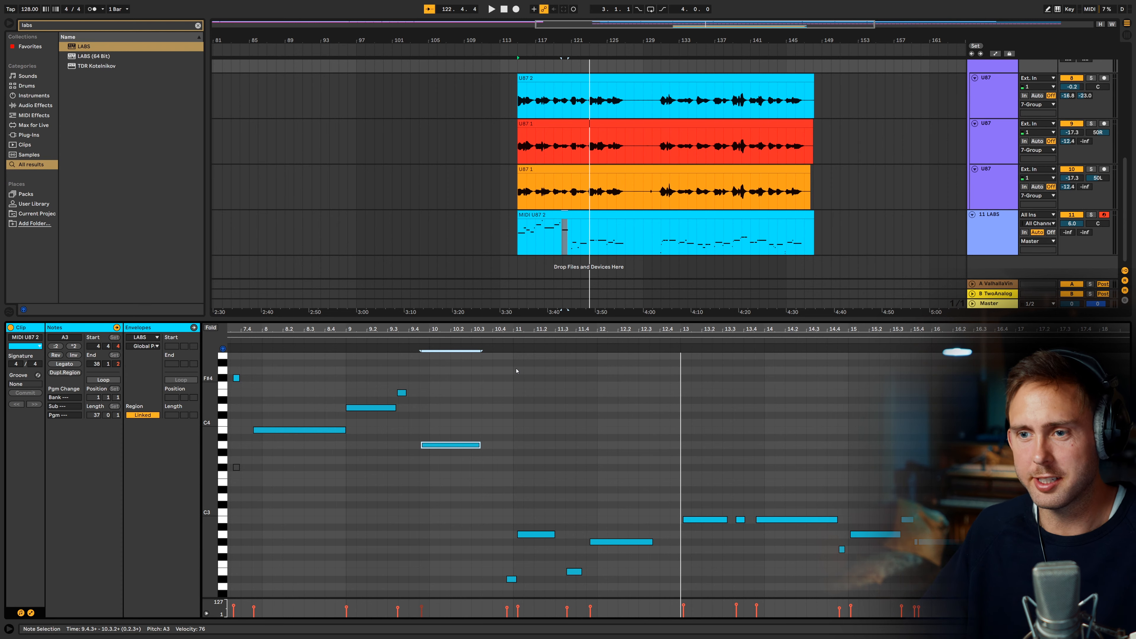
Step: Raise the short note at 10.4 to B3 and the note at 11.1.1 to D4 after trying C4, playing the phrase
{"action": "key", "text": "space"}
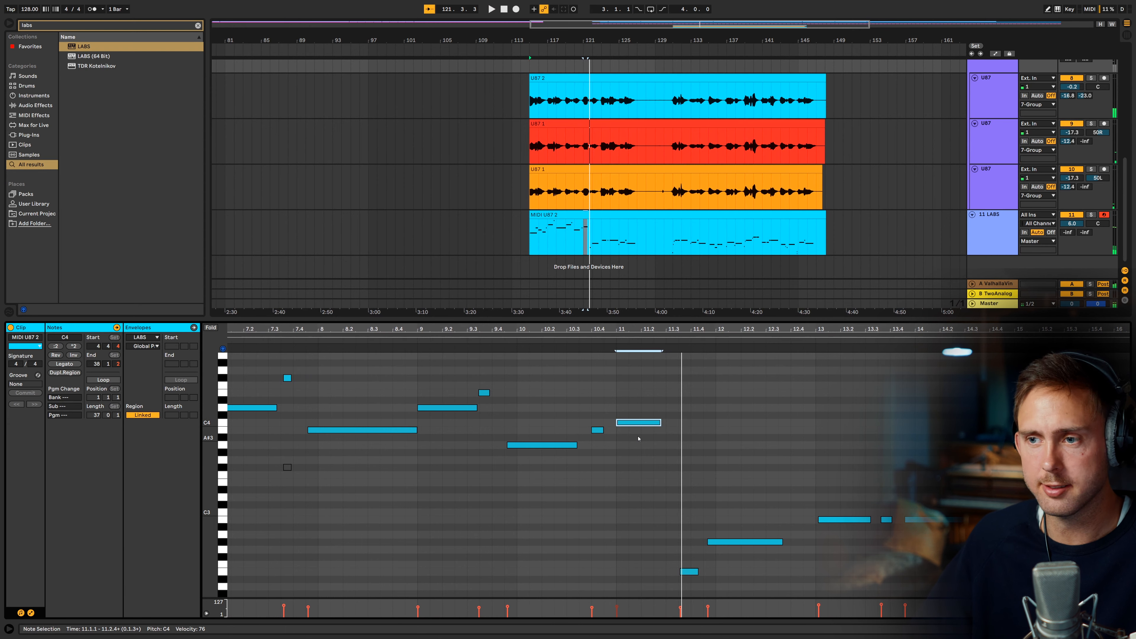
{"action": "key", "text": "space"}
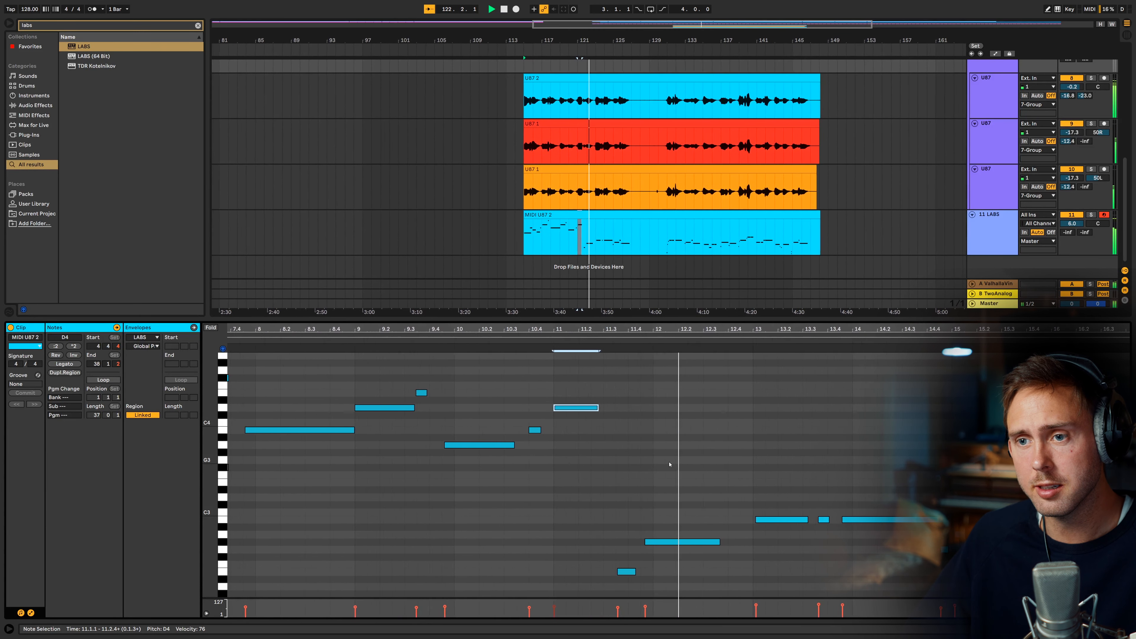
{"action": "left_click", "coordinate": [316, 342]}
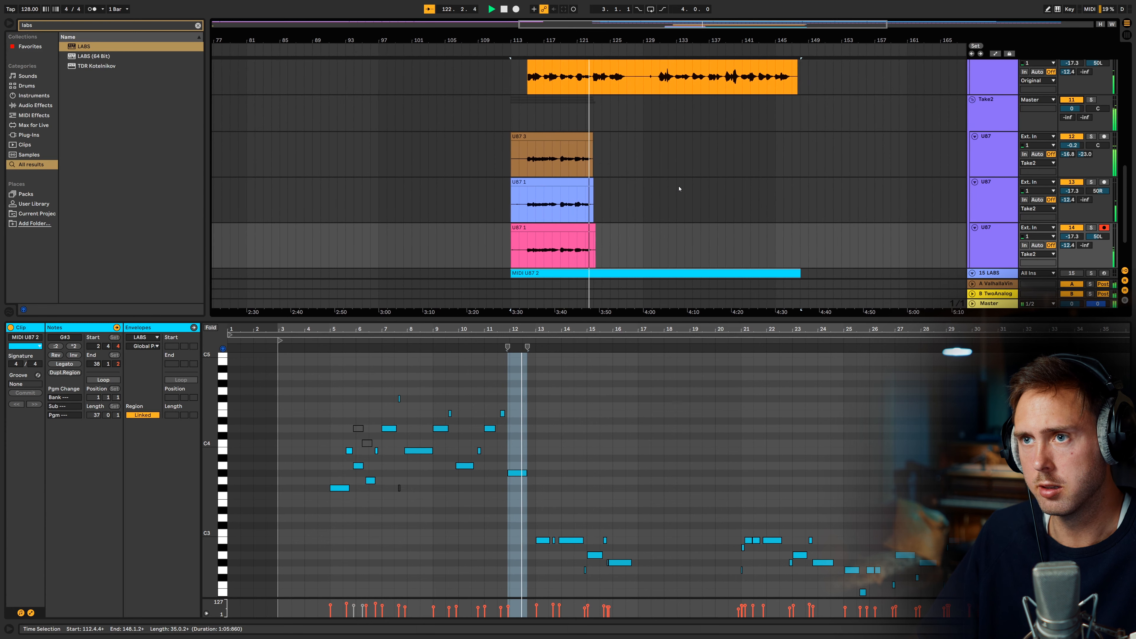
Step: Collapse the Take2 group, duplicate the LABS track and move one of the two copies above Take2
{"action": "scroll", "coordinate": [712, 184], "scroll_direction": "up", "scroll_amount": 2}
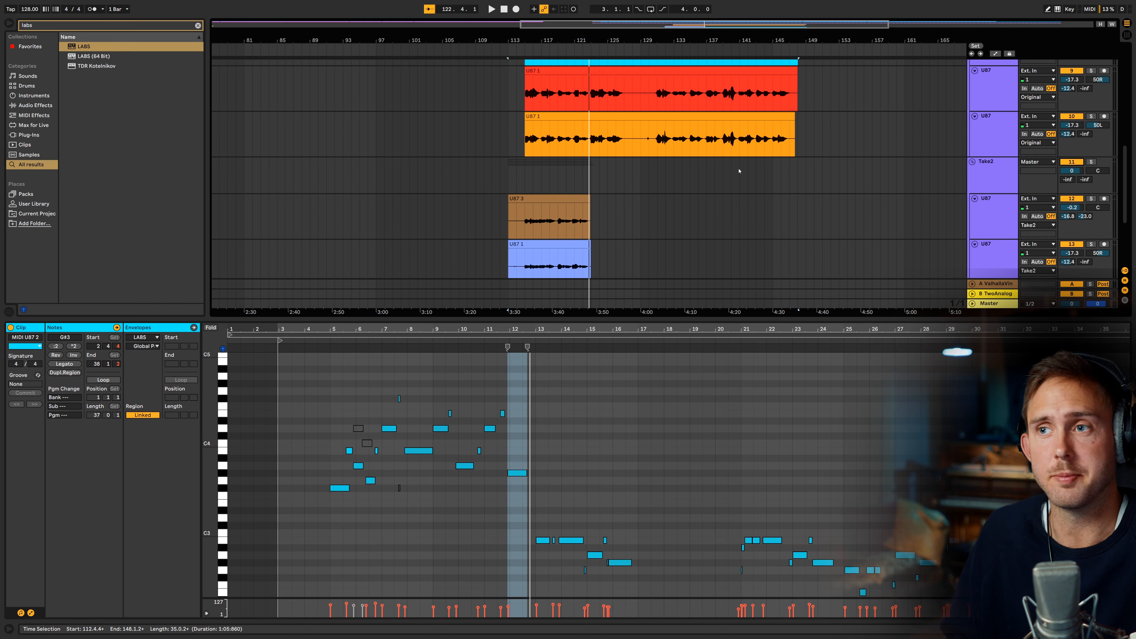
{"action": "left_click", "coordinate": [973, 162]}
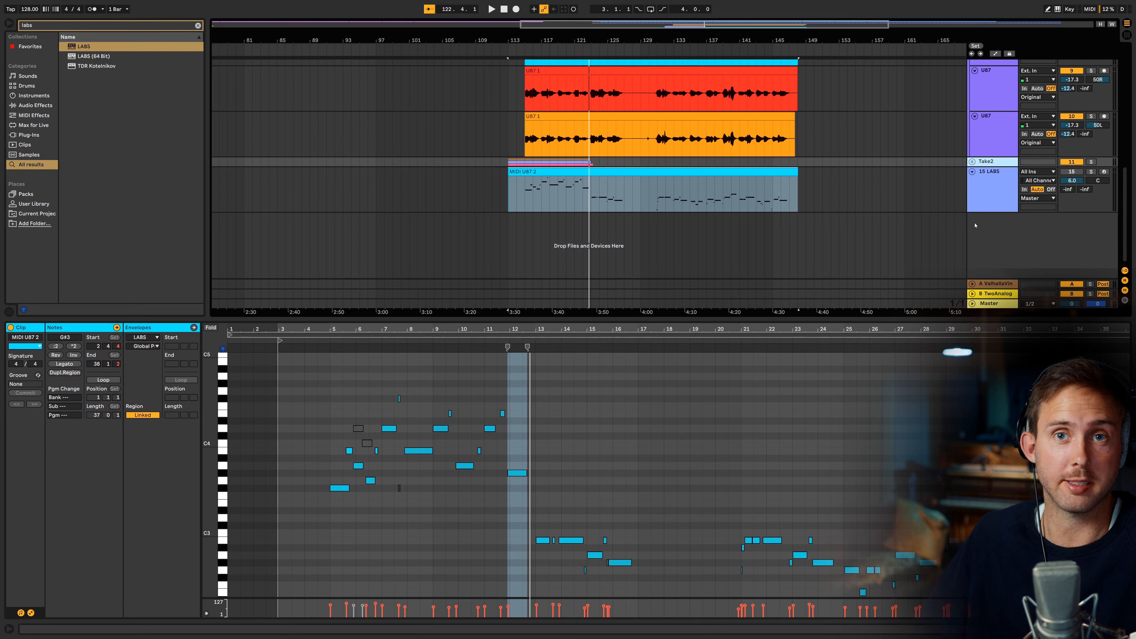
{"action": "left_click", "coordinate": [996, 180]}
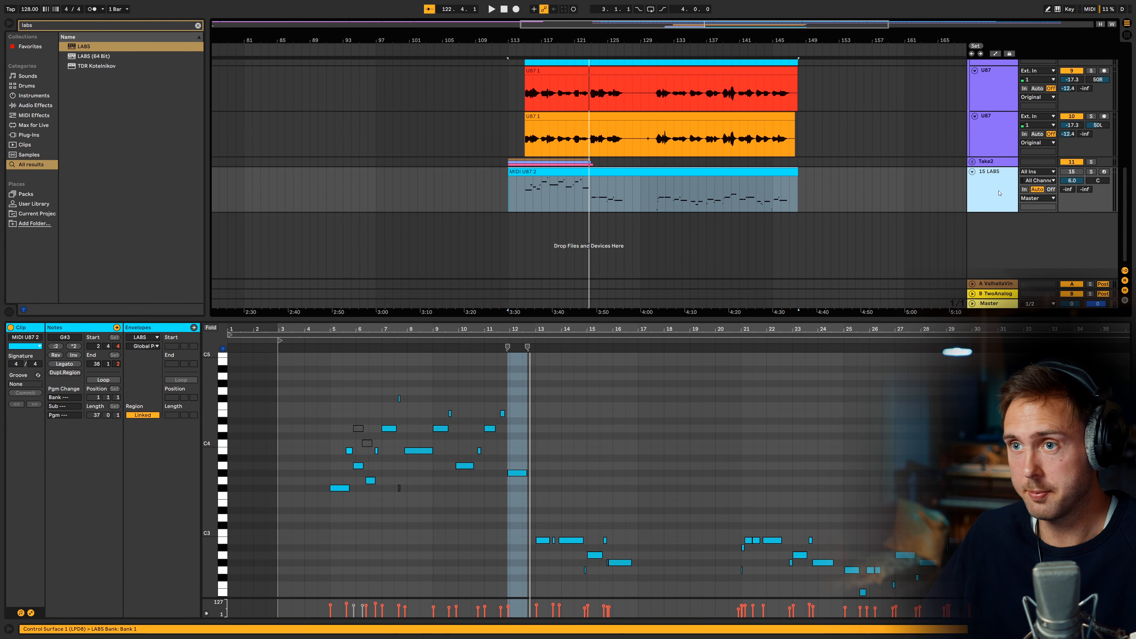
{"action": "key", "text": "ctrl+d"}
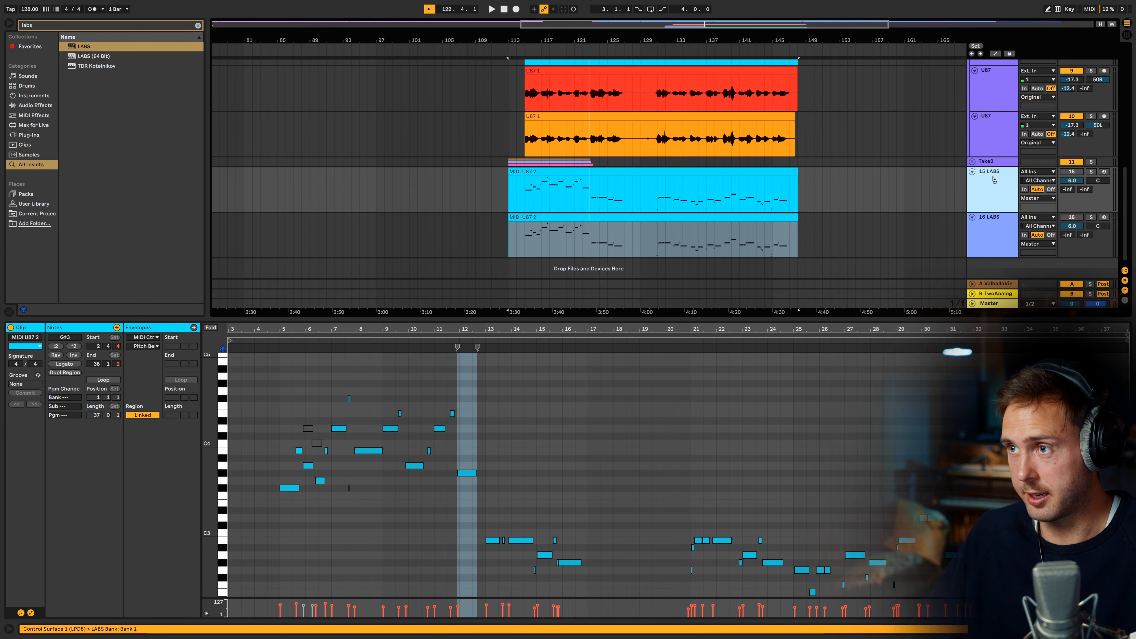
{"action": "left_click_drag", "start_coordinate": [1003, 158], "coordinate": [1002, 158]}
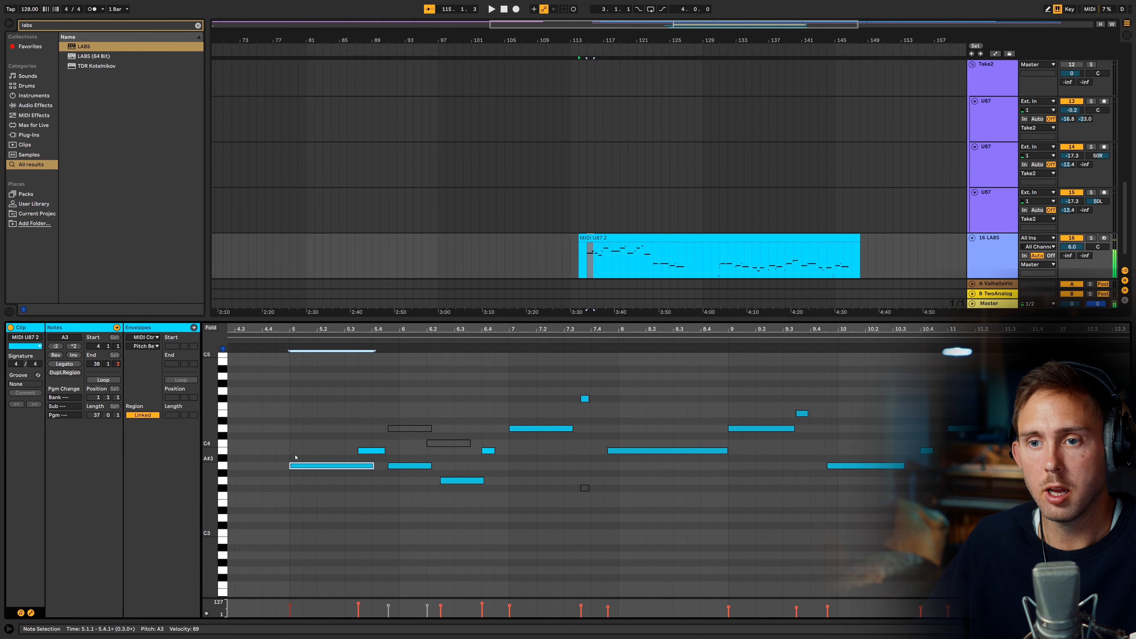
Step: Play the duplicated melody with its first note at A3 and extend the A3 note at 5.4.3 to end at 6.4.1
{"action": "key", "text": "space"}
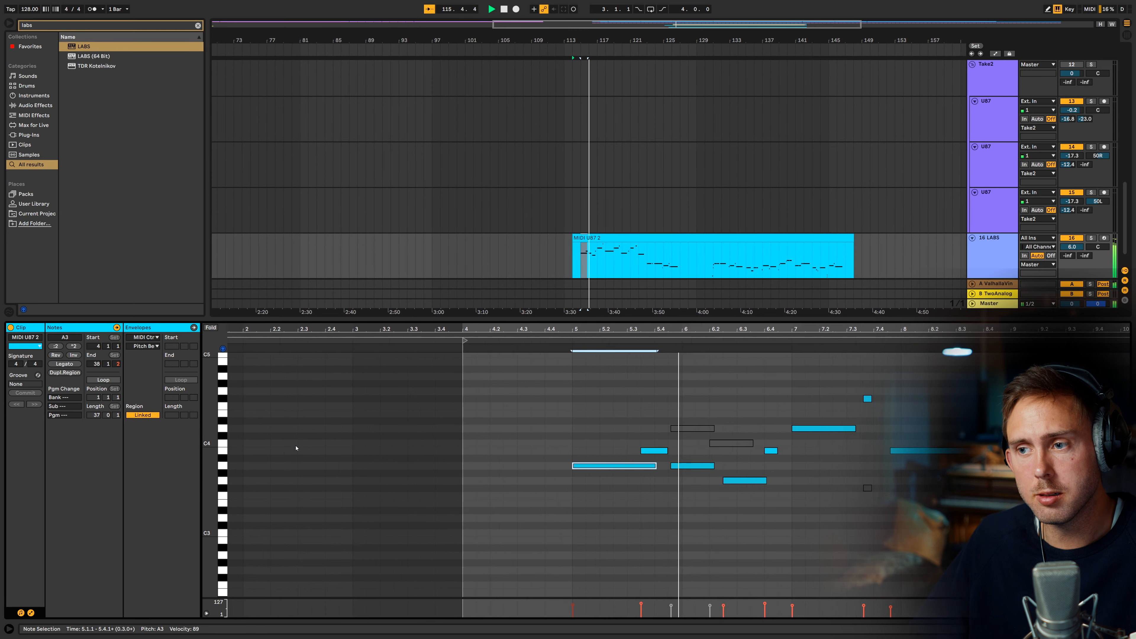
{"action": "left_click_drag", "start_coordinate": [731, 466], "coordinate": [781, 466]}
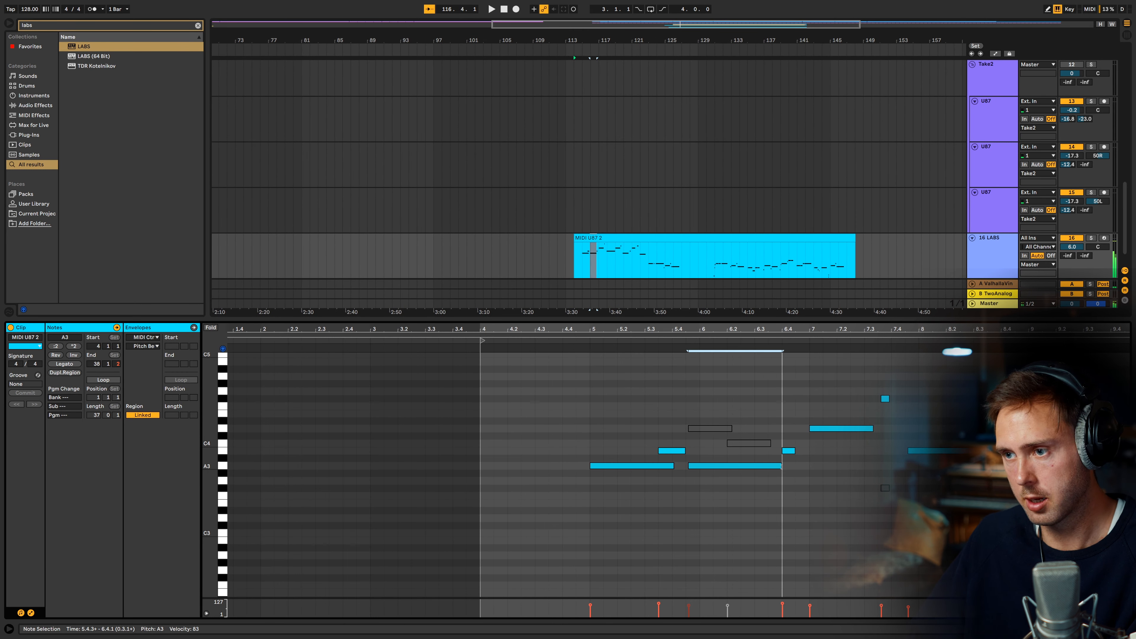
Step: Lower the short note at 5.3.3 to D3 after trying D#3 and E3 in playback
{"action": "left_click", "coordinate": [635, 466]}
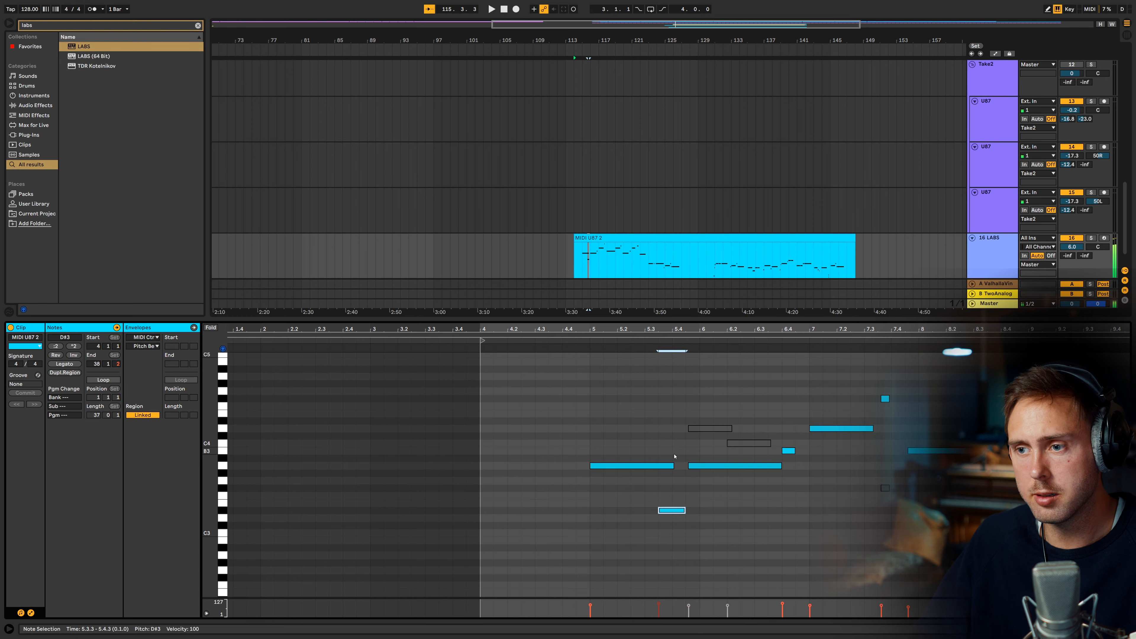
{"action": "key", "text": "Up"}
{"action": "key", "text": "space"}
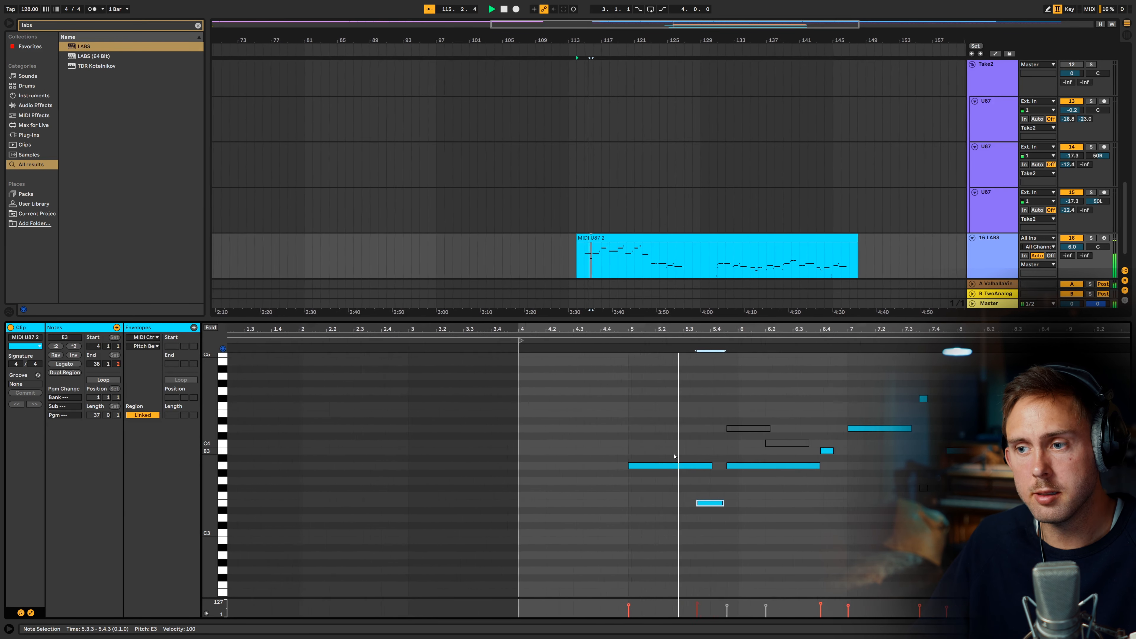
{"action": "key", "text": "space"}
{"action": "key", "text": "Down"}
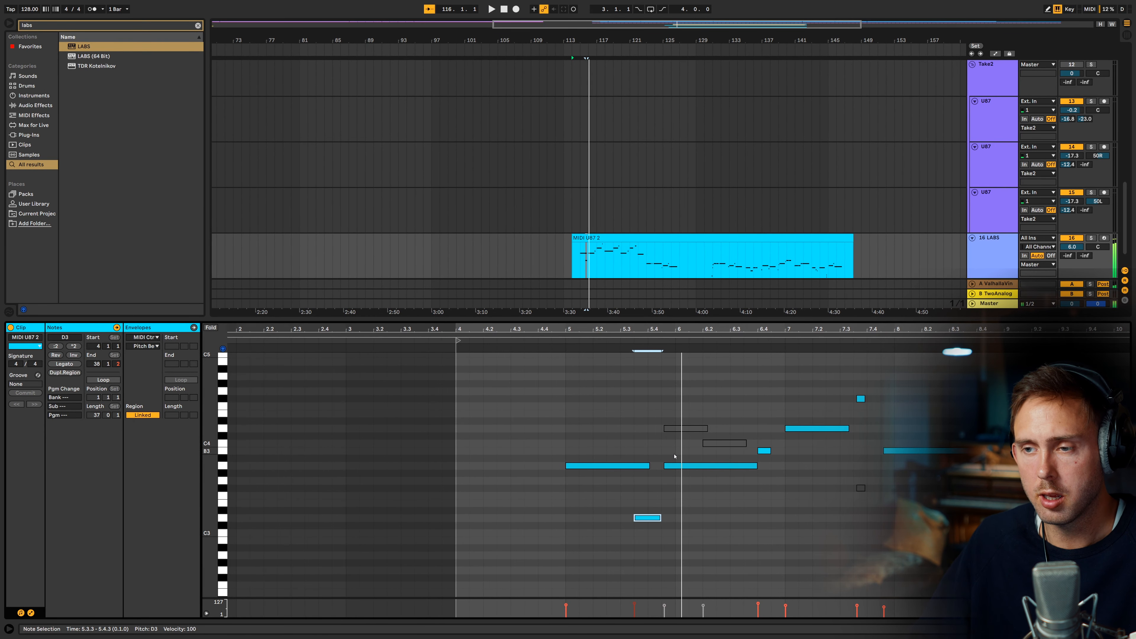
{"action": "key", "text": "space"}
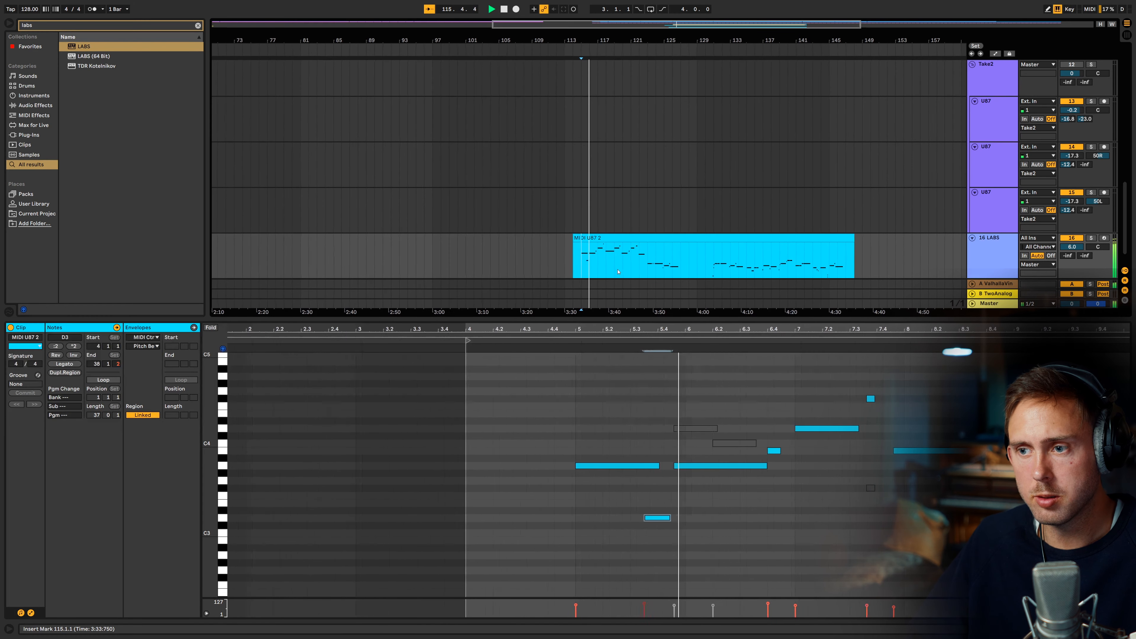
Step: Lower the note at 5.4.3 to E3, and return the short note at 6.4.1 to B3 after trying E4
{"action": "key", "text": "space"}
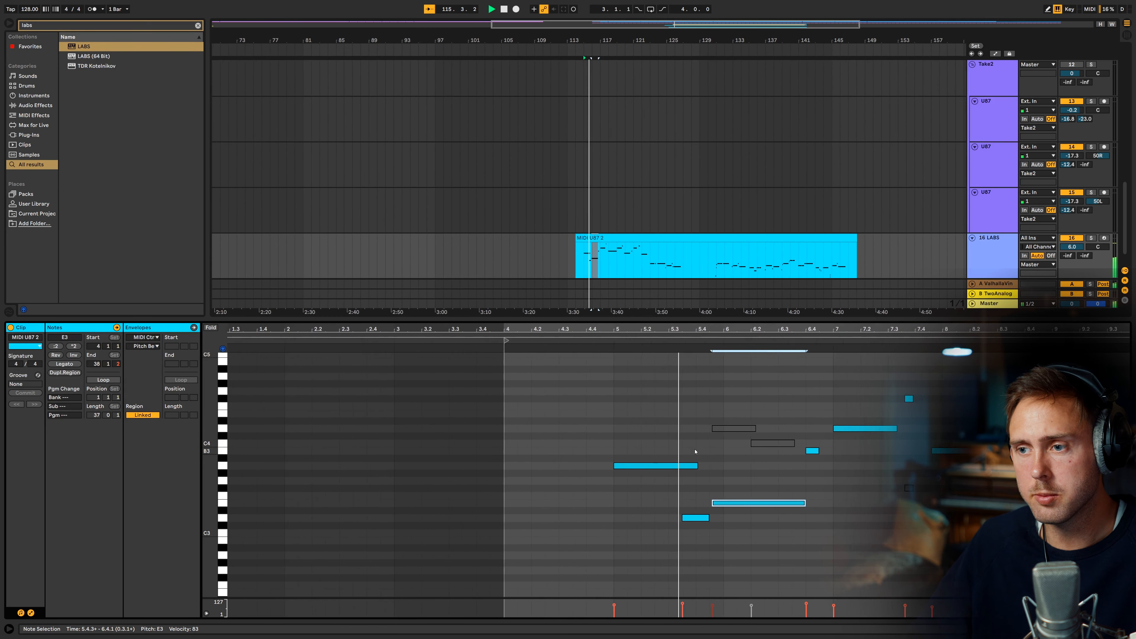
{"action": "left_click", "coordinate": [696, 452]}
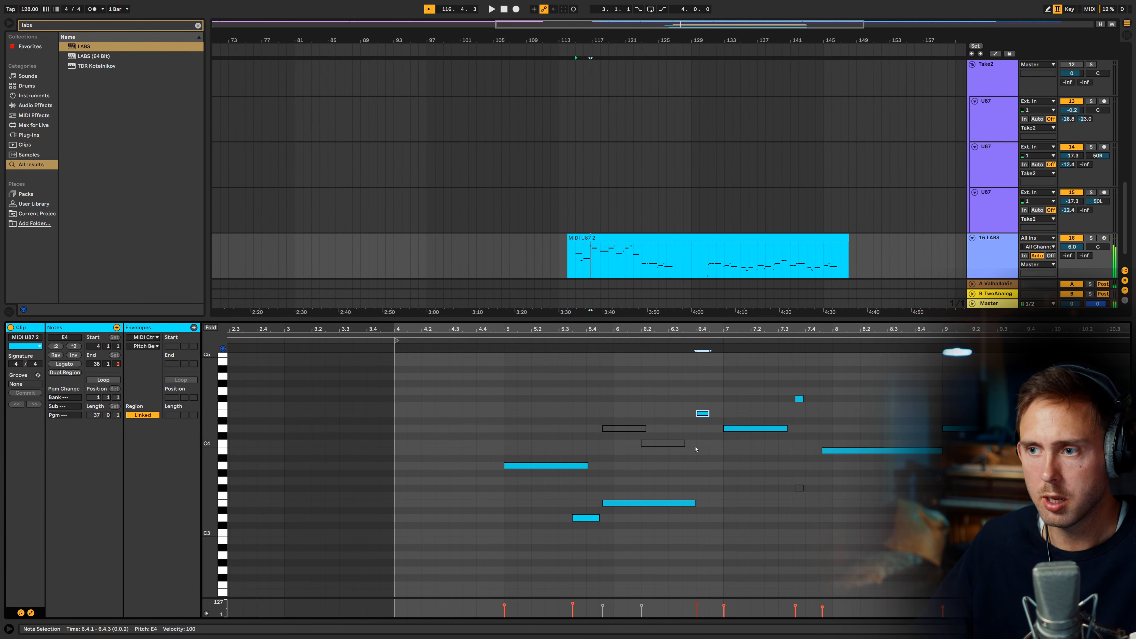
{"action": "key", "text": "space"}
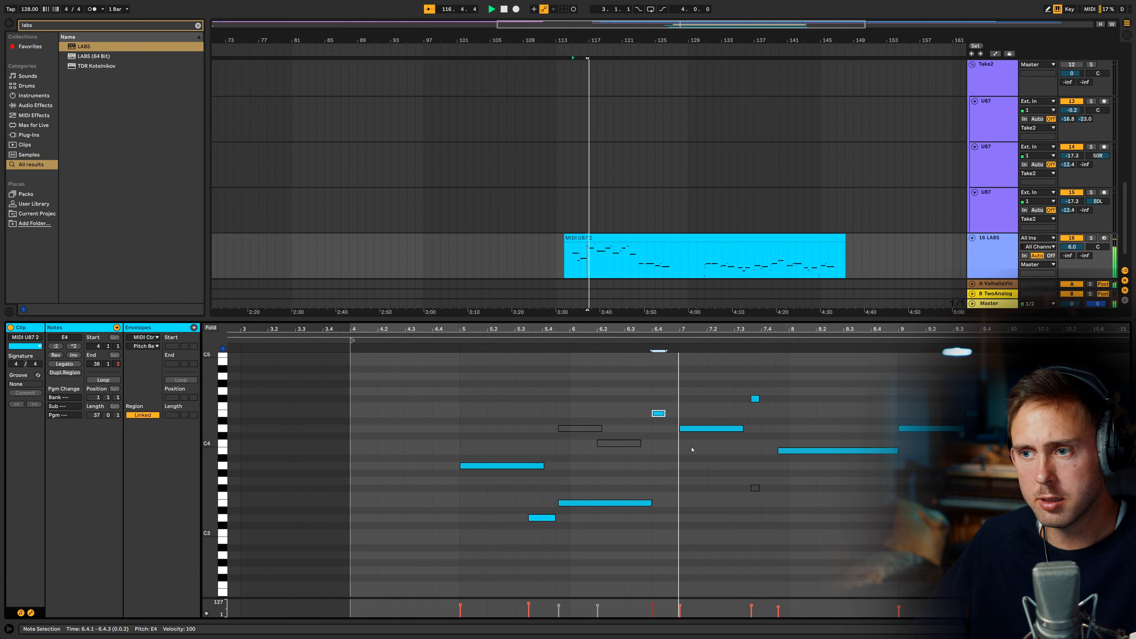
{"action": "key", "text": "Down"}
{"action": "key", "text": "Down"}
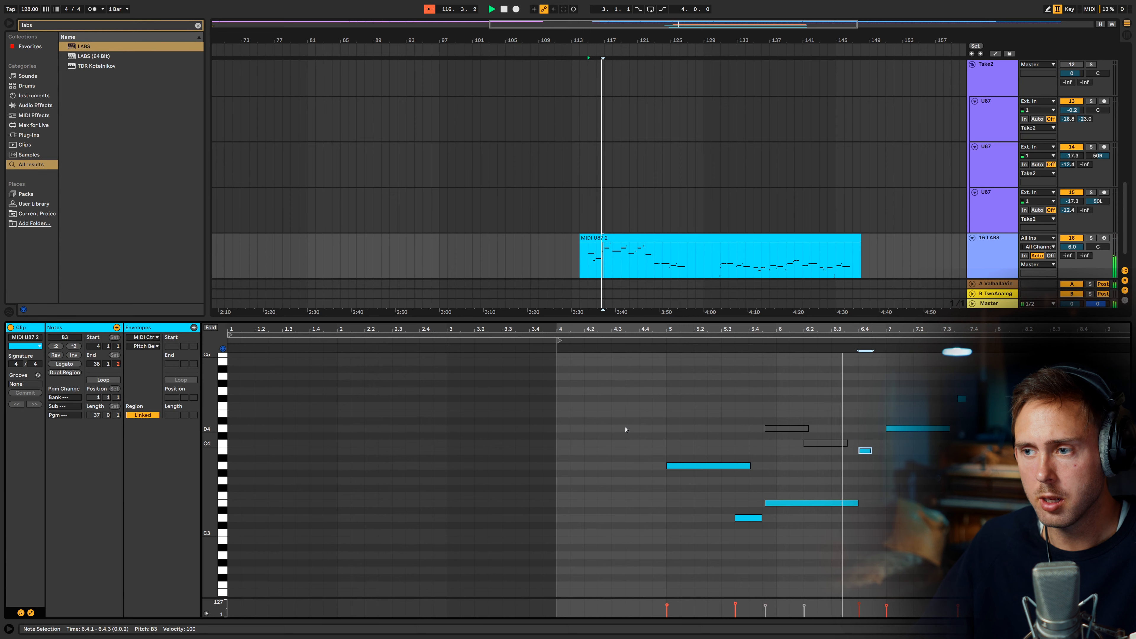
Step: Lower the note at 7.1.1 to C#4 and listen to the phrase
{"action": "left_click", "coordinate": [903, 428]}
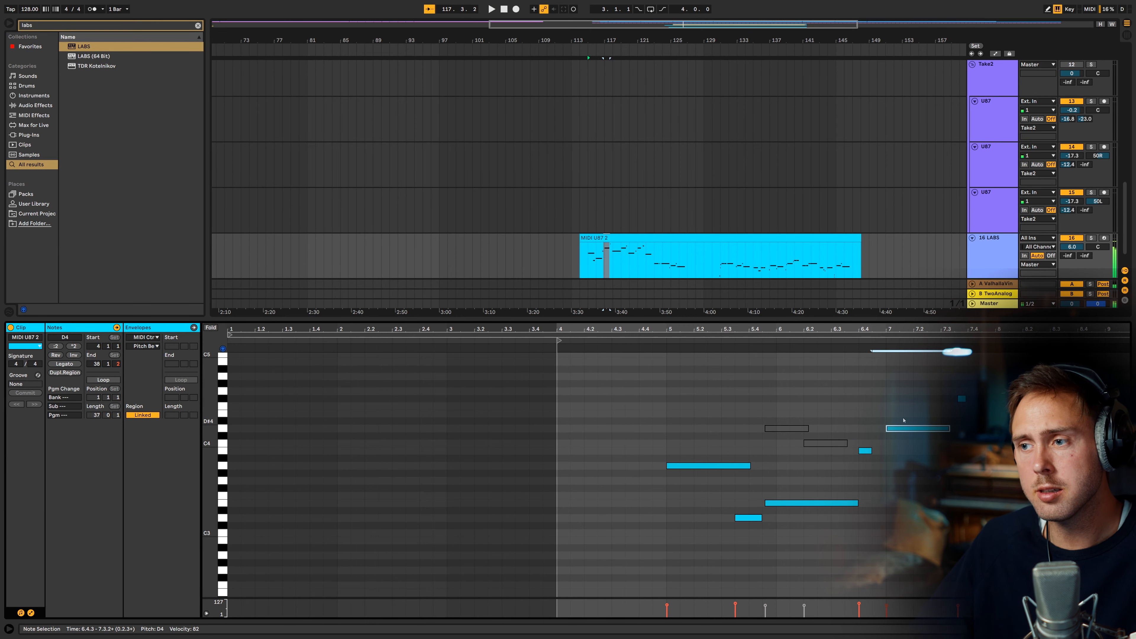
{"action": "key", "text": "space"}
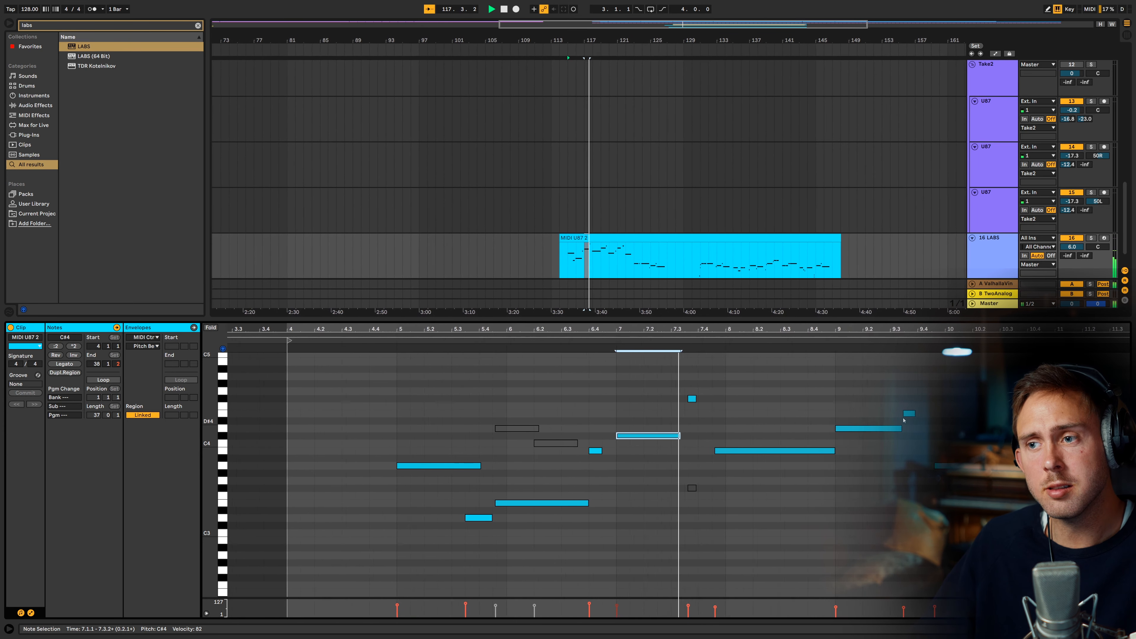
{"action": "key", "text": "space"}
Step: Lower the short note at 7.3.3 to E4 and raise the note at 9.1.1 to E4, playing the phrase
{"action": "left_click", "coordinate": [659, 399]}
{"action": "key", "text": "Down"}
{"action": "key", "text": "Down"}
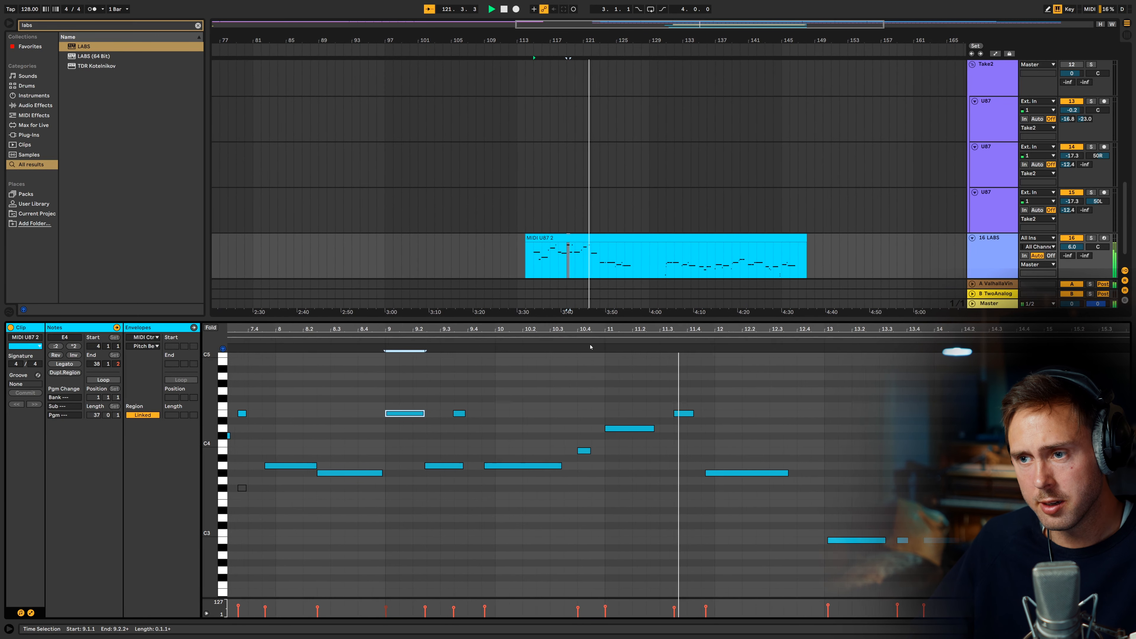
{"action": "key", "text": "space"}
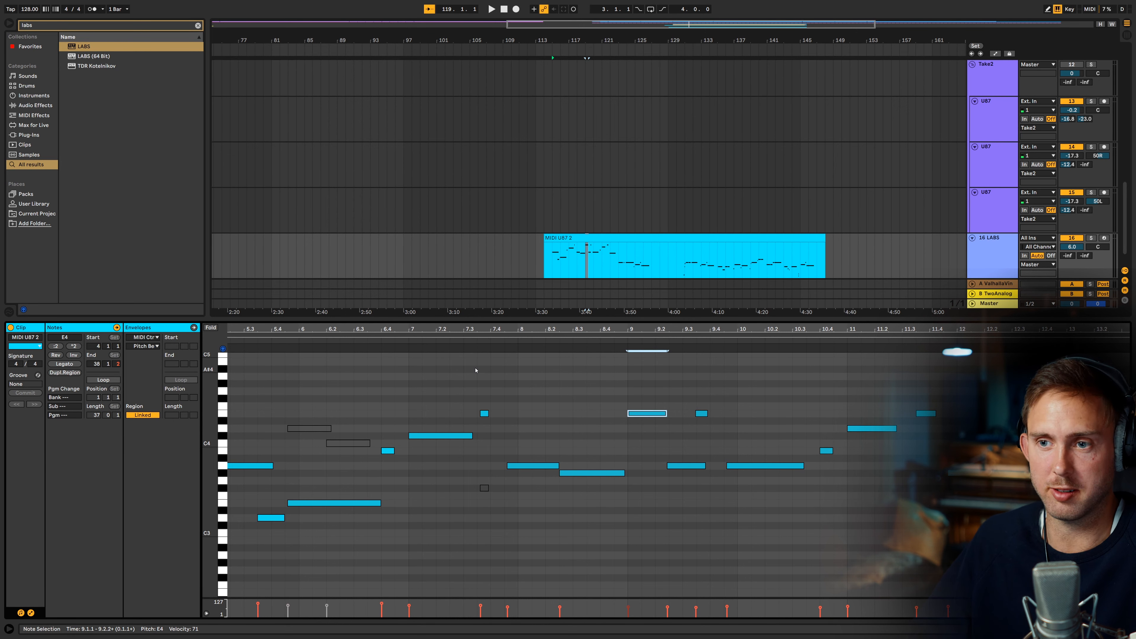
Step: Set the short note in 9.3 to D#4 and raise the note at 9.4.3 to D4, playing the phrase back
{"action": "key", "text": "space"}
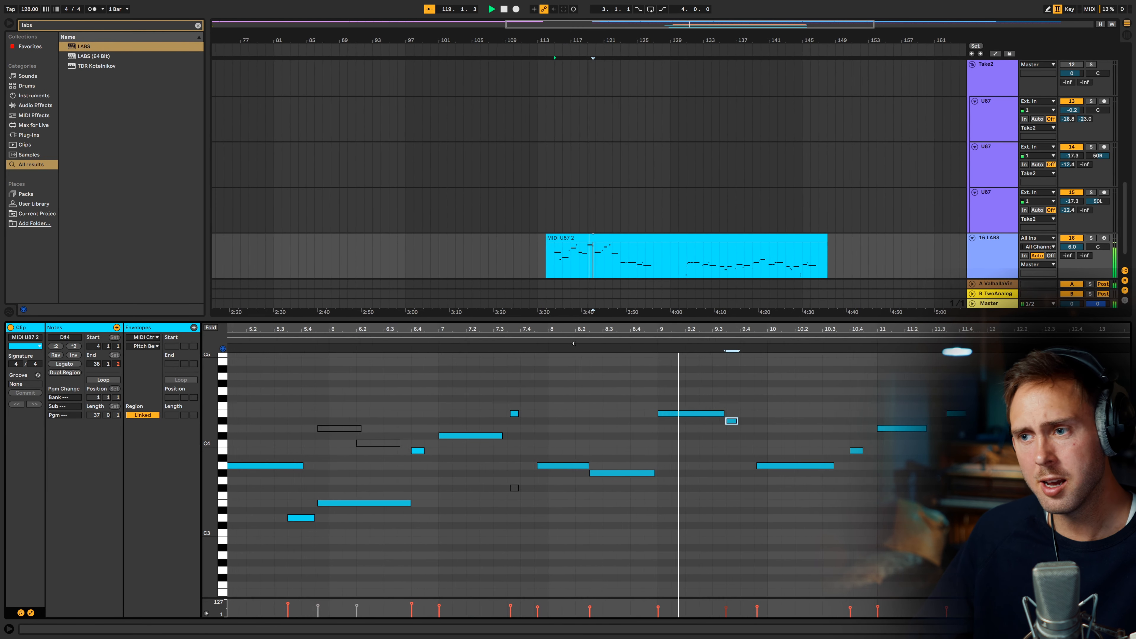
{"action": "left_click_drag", "start_coordinate": [710, 465], "coordinate": [695, 441]}
{"action": "key", "text": "space"}
{"action": "key", "text": "space"}
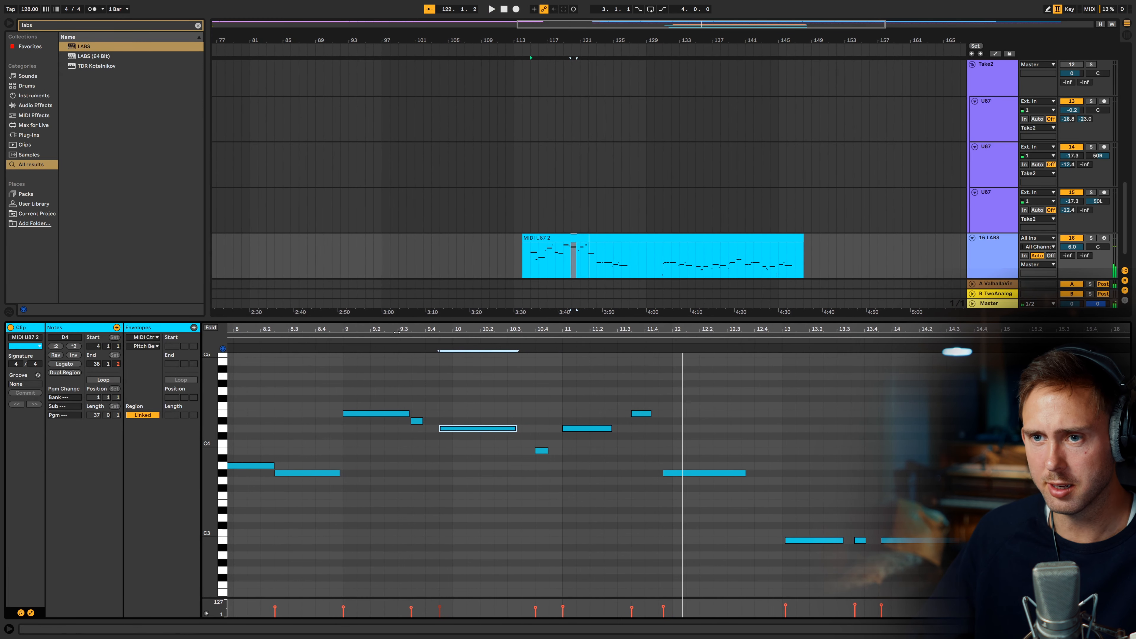
{"action": "key", "text": "space"}
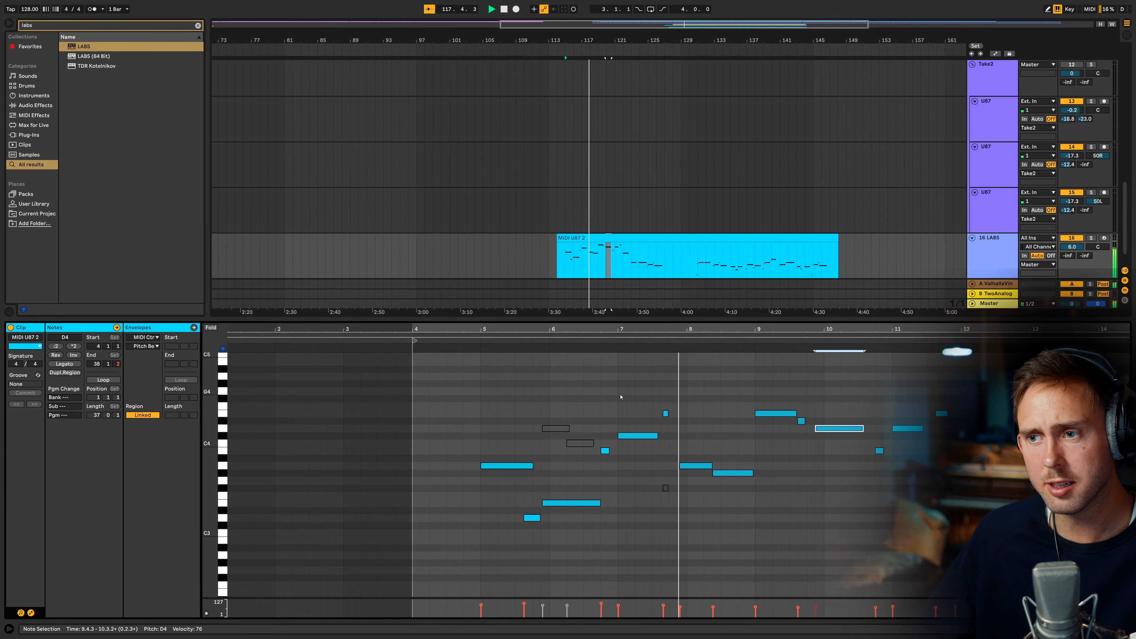
Step: Lower the note at 9.1.1 to D4 and play the phrase back
{"action": "key", "text": "space"}
{"action": "left_click_drag", "start_coordinate": [704, 413], "coordinate": [705, 428]}
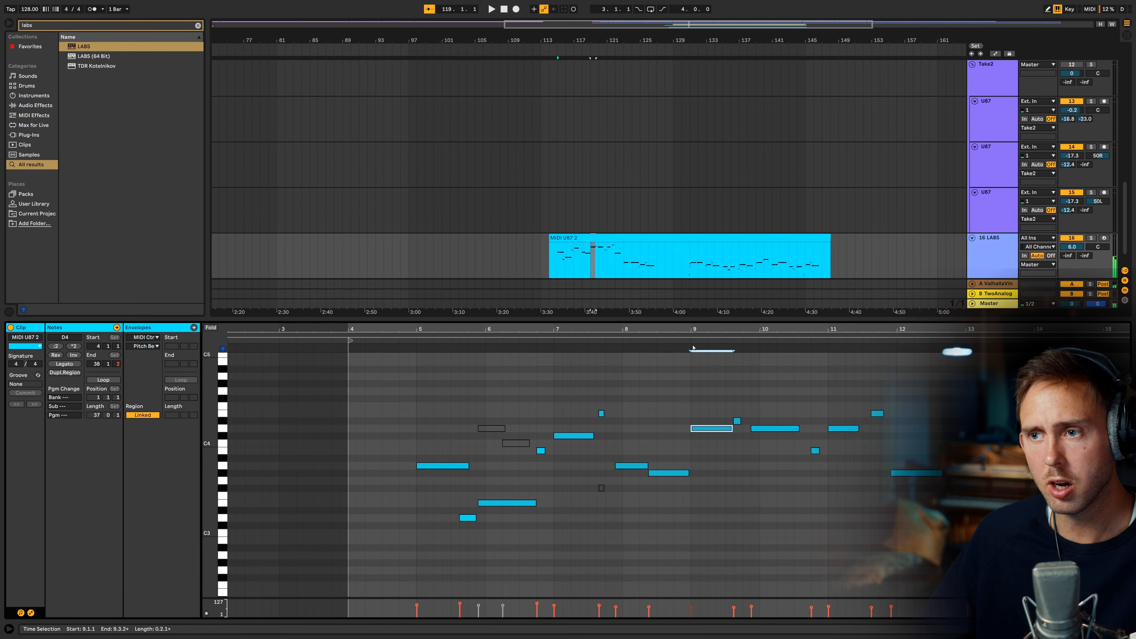
{"action": "left_click", "coordinate": [545, 343]}
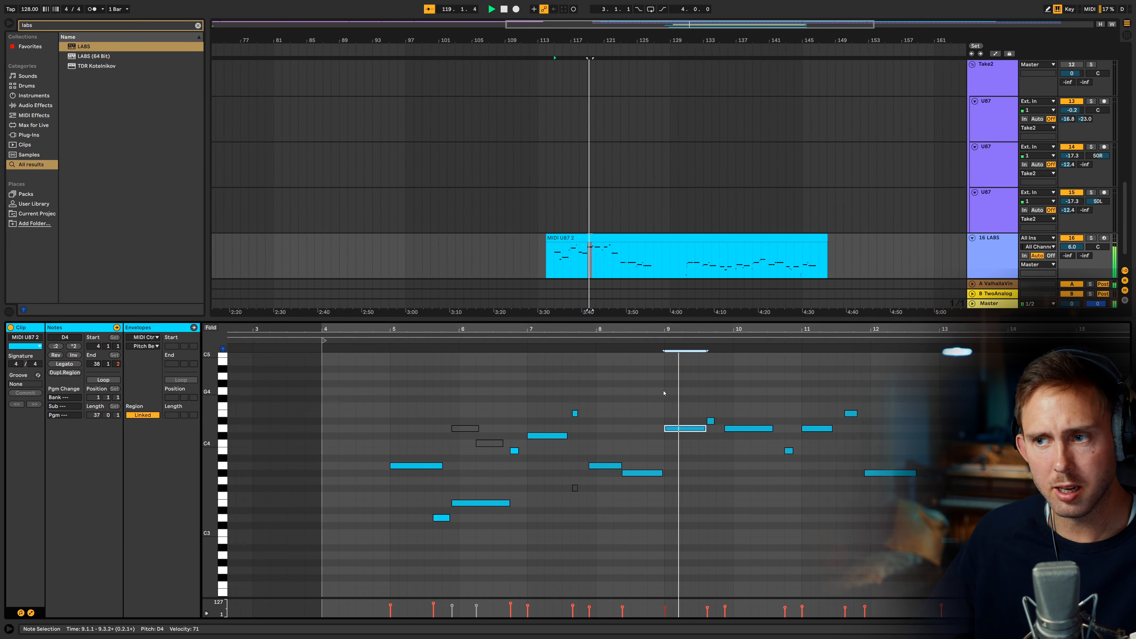
{"action": "key", "text": "space"}
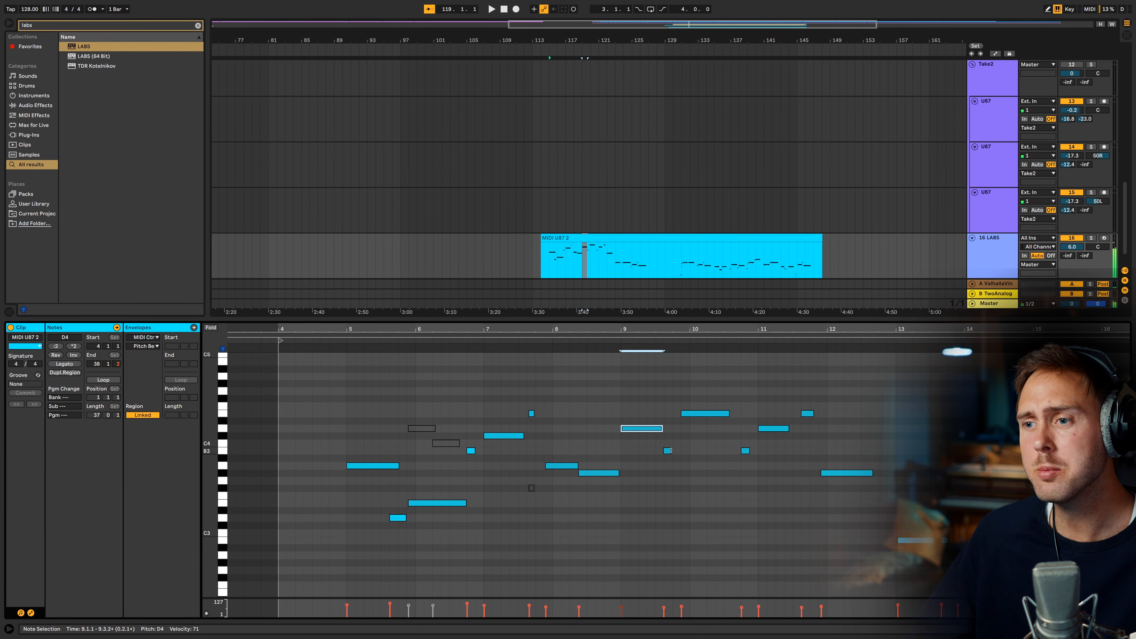
Step: Set the short note at 9.3.2 to B3 and the note at 9.4.3 to G3, playing the result
{"action": "left_click_drag", "start_coordinate": [694, 420], "coordinate": [694, 473]}
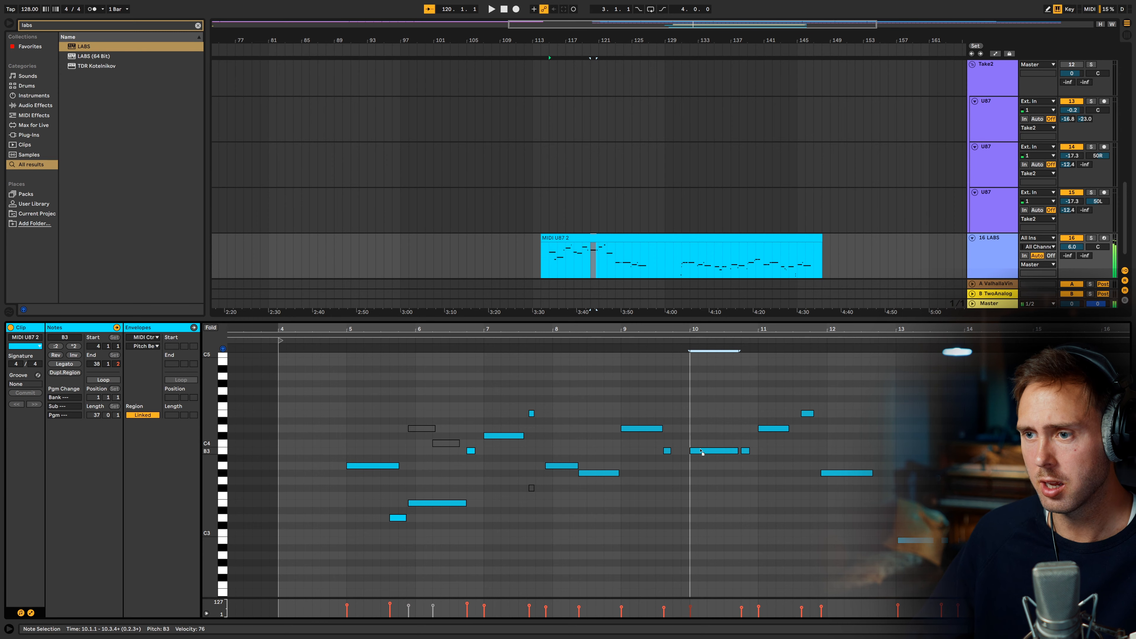
{"action": "left_click", "coordinate": [642, 429]}
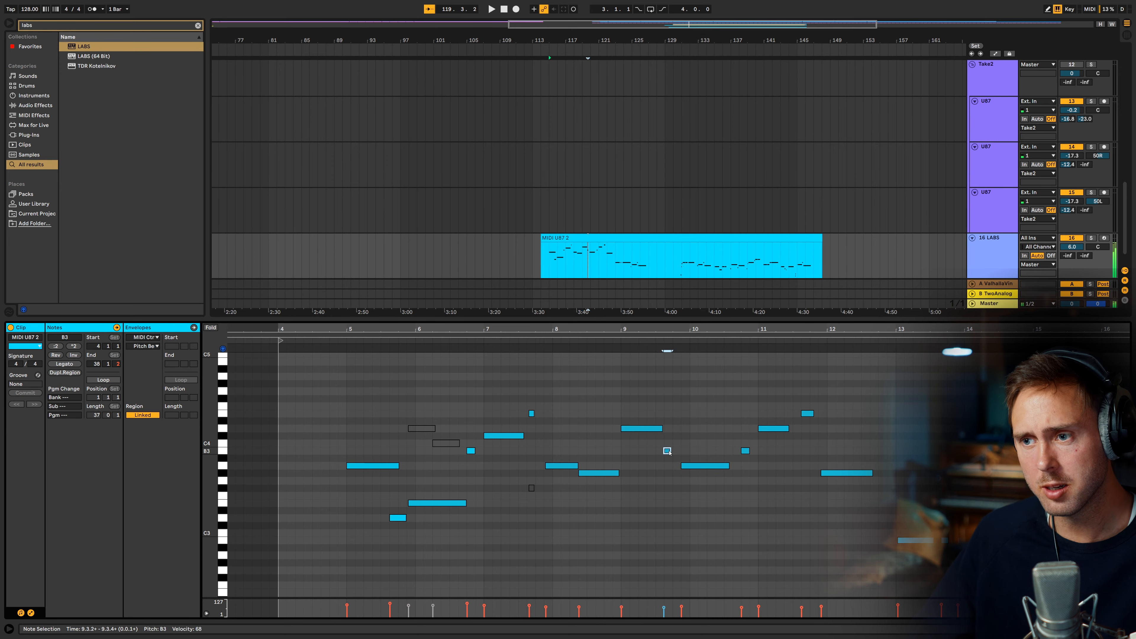
{"action": "key", "text": "space"}
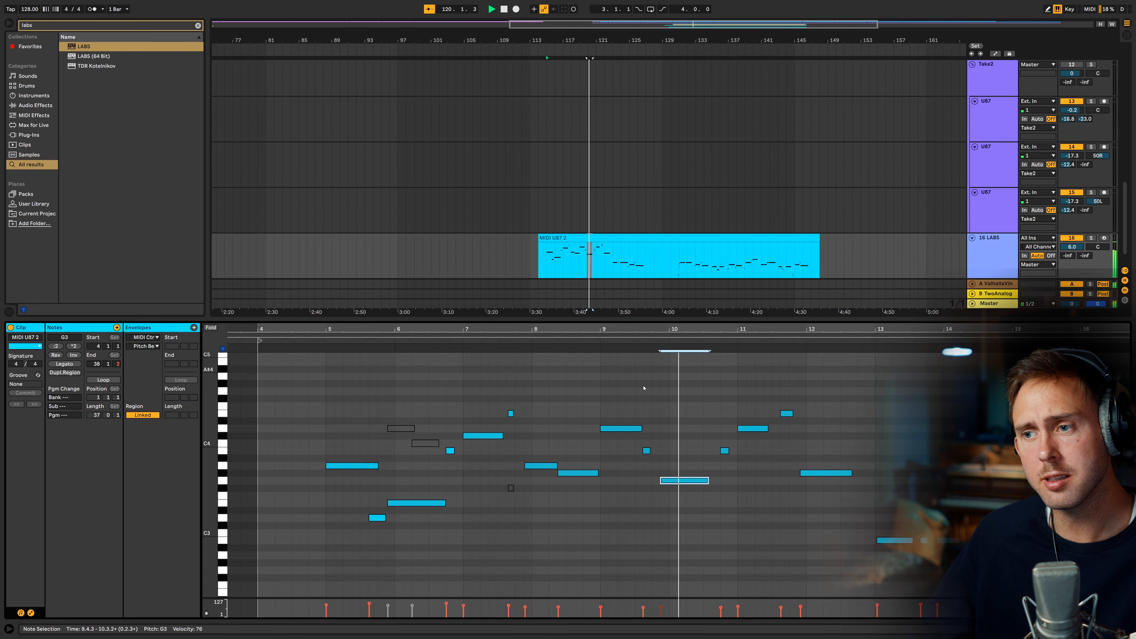
Step: Set the phrase's last four notes, from 10.4 to 11.4.3, to F#3, A3, C#4 and B3, playing them back
{"action": "left_click_drag", "start_coordinate": [676, 451], "coordinate": [680, 480]}
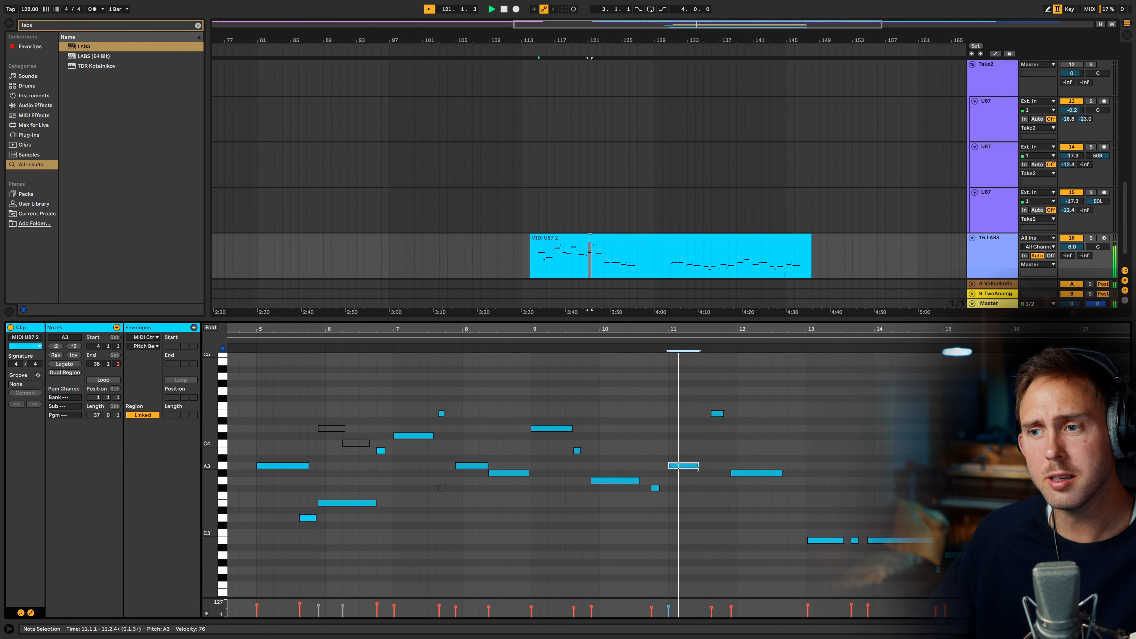
{"action": "left_click_drag", "start_coordinate": [684, 414], "coordinate": [684, 440]}
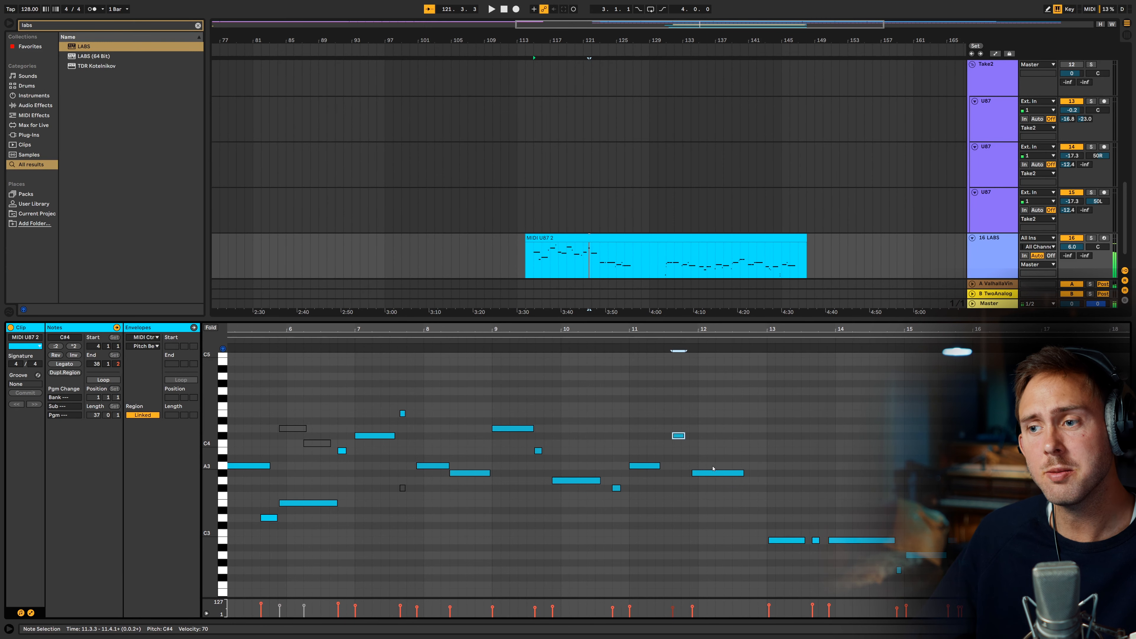
{"action": "key", "text": "space"}
{"action": "left_click", "coordinate": [448, 342]}
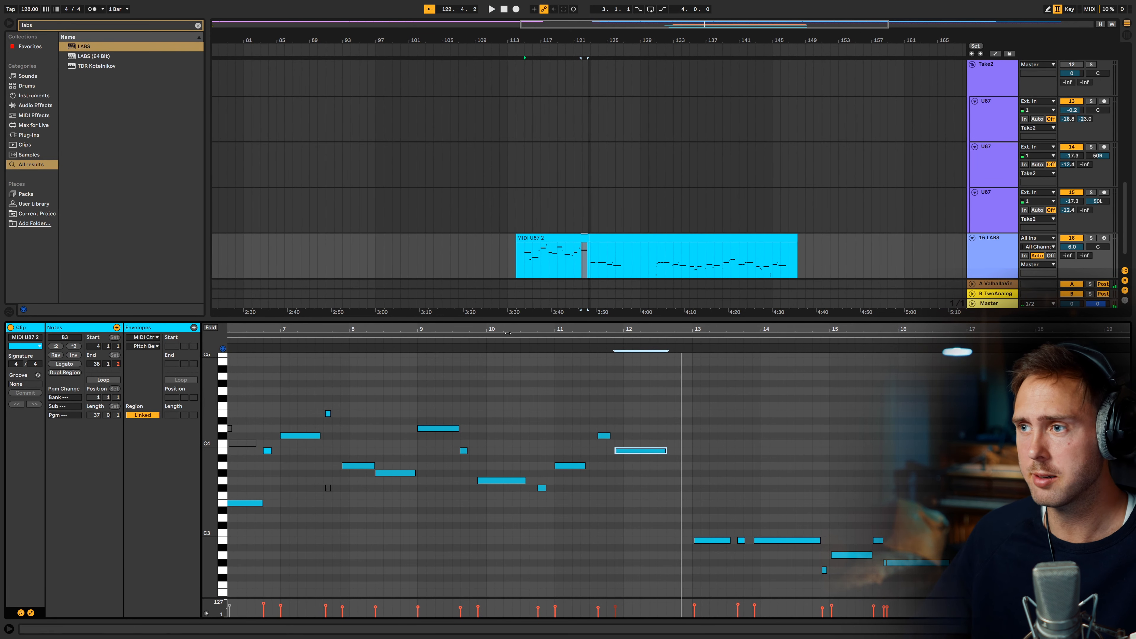
Step: Play the Original vocal recordings alone, with the Take2 and TAKE3 groups muted
{"action": "scroll", "coordinate": [868, 231], "scroll_direction": "up", "scroll_amount": 3}
{"action": "left_click", "coordinate": [982, 137]}
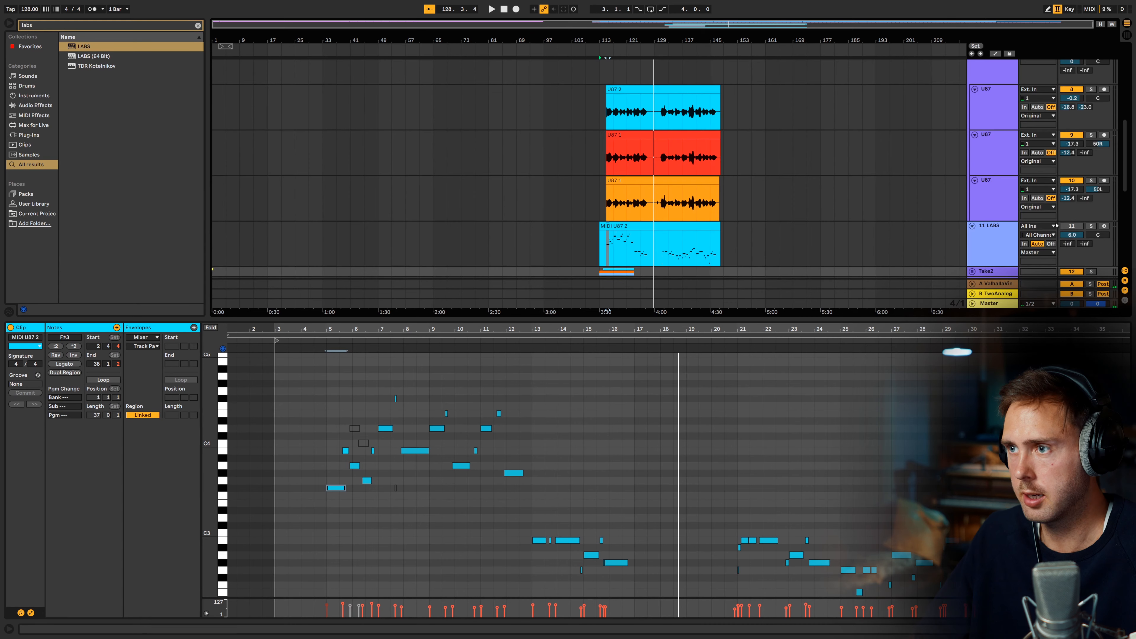
{"action": "scroll", "coordinate": [1052, 203], "scroll_direction": "down", "scroll_amount": 5}
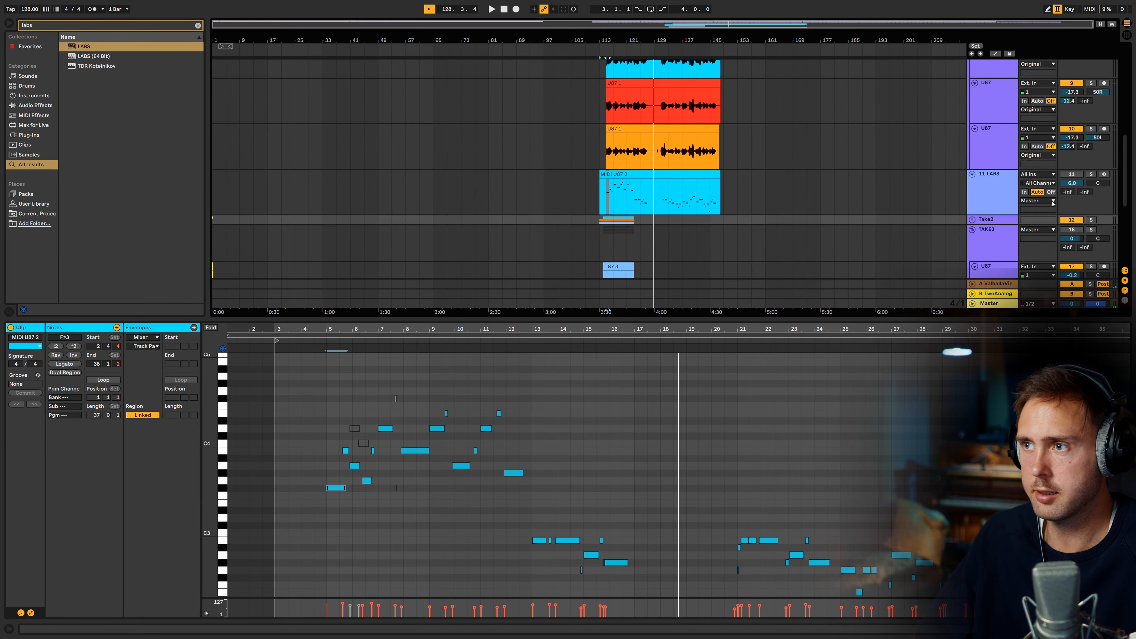
{"action": "key", "text": "space"}
{"action": "scroll", "coordinate": [1065, 197], "scroll_direction": "up", "scroll_amount": 2}
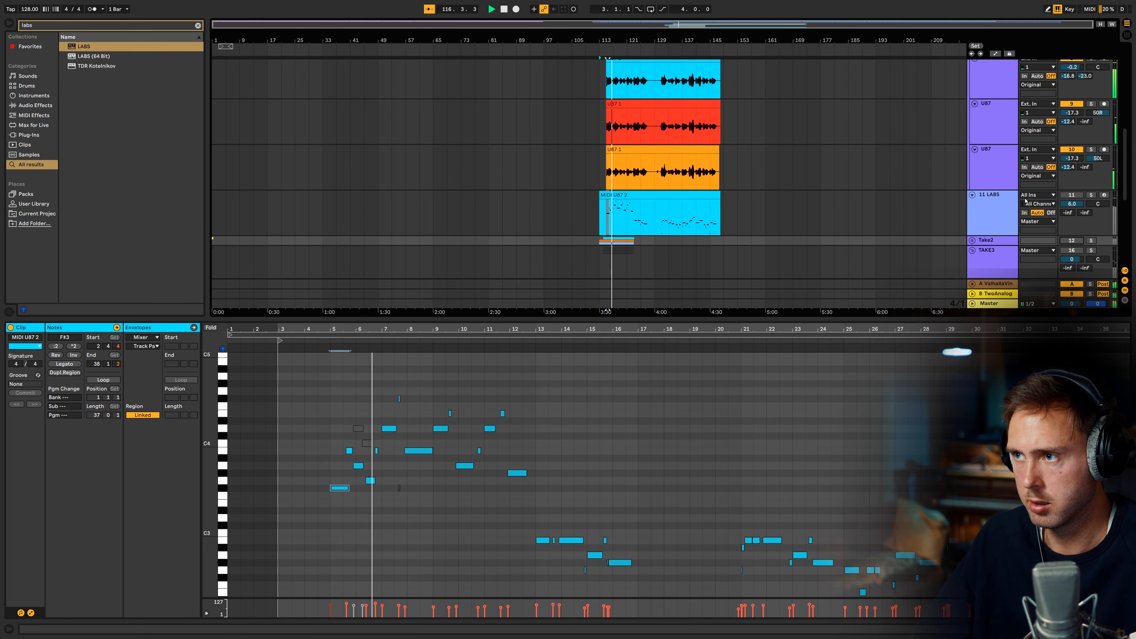
{"action": "scroll", "coordinate": [1014, 197], "scroll_direction": "up", "scroll_amount": 3}
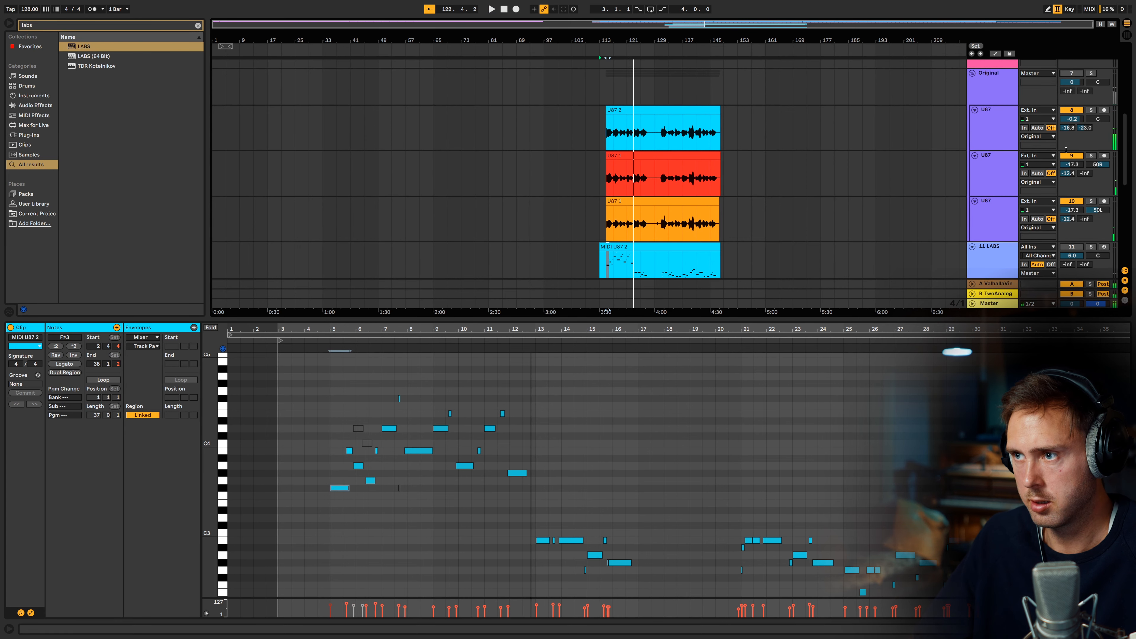
{"action": "scroll", "coordinate": [1066, 150], "scroll_direction": "down", "scroll_amount": 3}
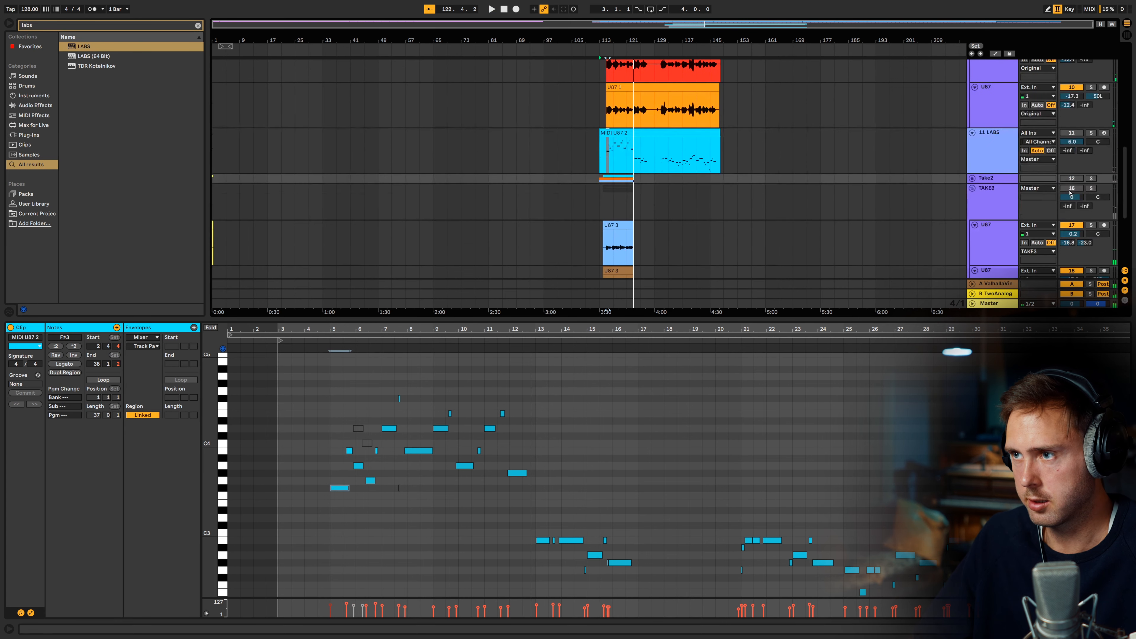
Step: Unfold and unmute the Take2 group, and raise its volume to 4.5 dB while listening to it with the original vocals
{"action": "left_click", "coordinate": [973, 178]}
{"action": "key", "text": "space"}
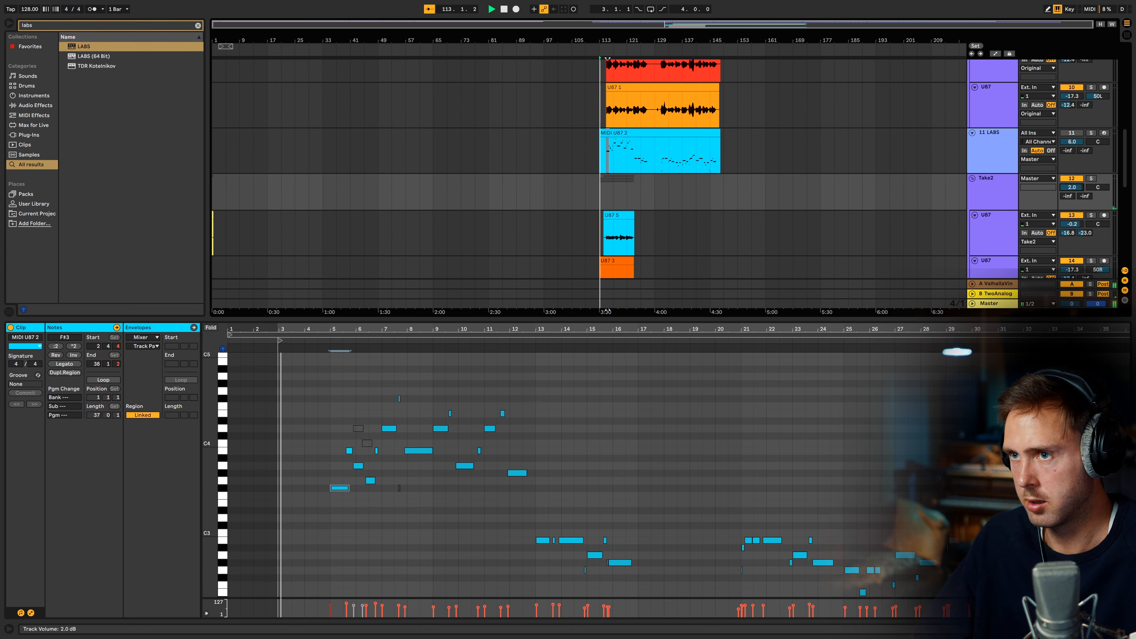
{"action": "left_click_drag", "start_coordinate": [1071, 187], "coordinate": [1072, 182]}
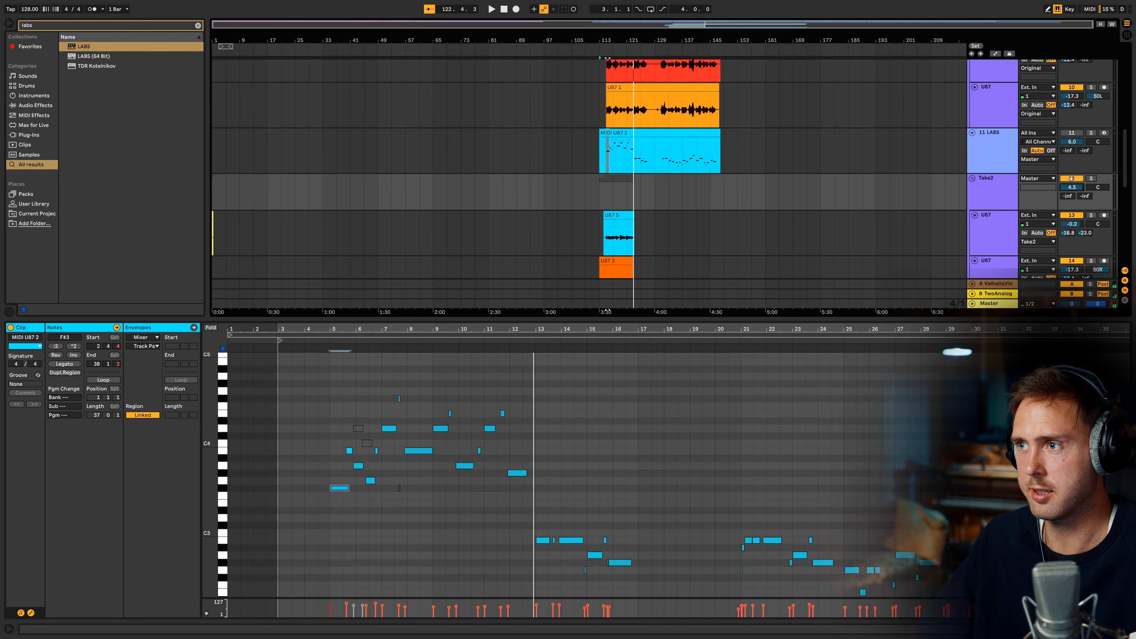
Step: Unmute the TAKE3 group and play the stacked harmonies from 113.1.1
{"action": "scroll", "coordinate": [1075, 216], "scroll_direction": "down", "scroll_amount": 5}
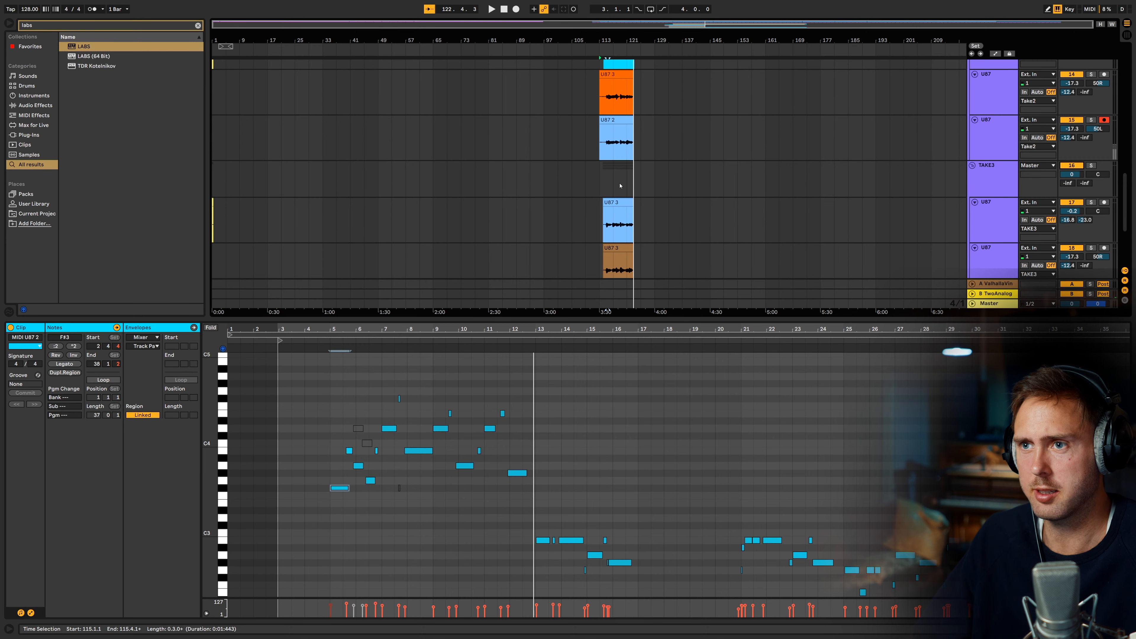
{"action": "left_click", "coordinate": [601, 184]}
{"action": "key", "text": "space"}
{"action": "scroll", "coordinate": [833, 174], "scroll_direction": "down", "scroll_amount": 2}
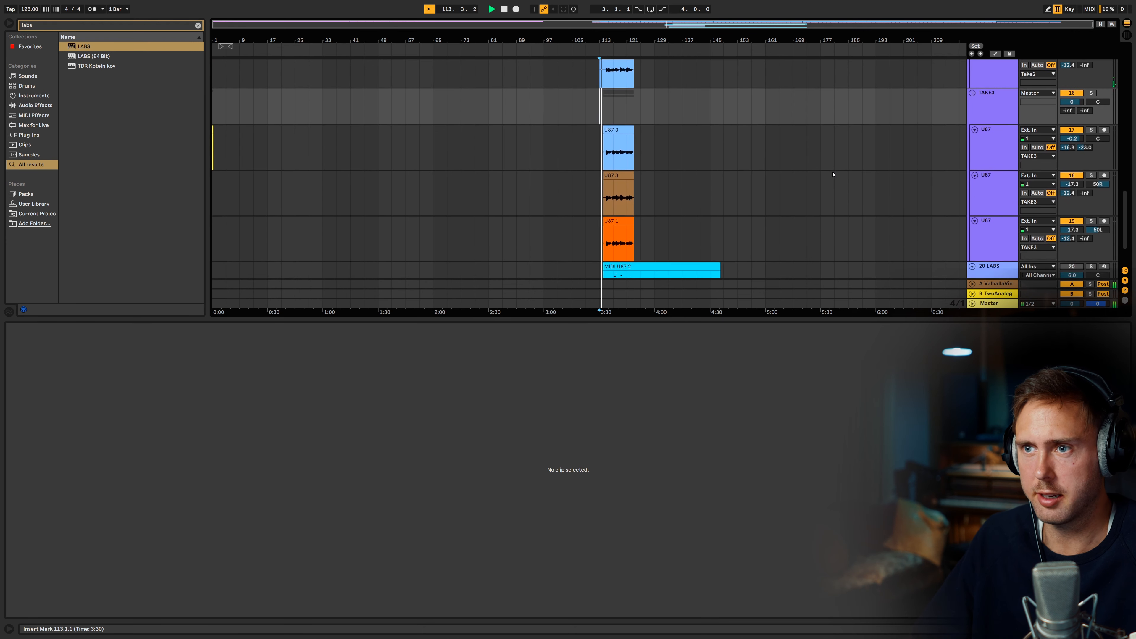
{"action": "scroll", "coordinate": [833, 174], "scroll_direction": "down", "scroll_amount": 1}
{"action": "scroll", "coordinate": [1000, 141], "scroll_direction": "up", "scroll_amount": 2}
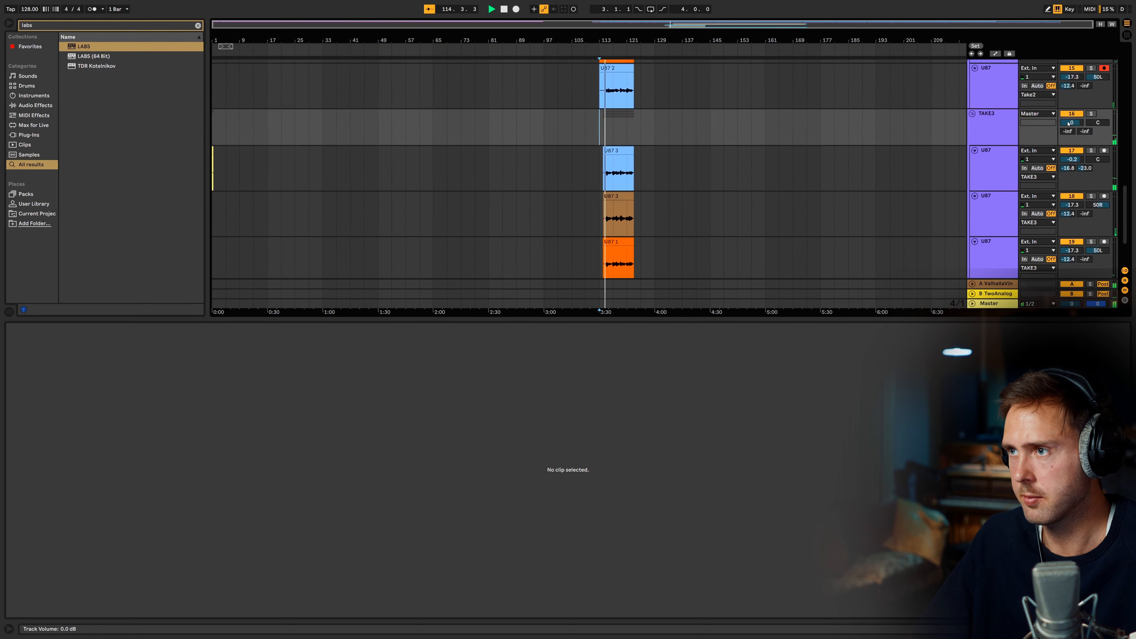